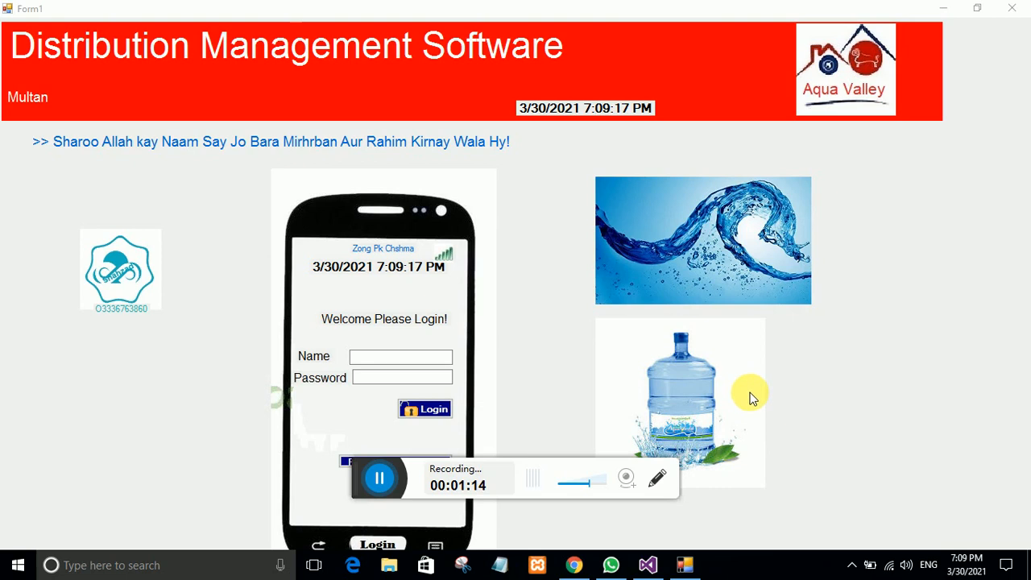
# Step: Put the cursor in the login form's Name field, then switch over to the Chrome browser
pyautogui.click(390, 362)
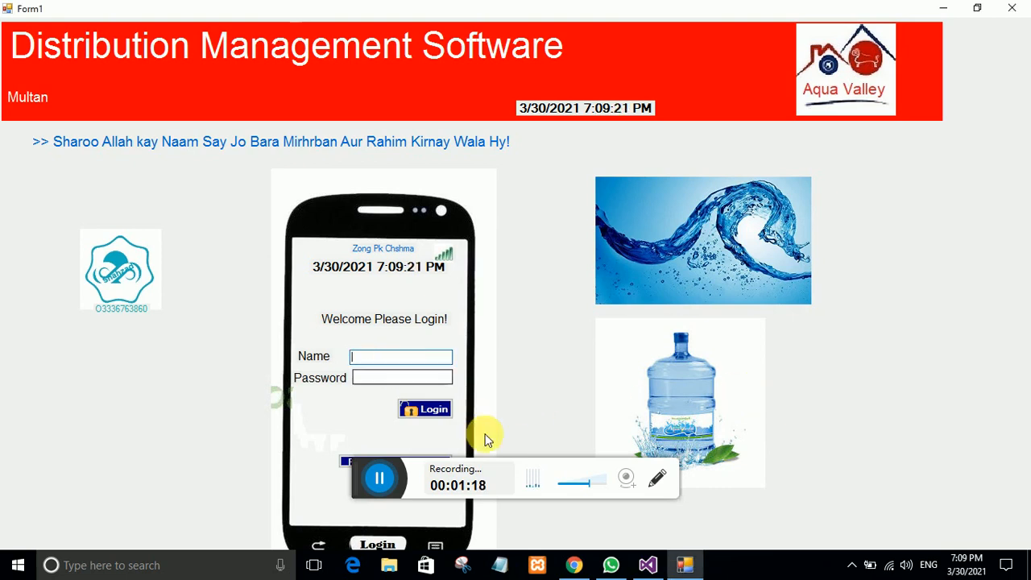
pyautogui.click(568, 568)
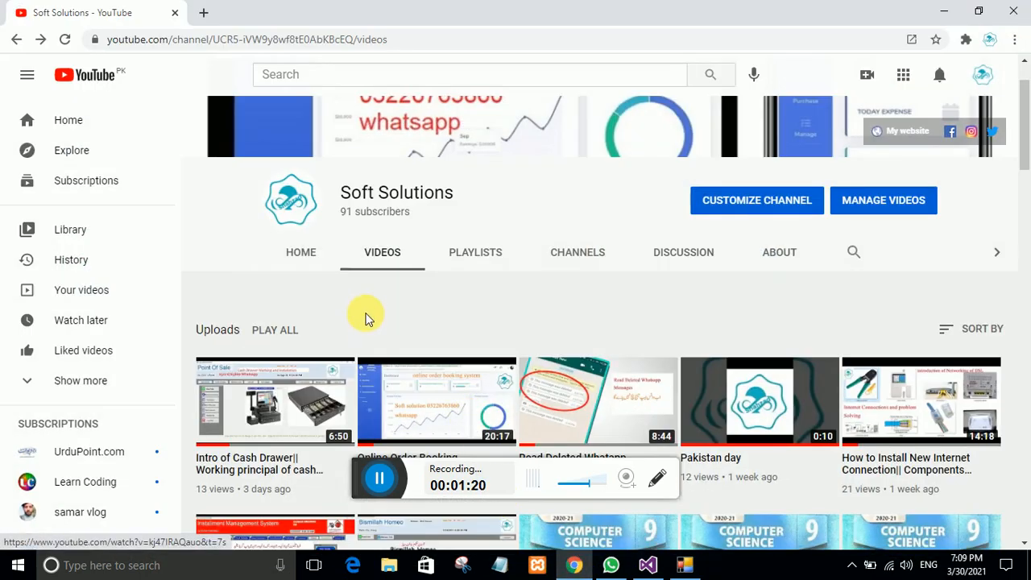
# Step: Browse the Soft Solutions channel's uploads, then return to the Distribution Management login window
pyautogui.scroll(1, 364, 319)
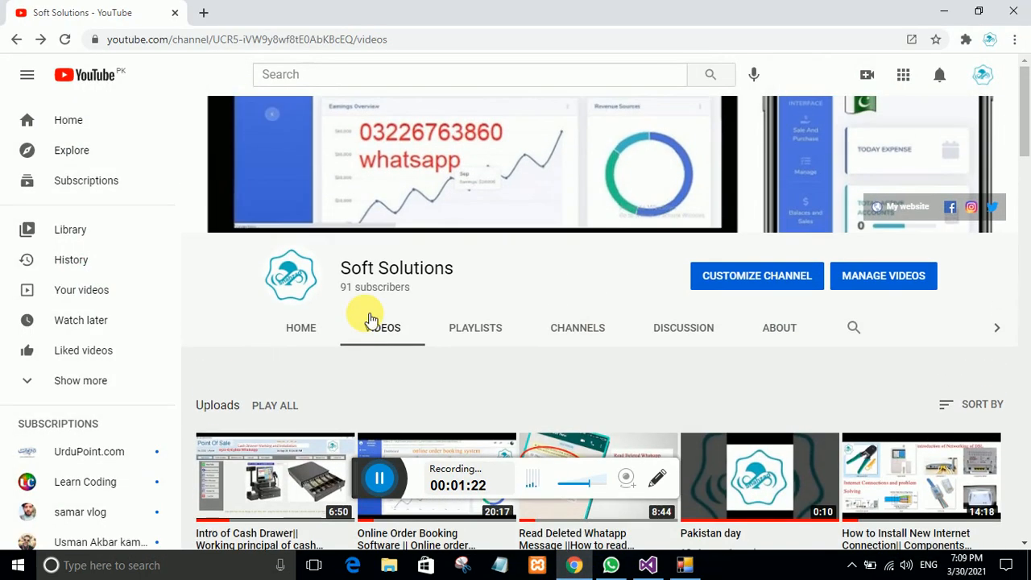
pyautogui.scroll(-4, 370, 318)
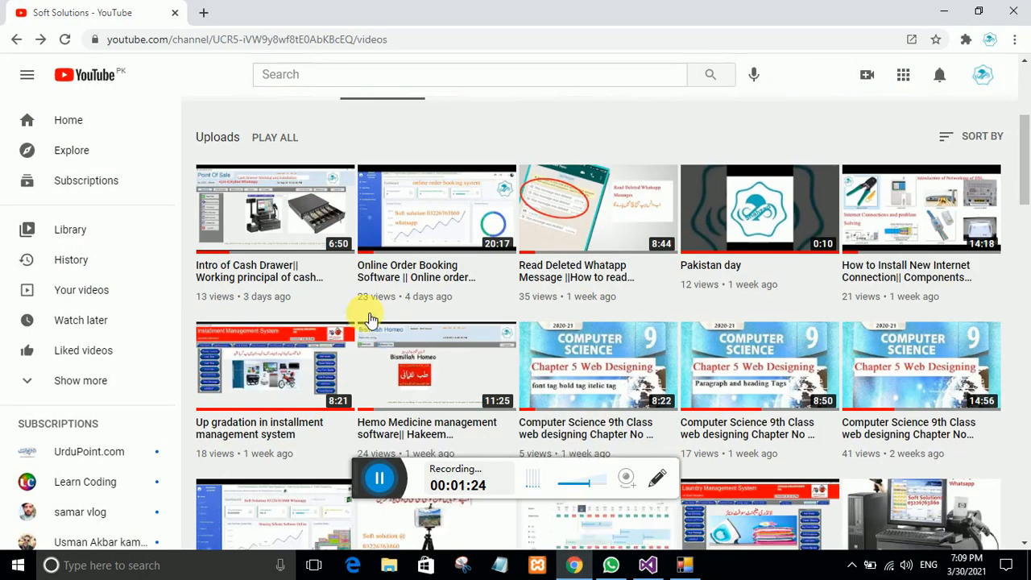
pyautogui.scroll(-3, 369, 318)
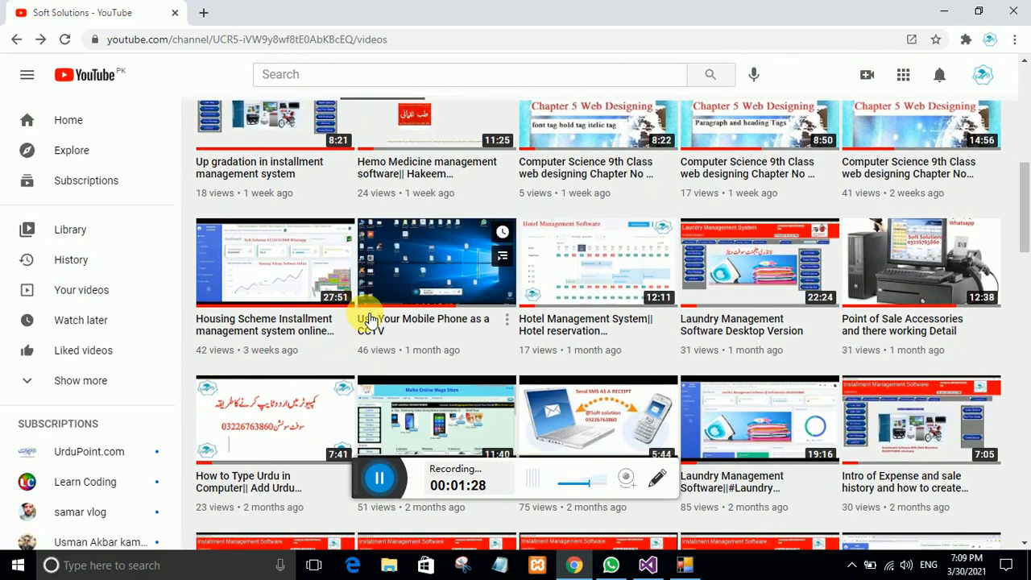
pyautogui.scroll(-3, 370, 318)
pyautogui.scroll(-2, 370, 318)
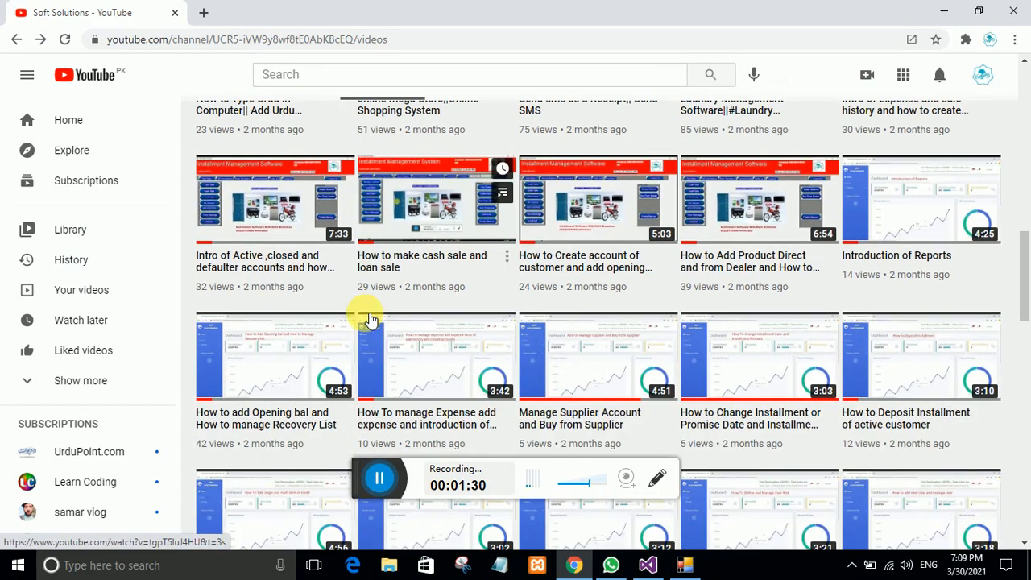
pyautogui.scroll(-4, 369, 318)
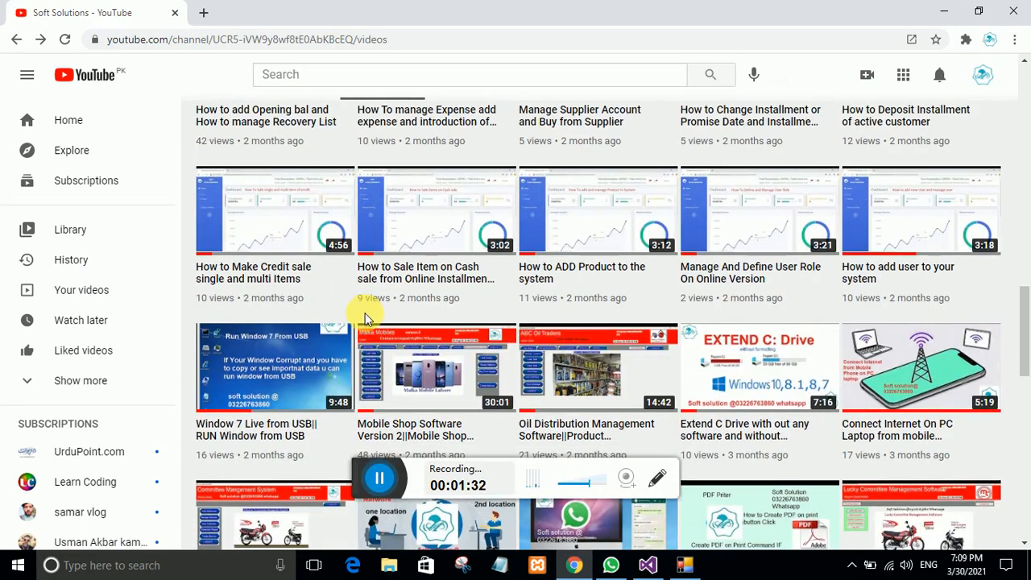
pyautogui.scroll(-3, 367, 318)
pyautogui.scroll(-3, 369, 318)
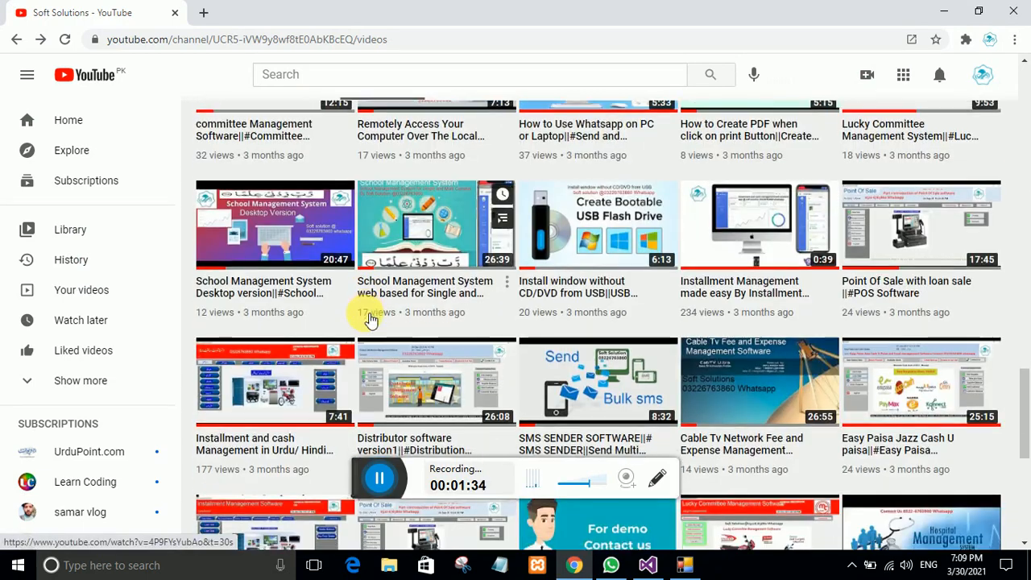
pyautogui.scroll(-6, 369, 318)
pyautogui.scroll(4, 369, 318)
pyautogui.scroll(4, 370, 319)
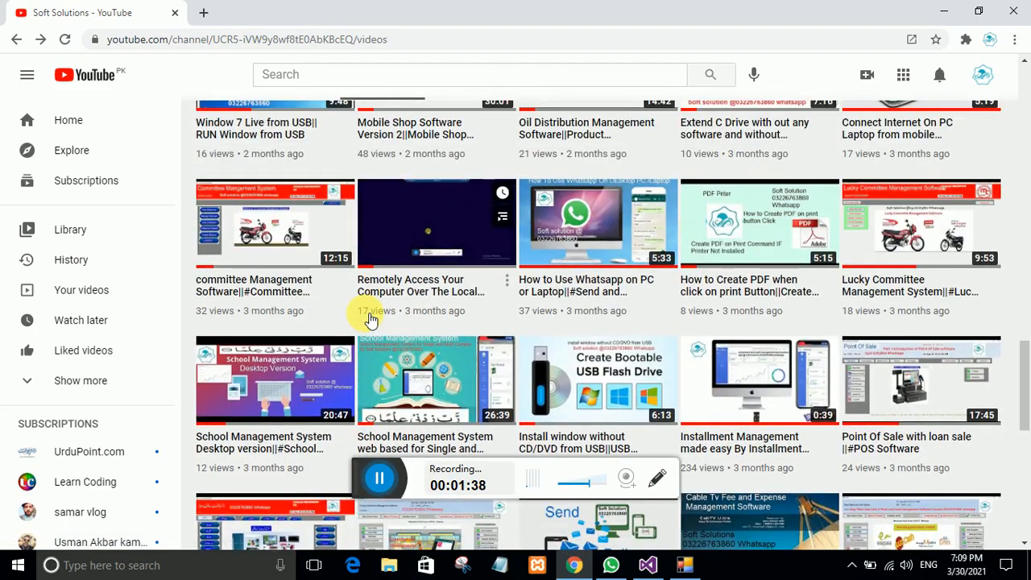
pyautogui.scroll(10, 370, 319)
pyautogui.scroll(2, 370, 318)
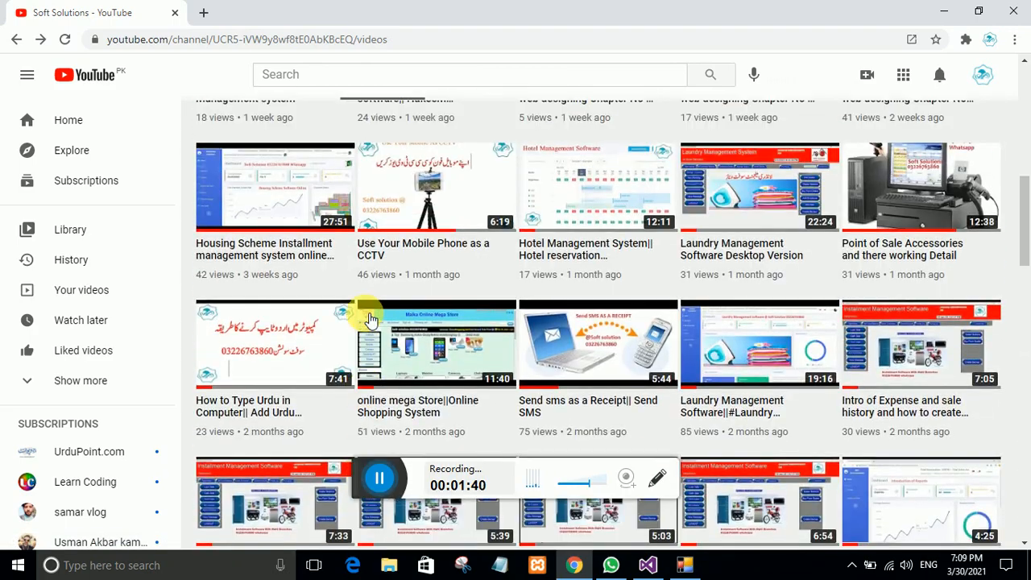
pyautogui.scroll(3, 369, 319)
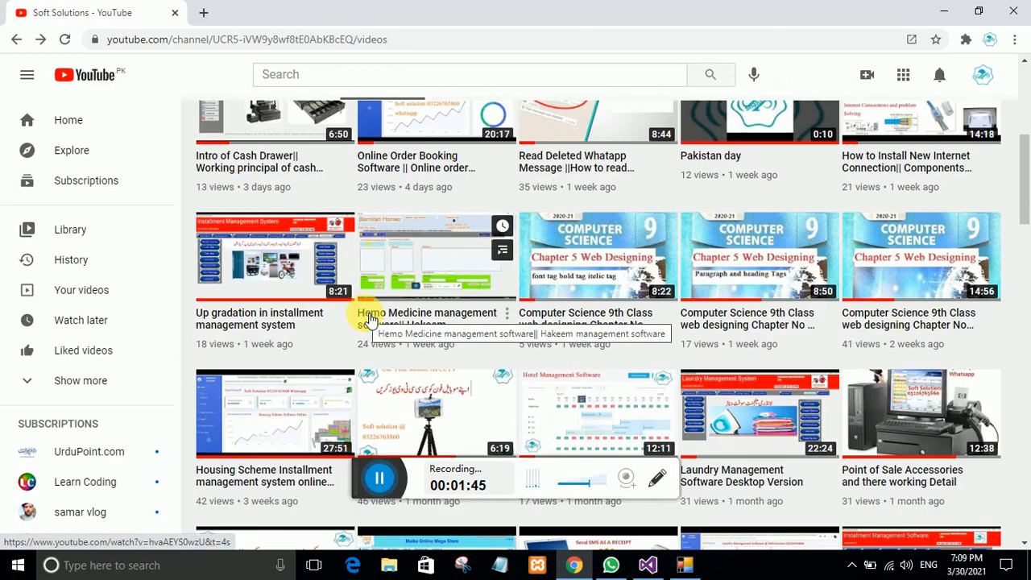
pyautogui.scroll(5, 369, 319)
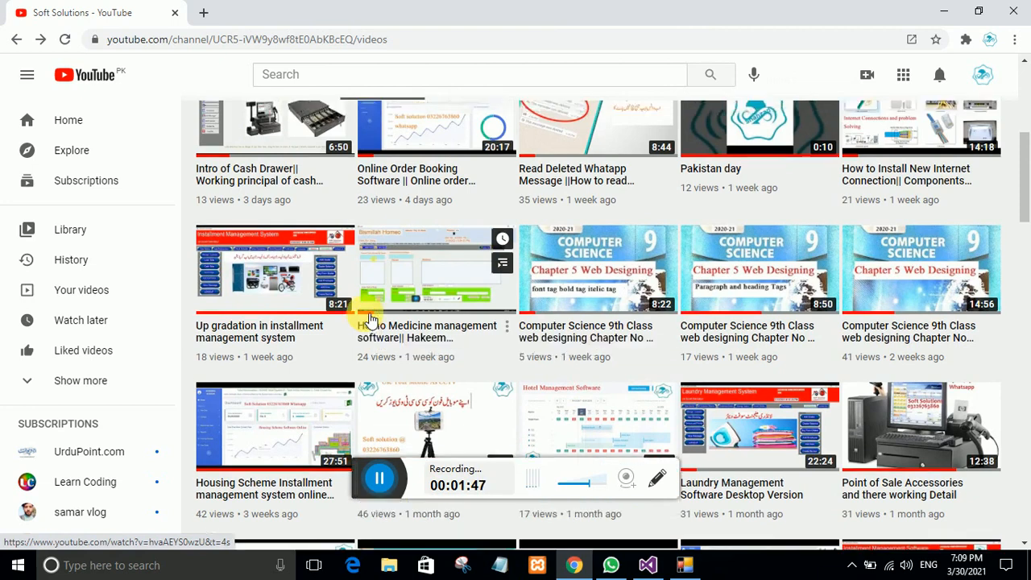
pyautogui.click(684, 566)
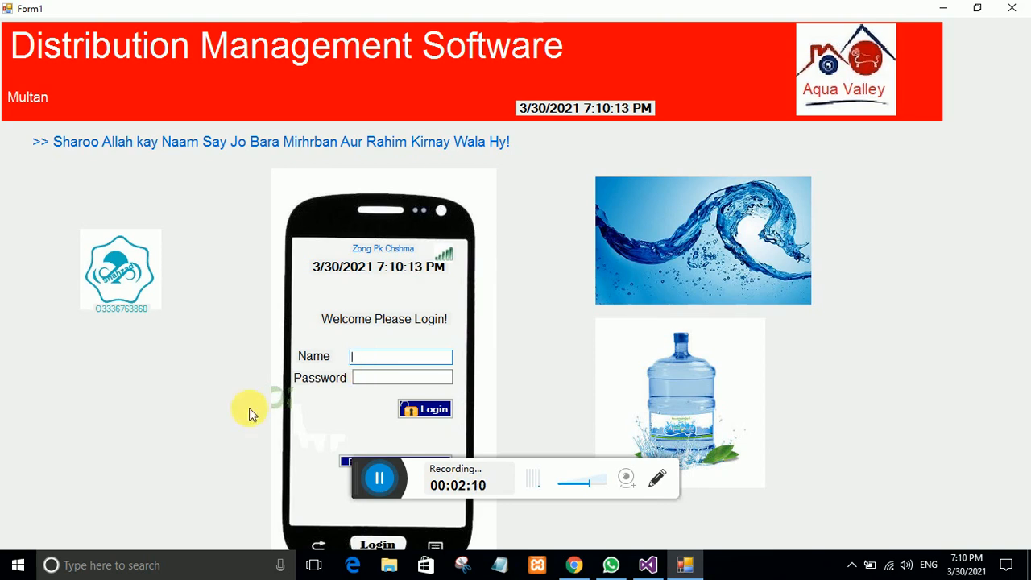
# Step: Log in with the user name and account password to reach the Admin Panel
pyautogui.click(383, 487)
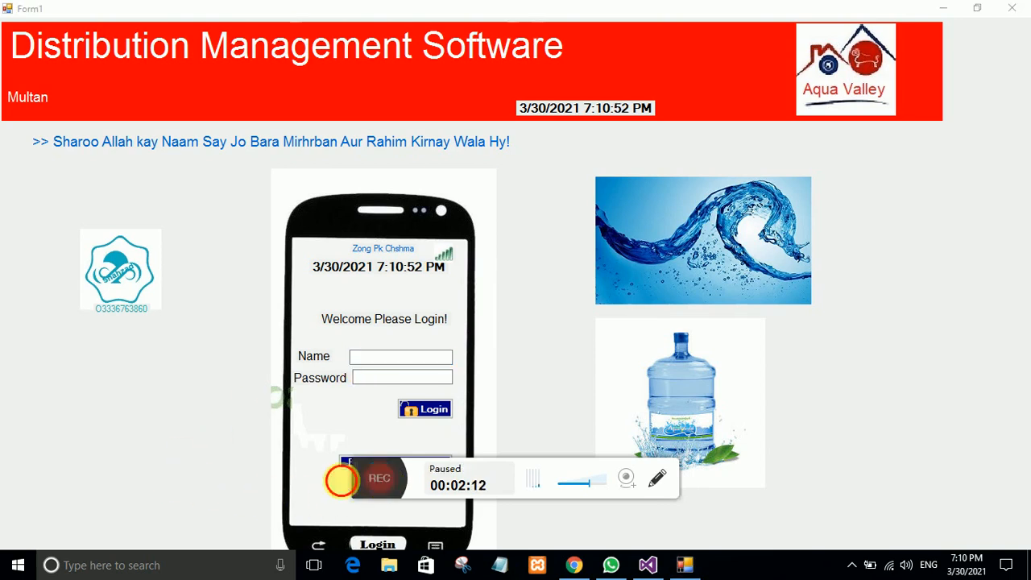
pyautogui.click(380, 480)
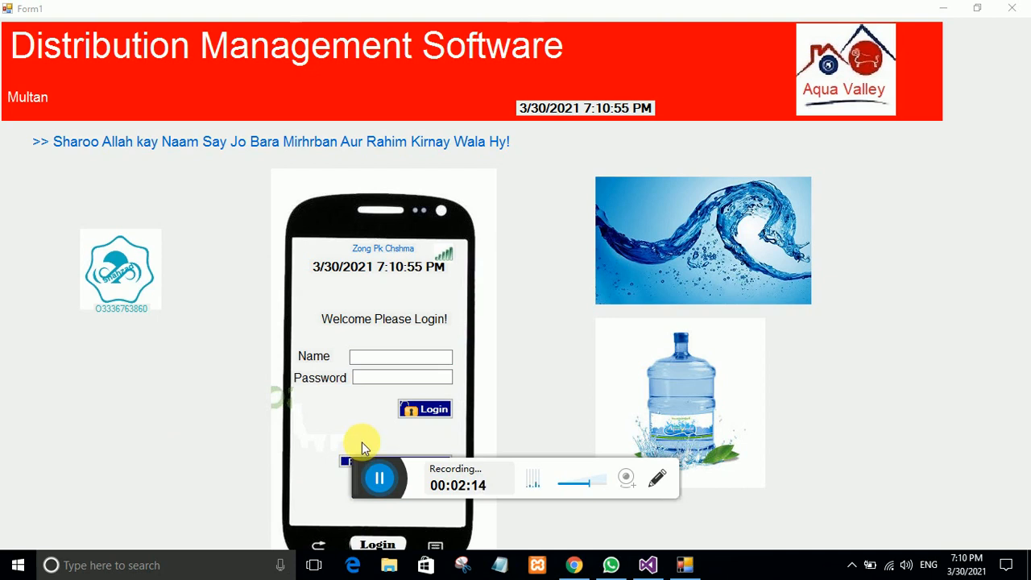
pyautogui.click(387, 356)
pyautogui.write('abc')
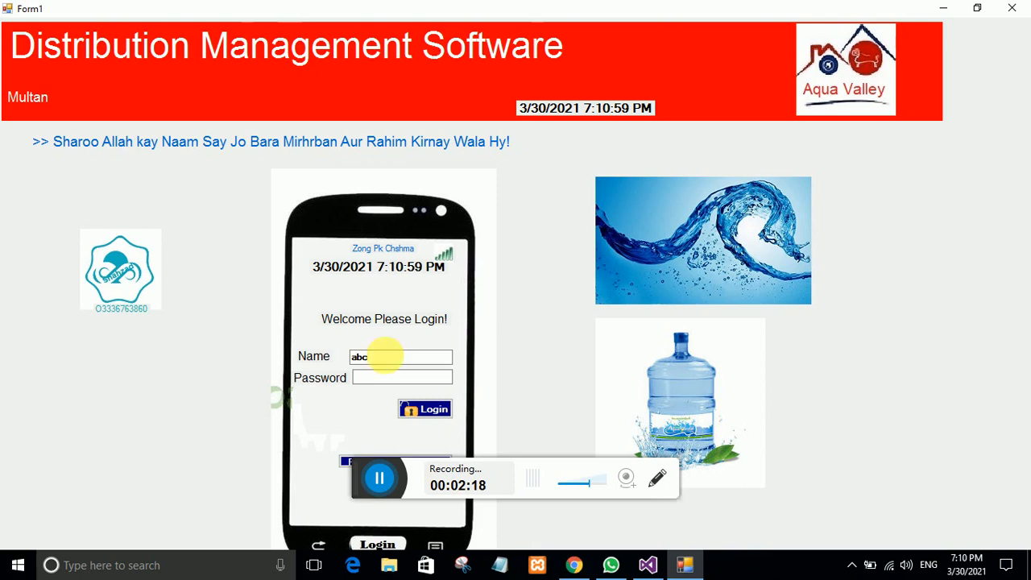
pyautogui.click(391, 378)
pyautogui.write('abc')
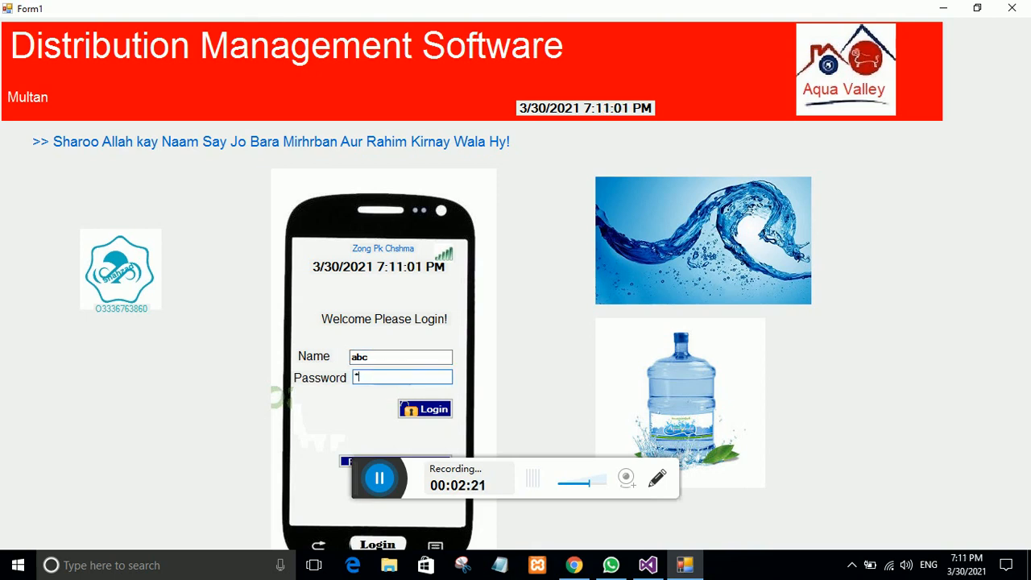
pyautogui.click(423, 409)
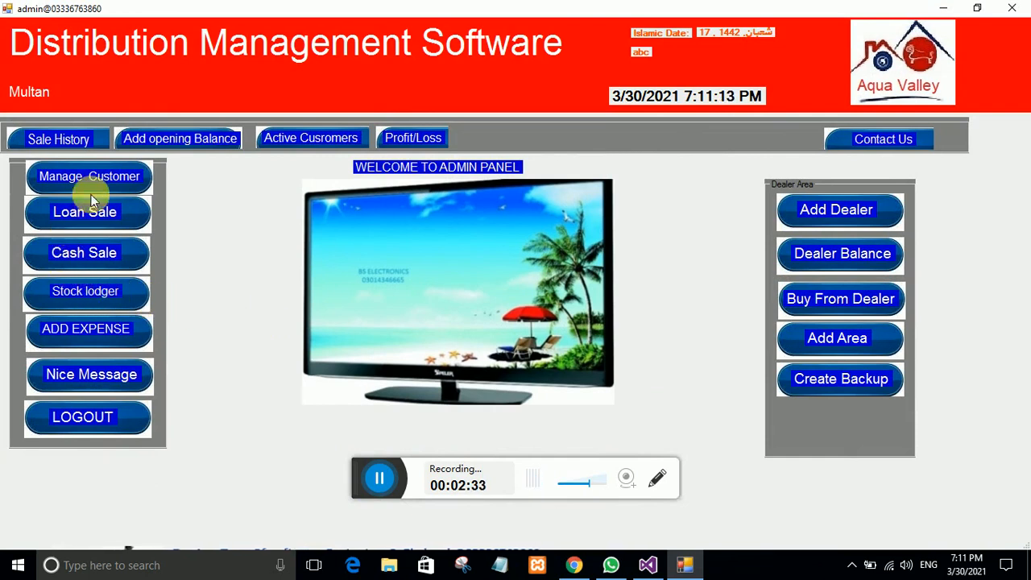
# Step: On the inventory page, add laptop hp: type laptop, purchase 25000, sale 28000, quantity 10
pyautogui.click(108, 278)
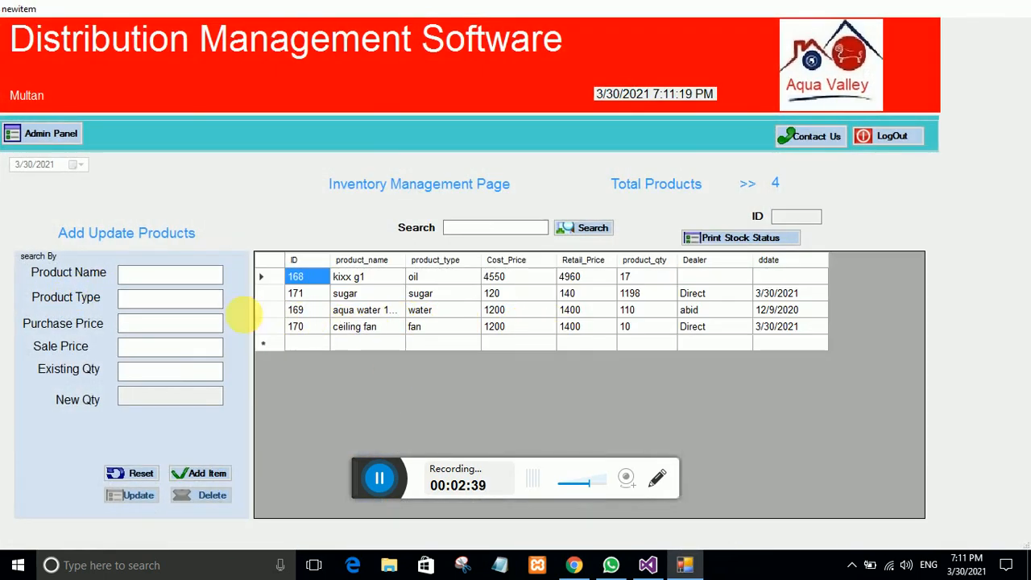
pyautogui.click(163, 277)
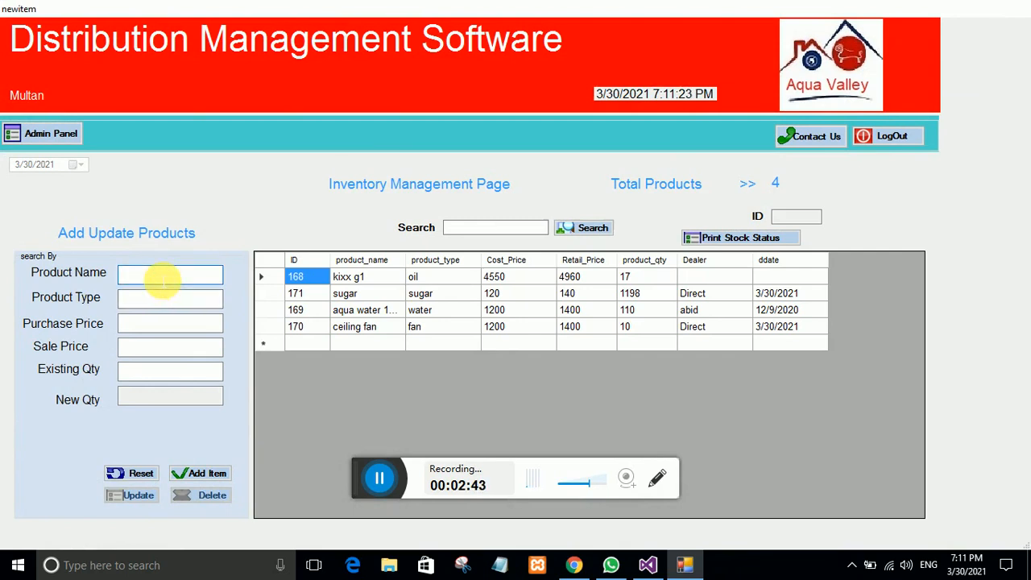
pyautogui.write('laptop hp')
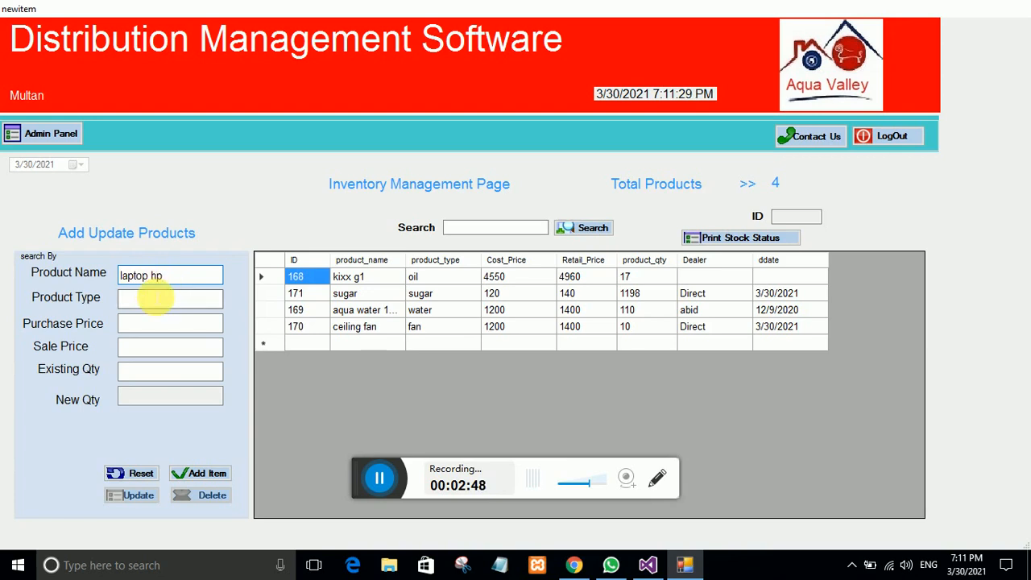
pyautogui.click(156, 299)
pyautogui.write('lap')
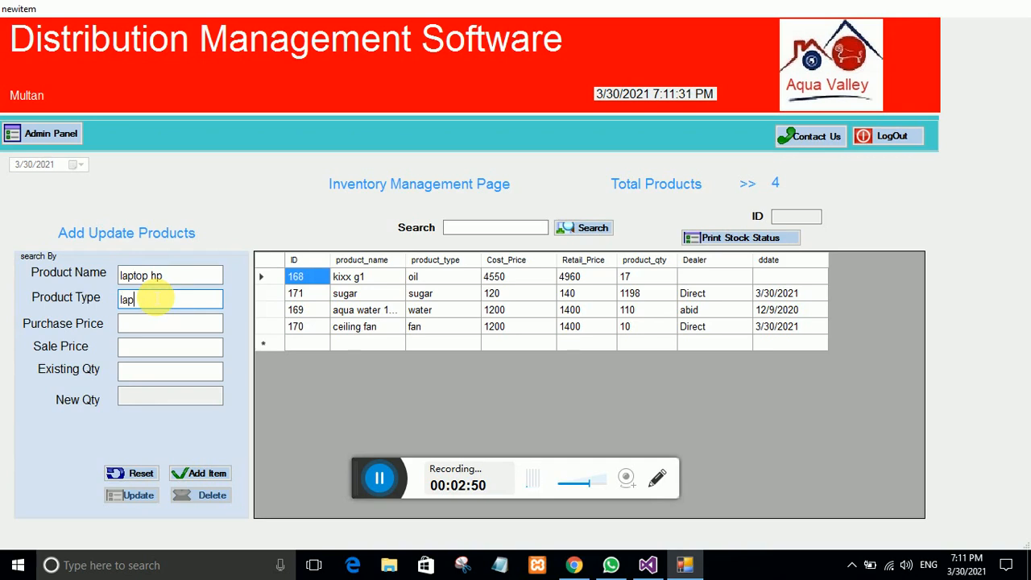
pyautogui.write('top')
pyautogui.click(135, 322)
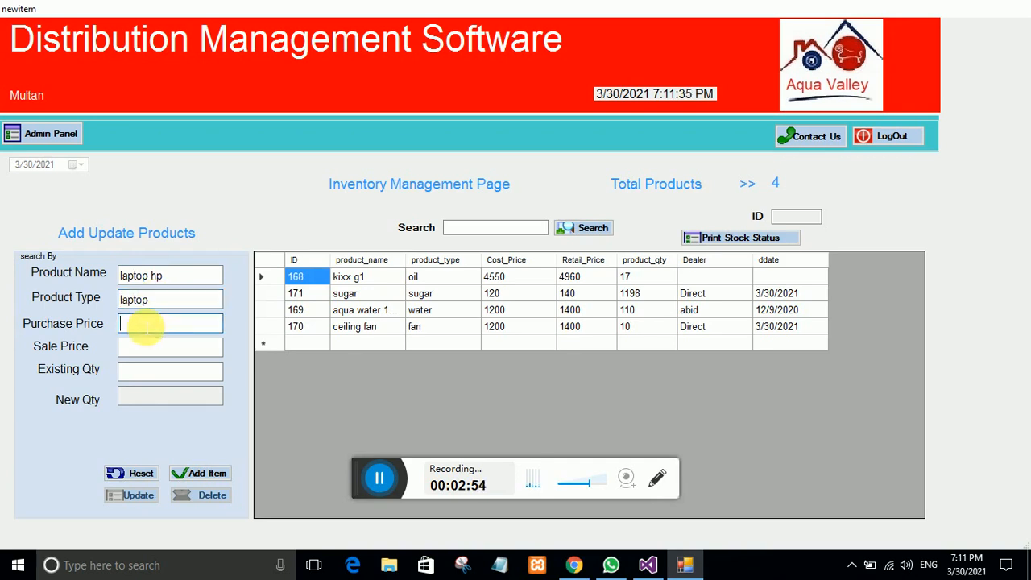
pyautogui.write('25000')
pyautogui.click(143, 346)
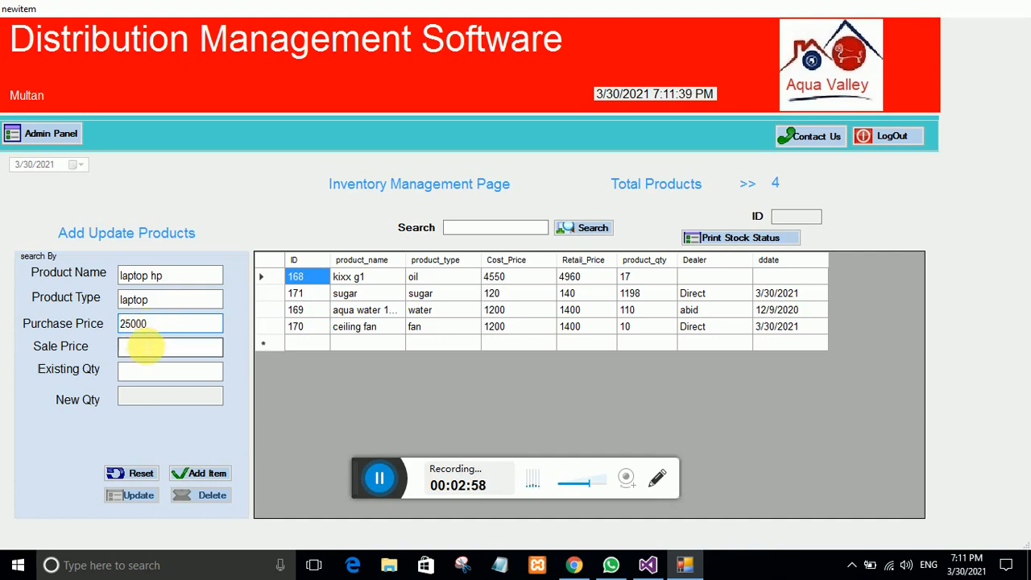
pyautogui.write('28000')
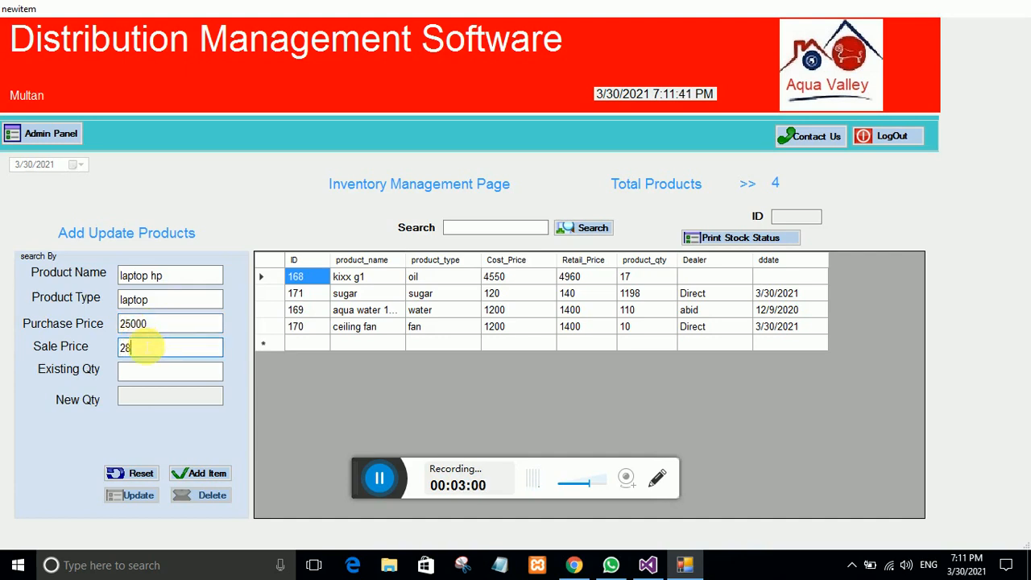
pyautogui.click(143, 370)
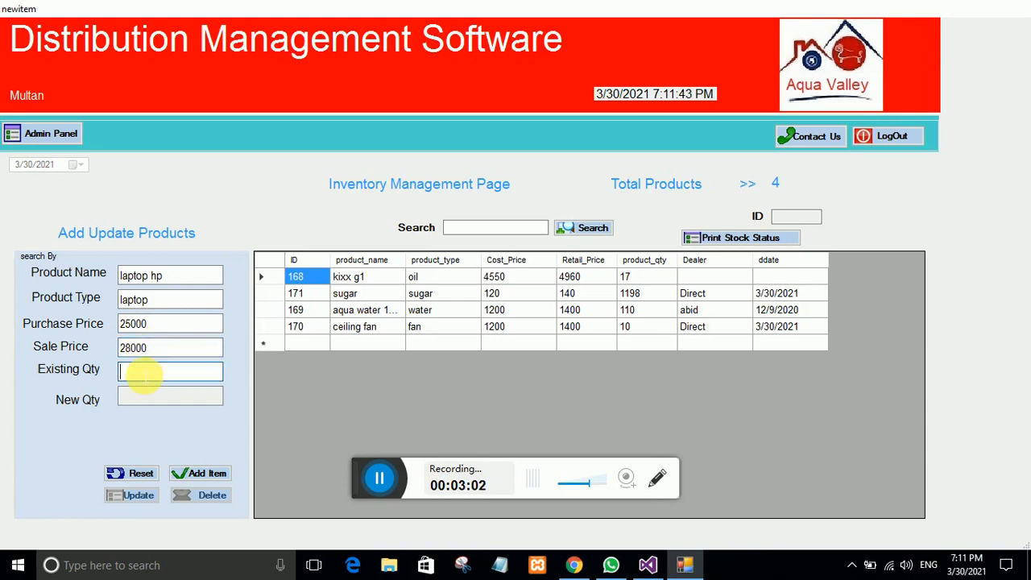
pyautogui.write('10')
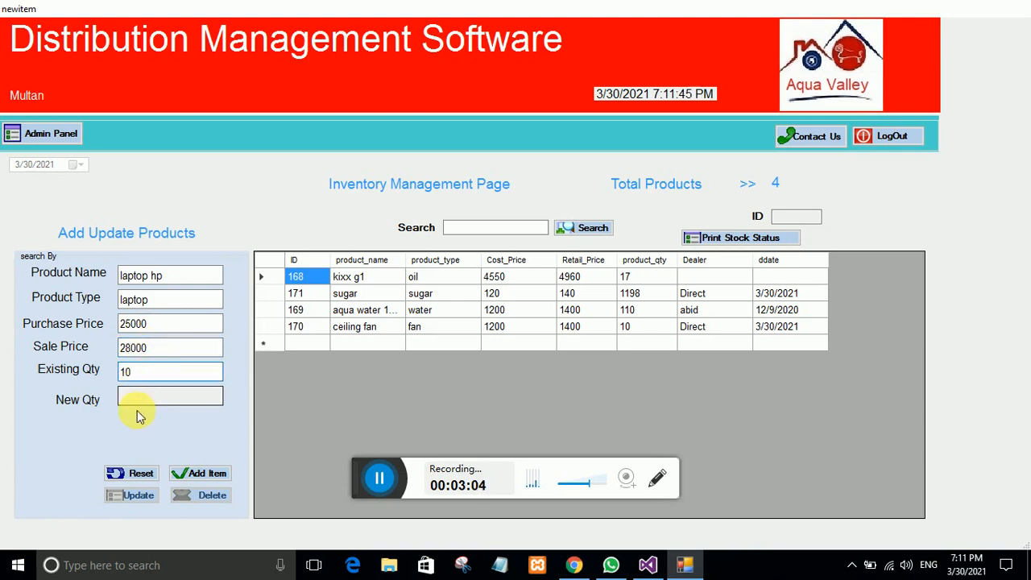
pyautogui.click(204, 472)
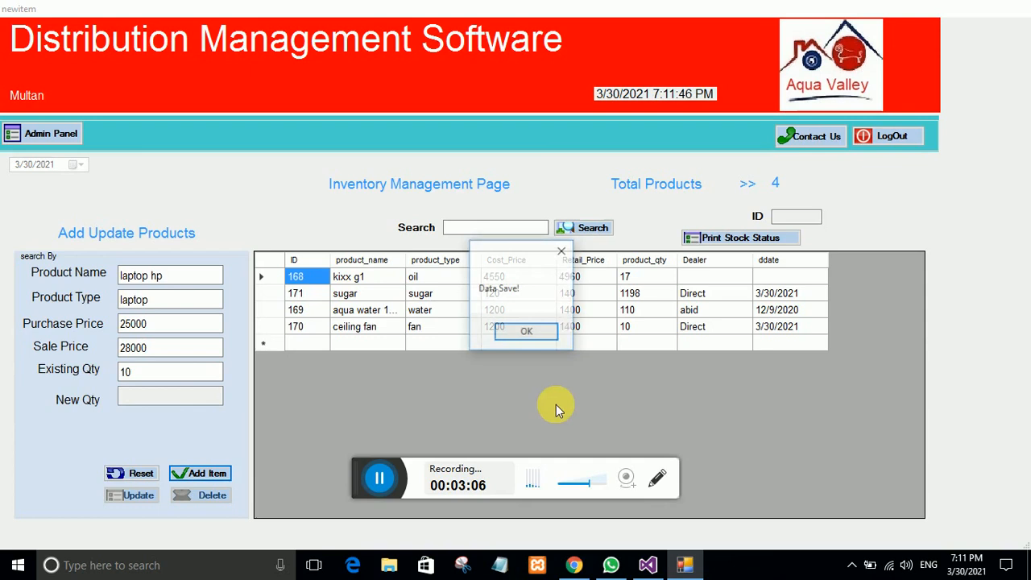
pyautogui.click(526, 330)
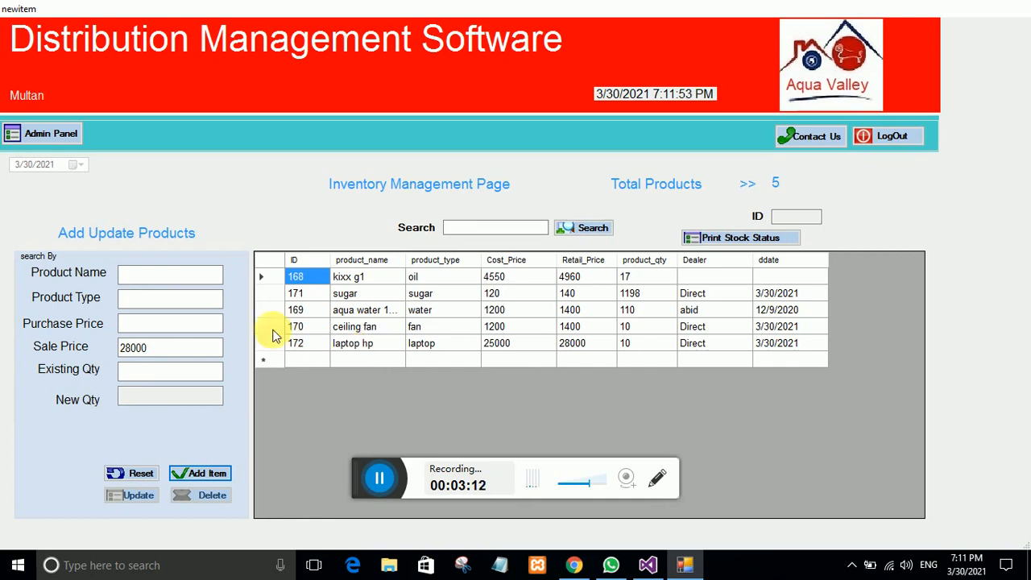
# Step: Save 'mineral water 10 kg' as type water, purchase 750, sale 800, quantity 100
pyautogui.click(138, 278)
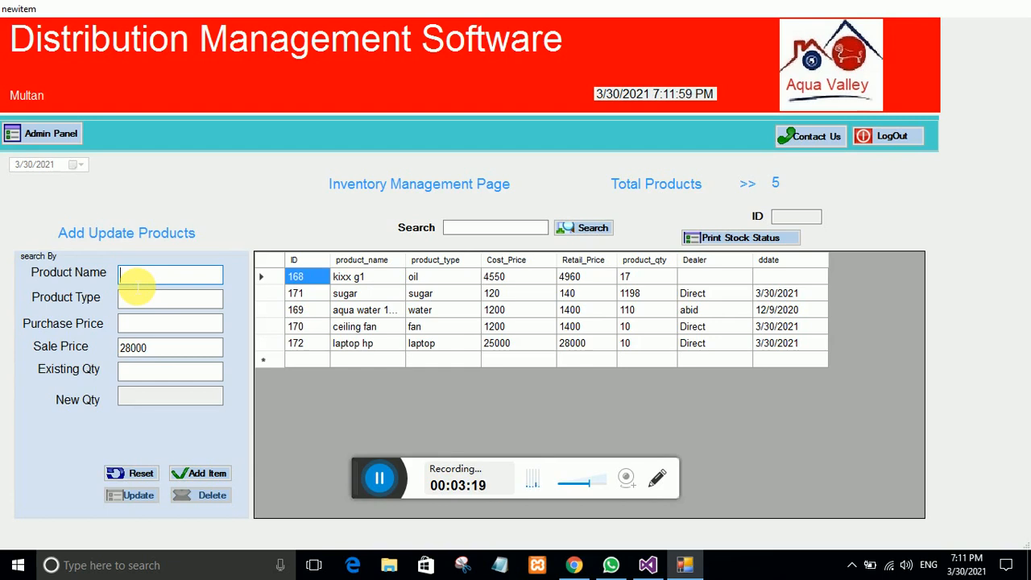
pyautogui.write('minera')
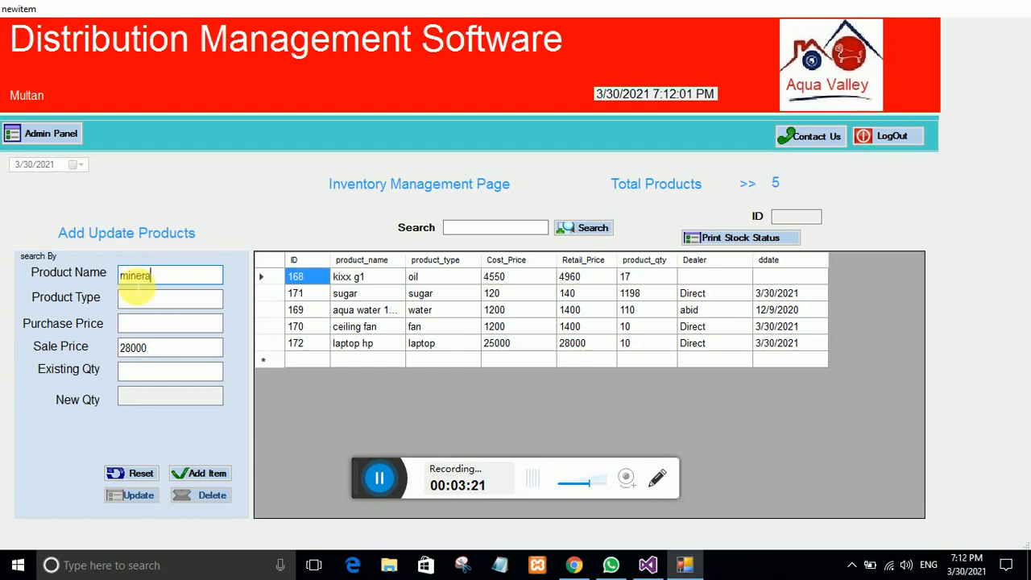
pyautogui.write('l water 10')
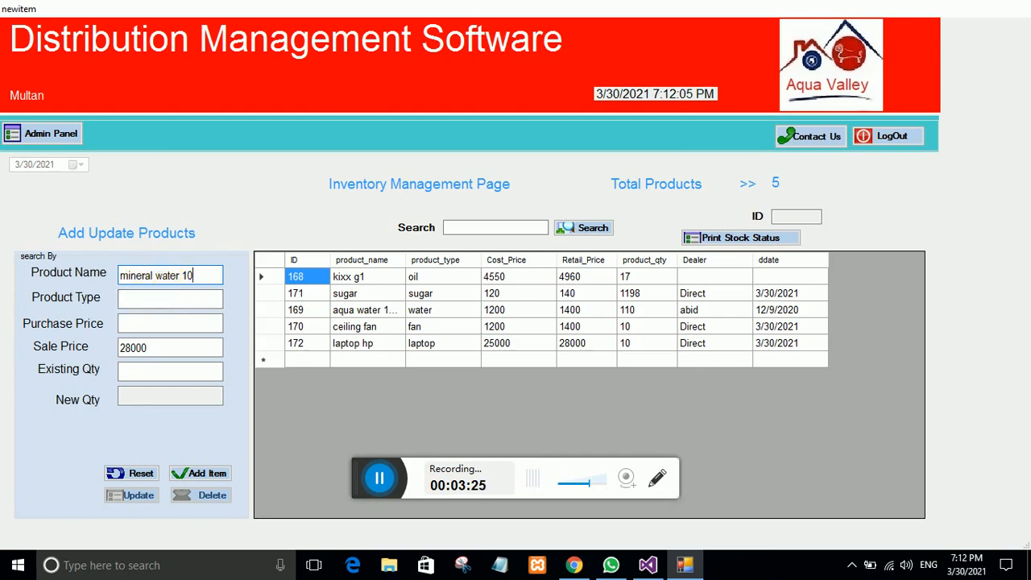
pyautogui.write(' kg')
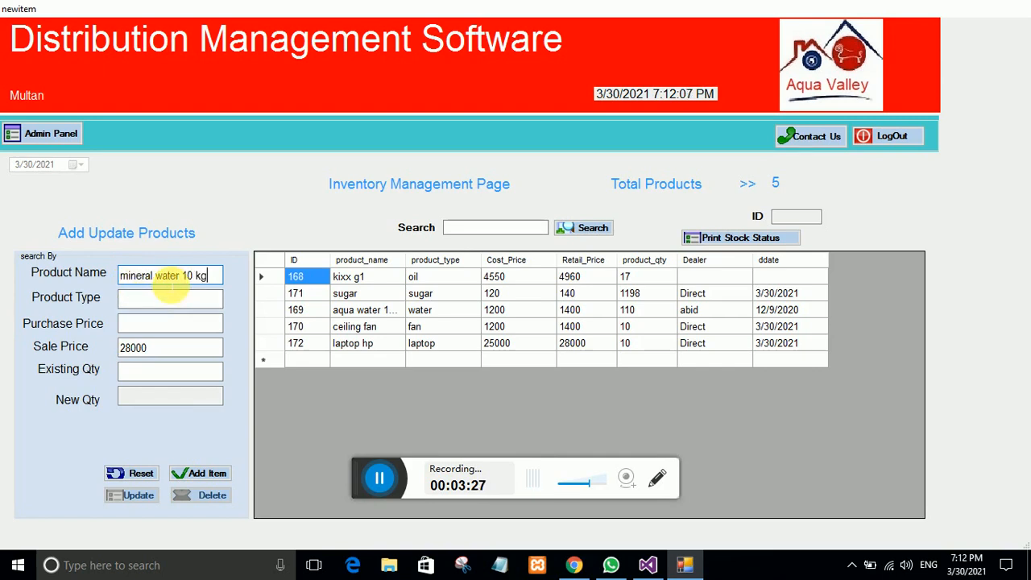
pyautogui.click(171, 300)
pyautogui.write('w')
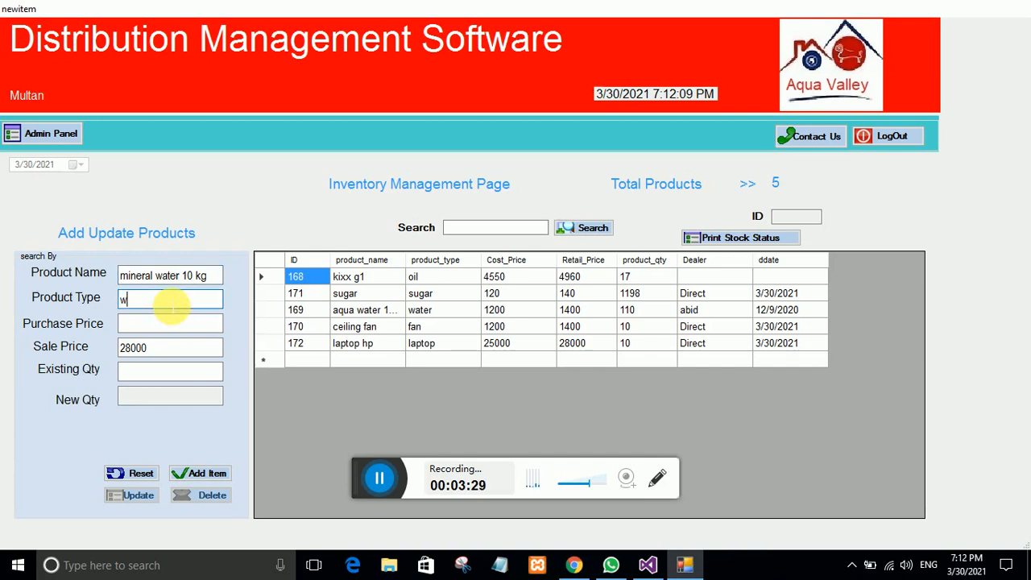
pyautogui.write('ater')
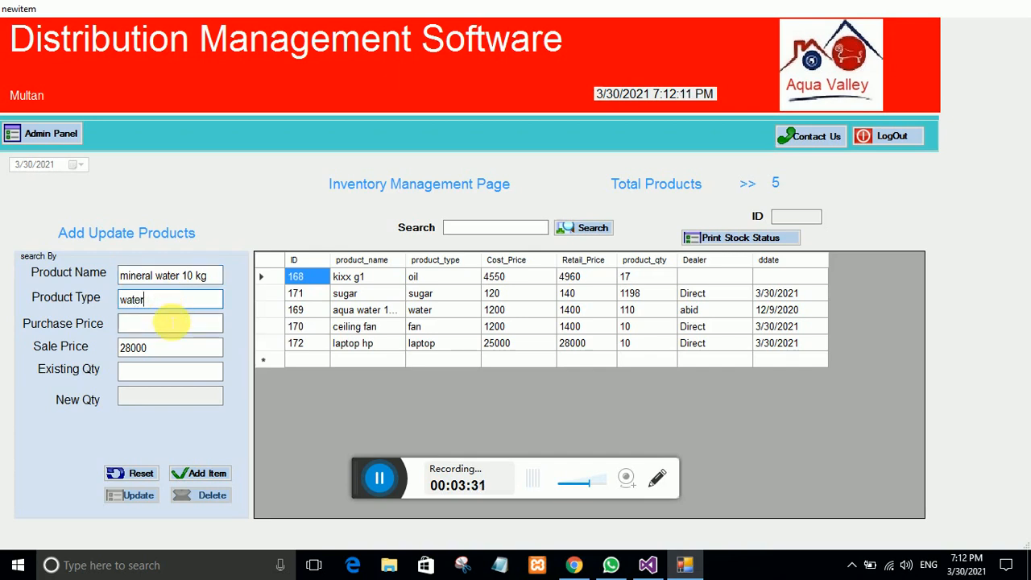
pyautogui.click(170, 323)
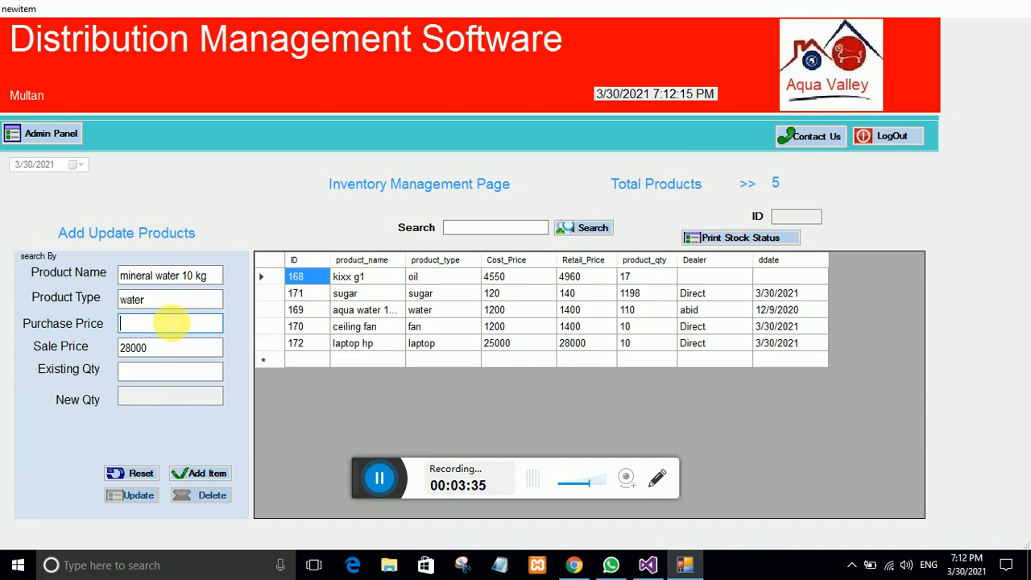
pyautogui.write('750')
pyautogui.press('Tab')
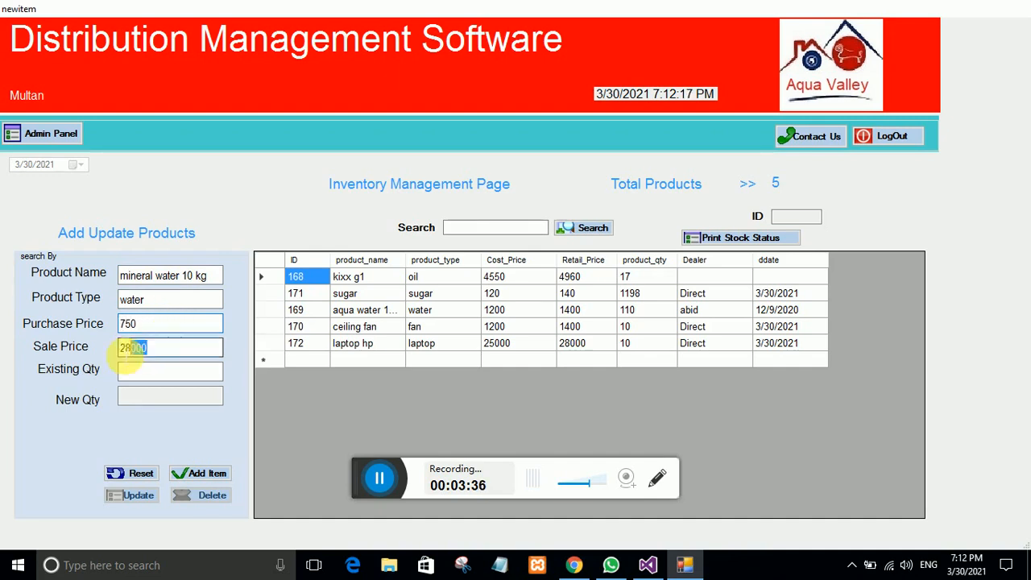
pyautogui.write('800')
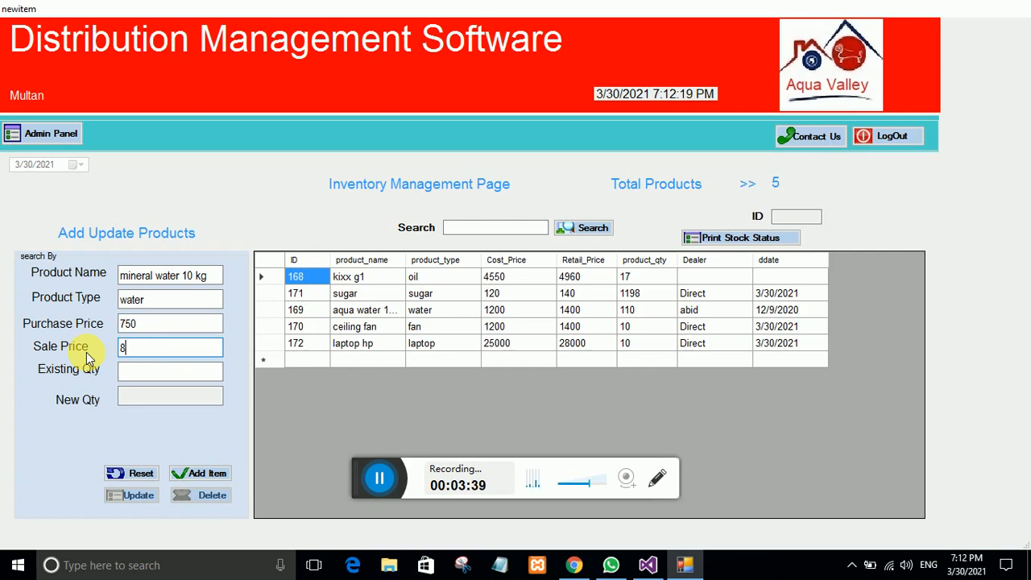
pyautogui.click(155, 377)
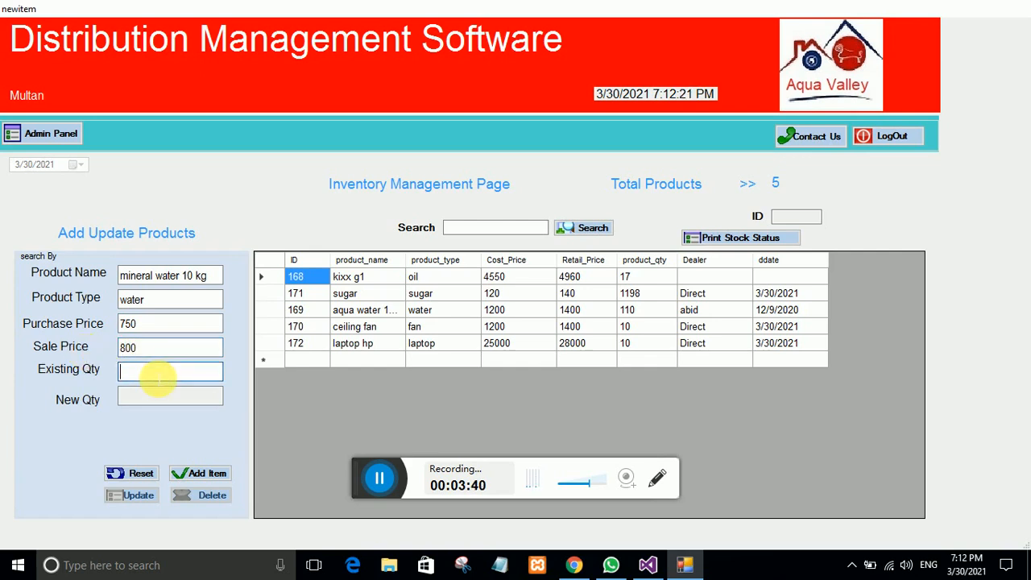
pyautogui.write('100')
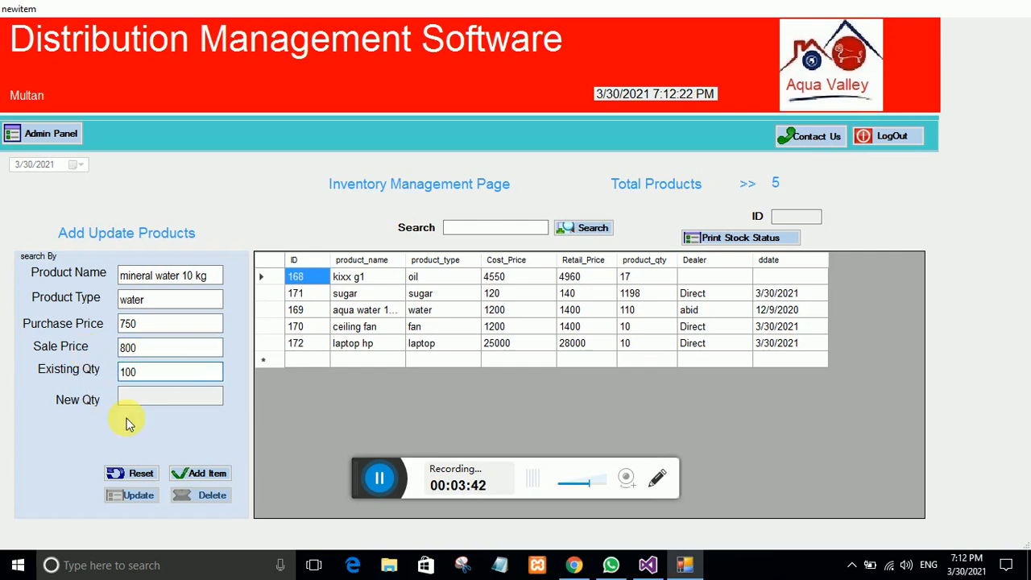
pyautogui.click(197, 473)
pyautogui.click(517, 334)
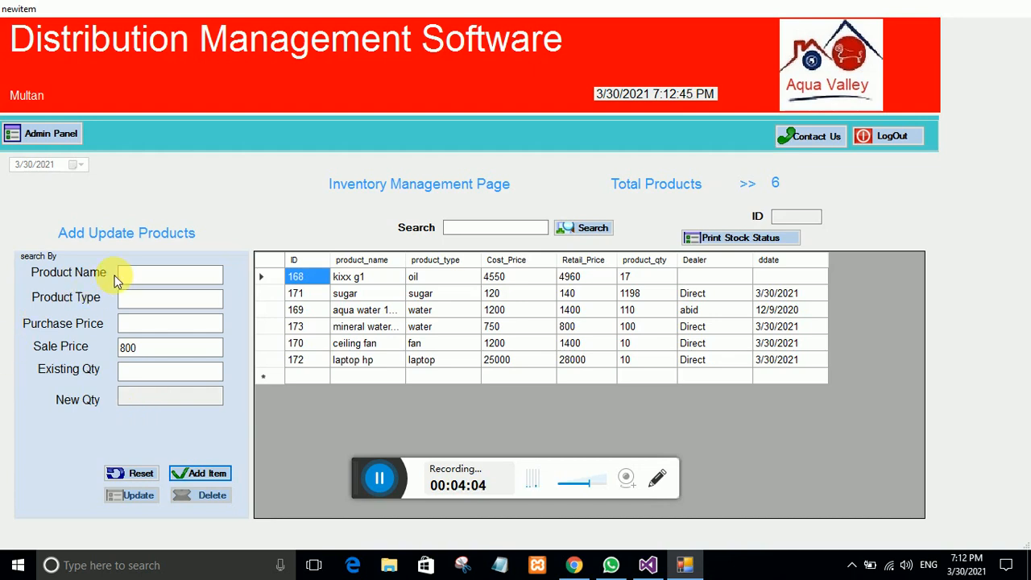
pyautogui.click(141, 276)
# Step: Save 'eggs darjan' as type egg, purchase 250, sale 280, quantity 100
pyautogui.write('egg')
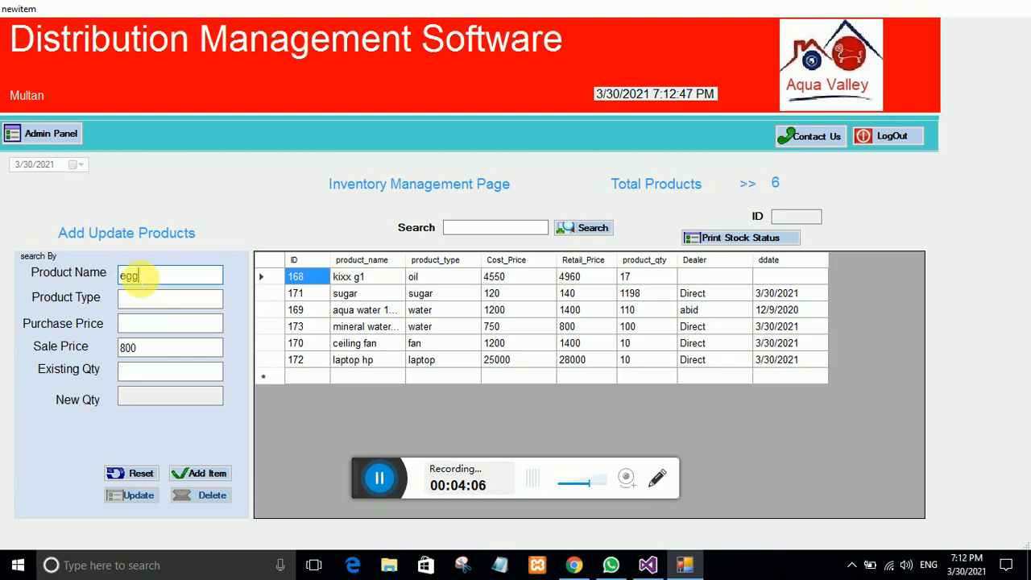
pyautogui.write('s darja')
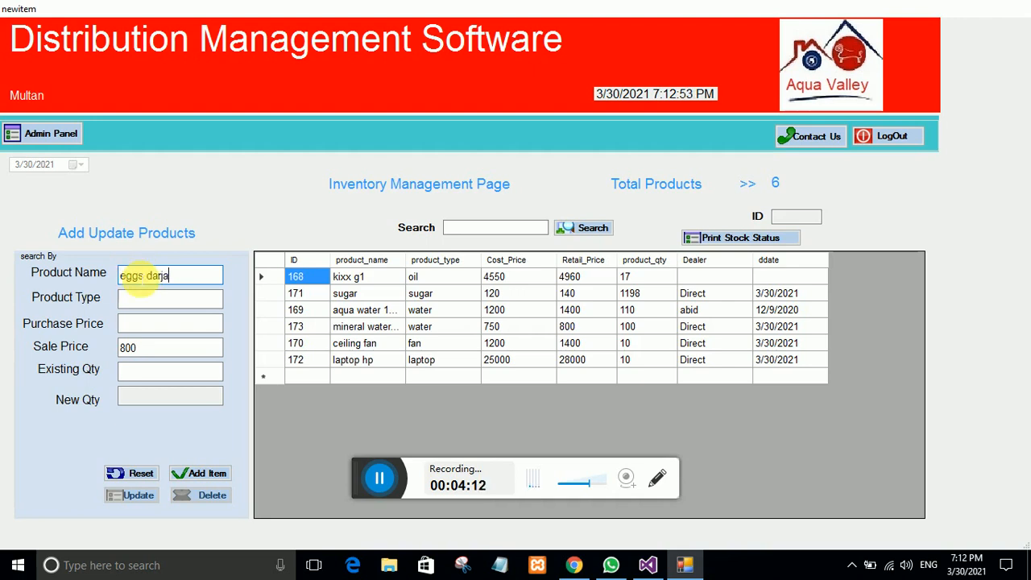
pyautogui.write('n')
pyautogui.click(152, 299)
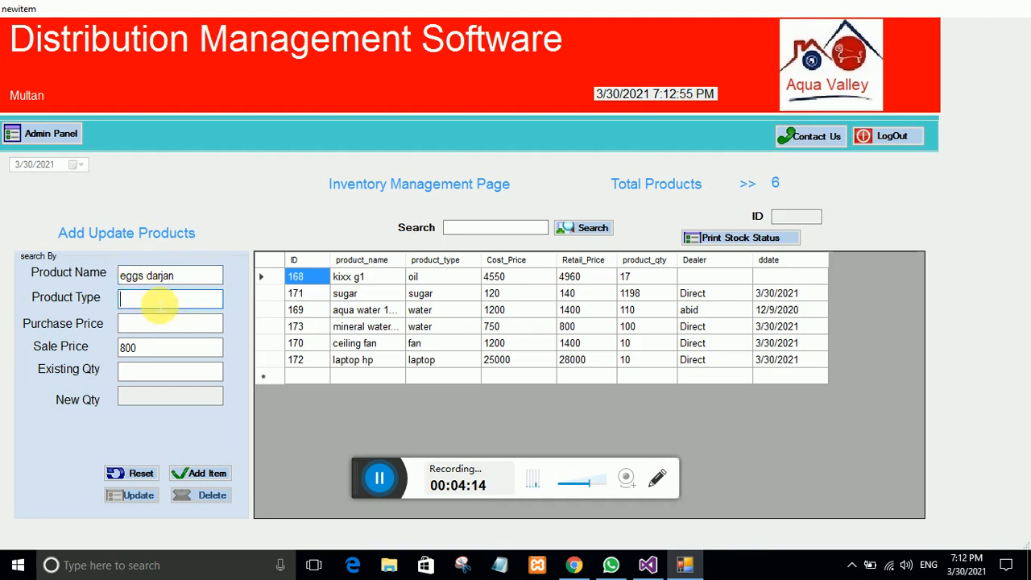
pyautogui.write('egg')
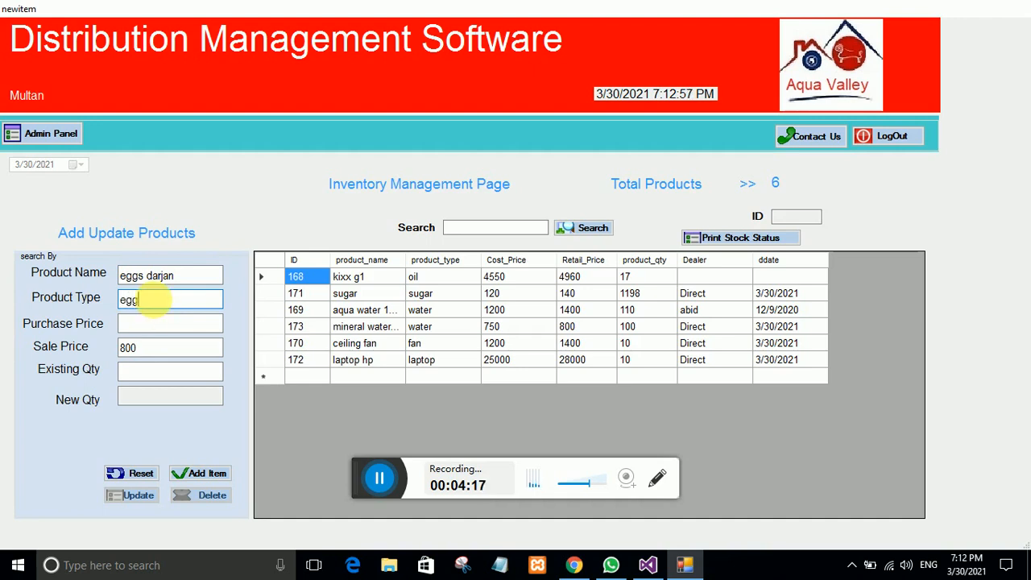
pyautogui.click(141, 325)
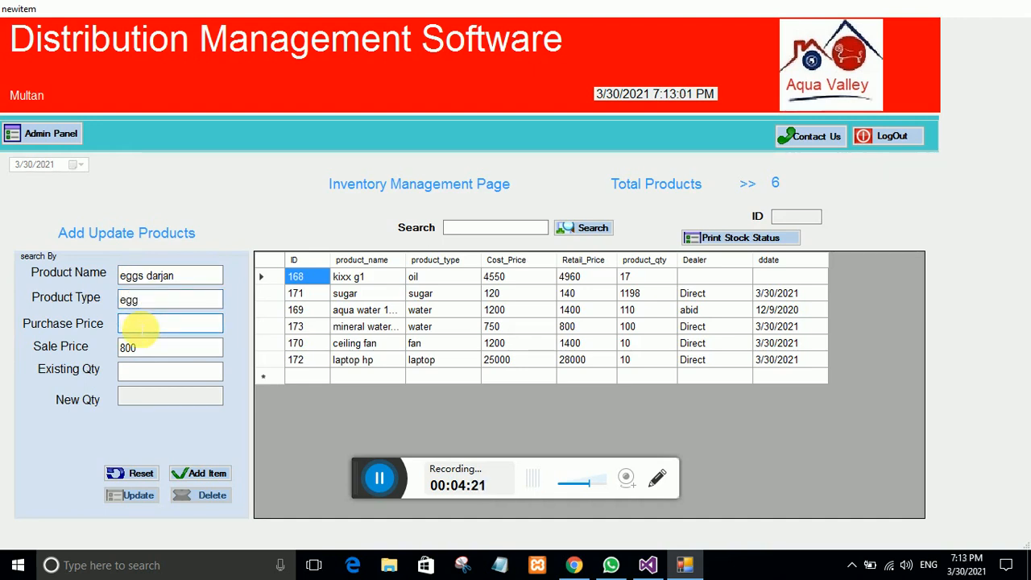
pyautogui.write('250')
pyautogui.moveTo(142, 346); pyautogui.dragTo(101, 349)
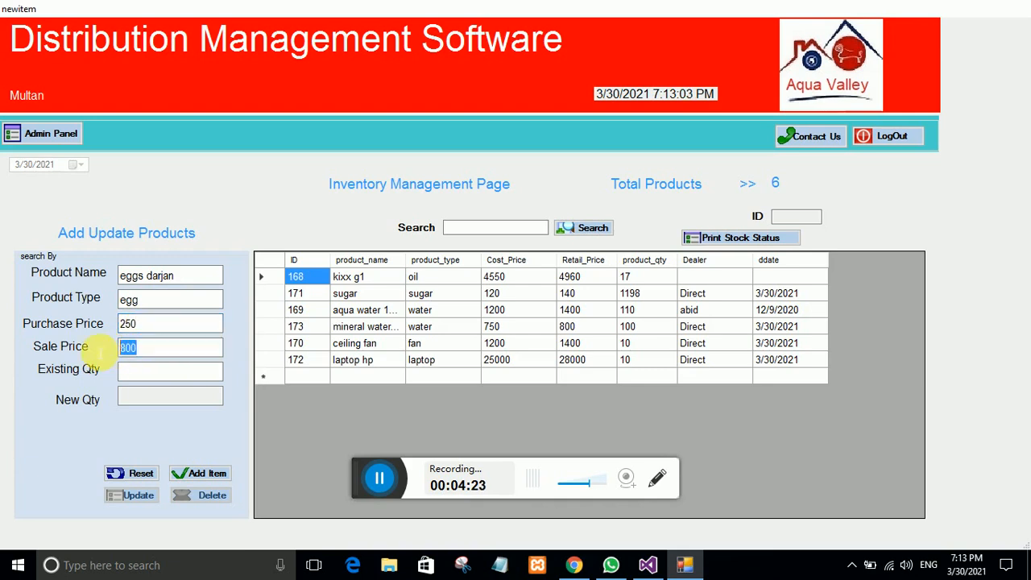
pyautogui.write('280')
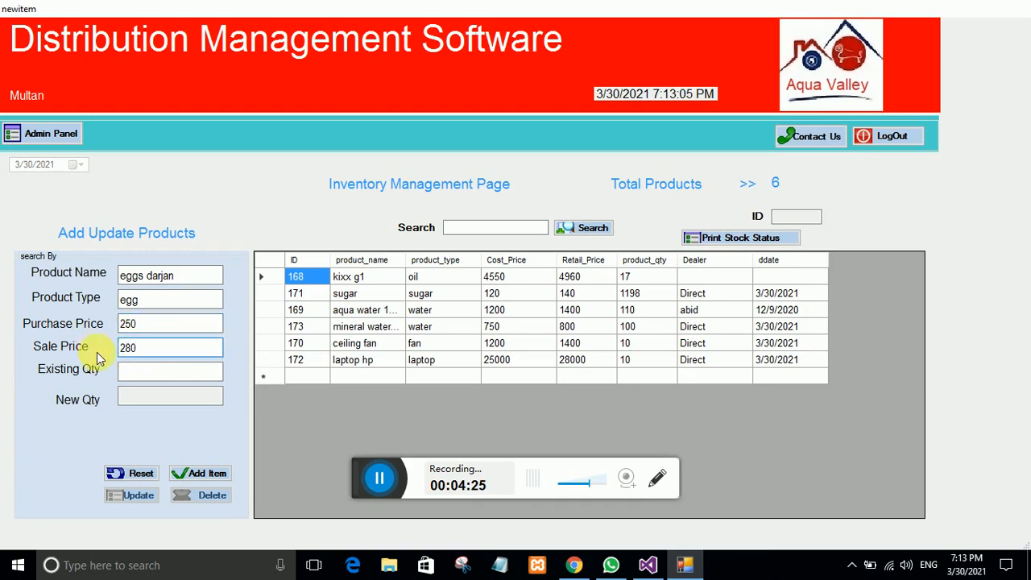
pyautogui.click(131, 372)
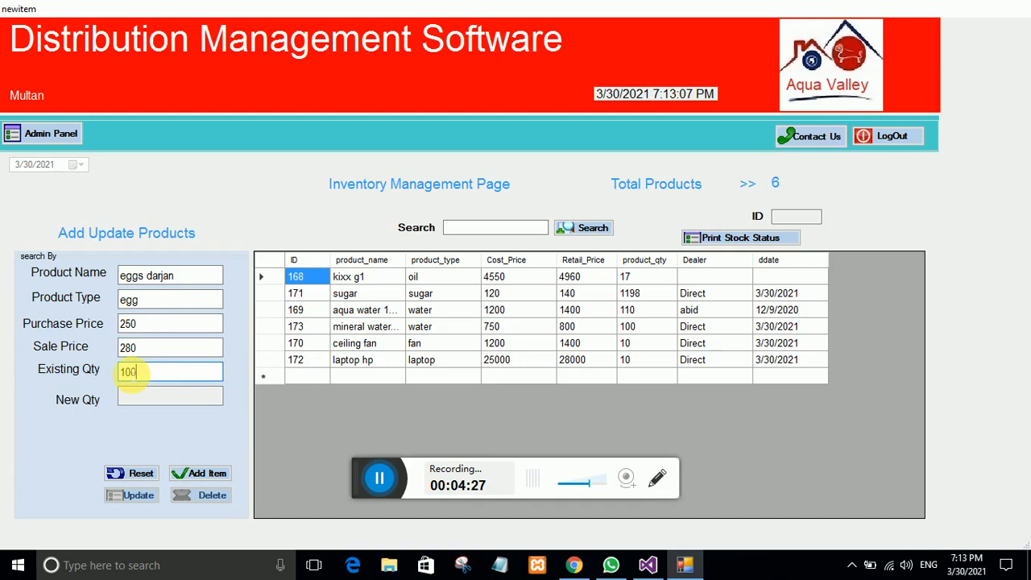
pyautogui.write('100')
pyautogui.click(207, 473)
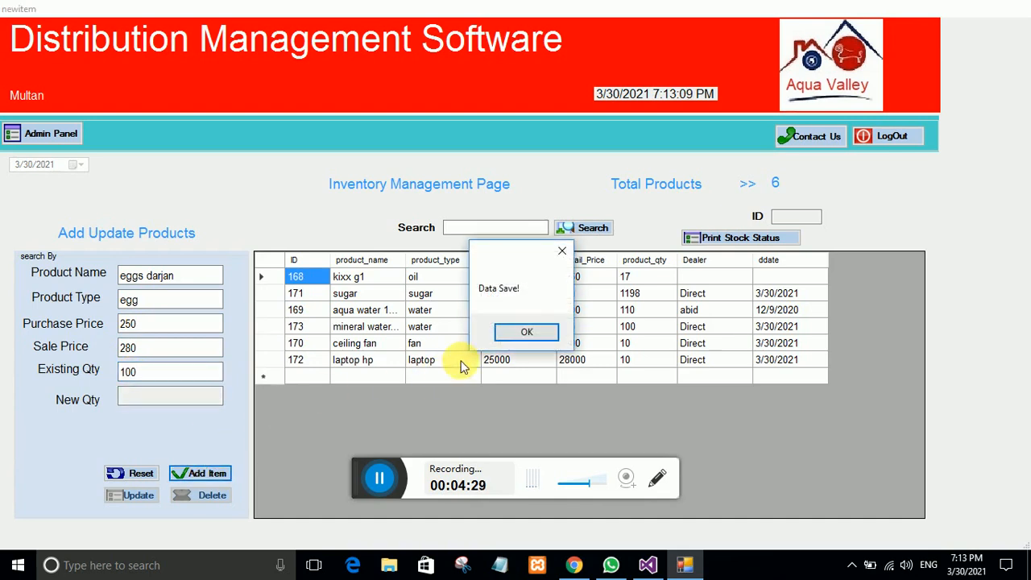
pyautogui.click(507, 332)
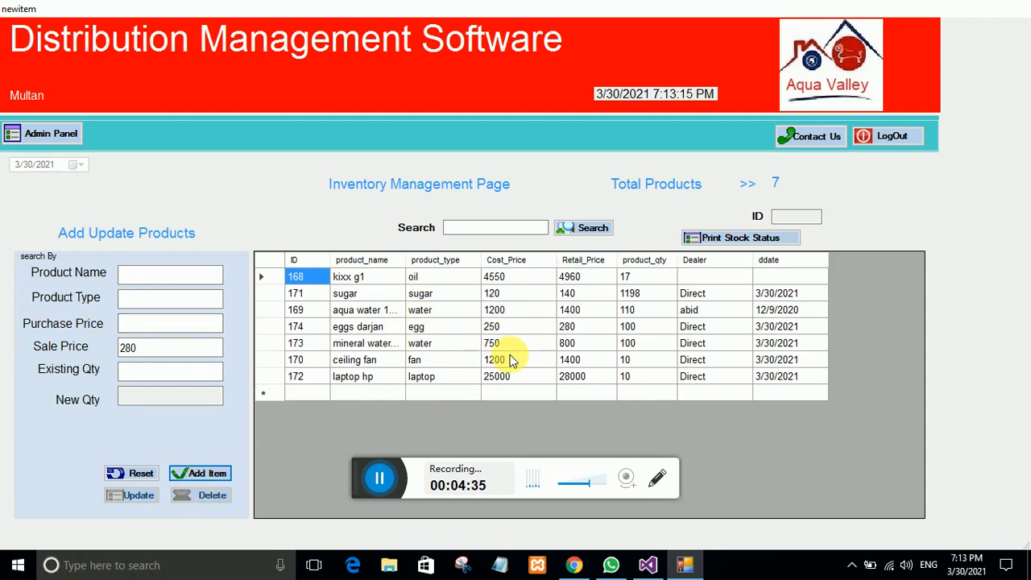
# Step: Print the stock status to a PDF named 'stock report', then leave the inventory page
pyautogui.click(722, 240)
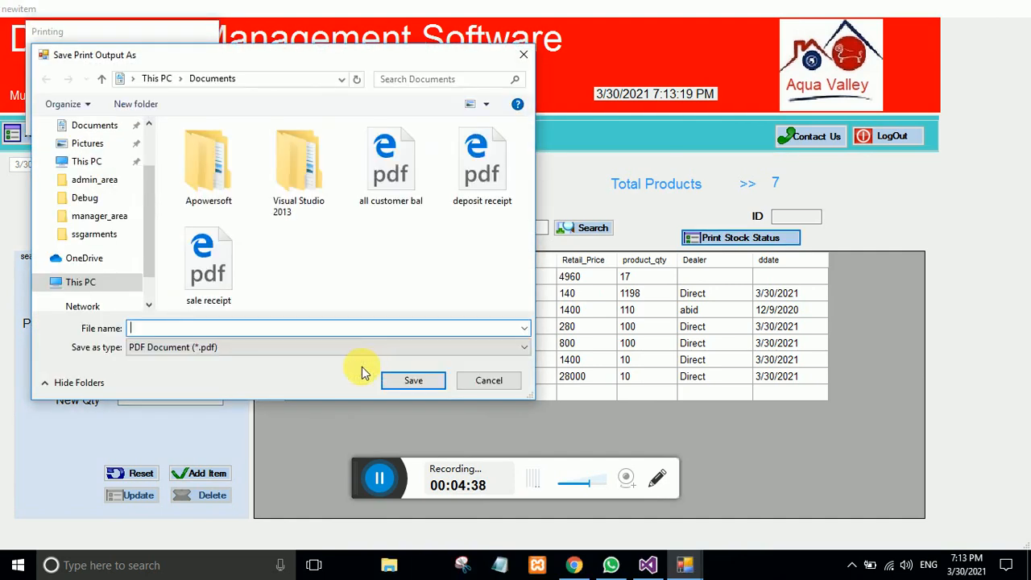
pyautogui.write('stock re')
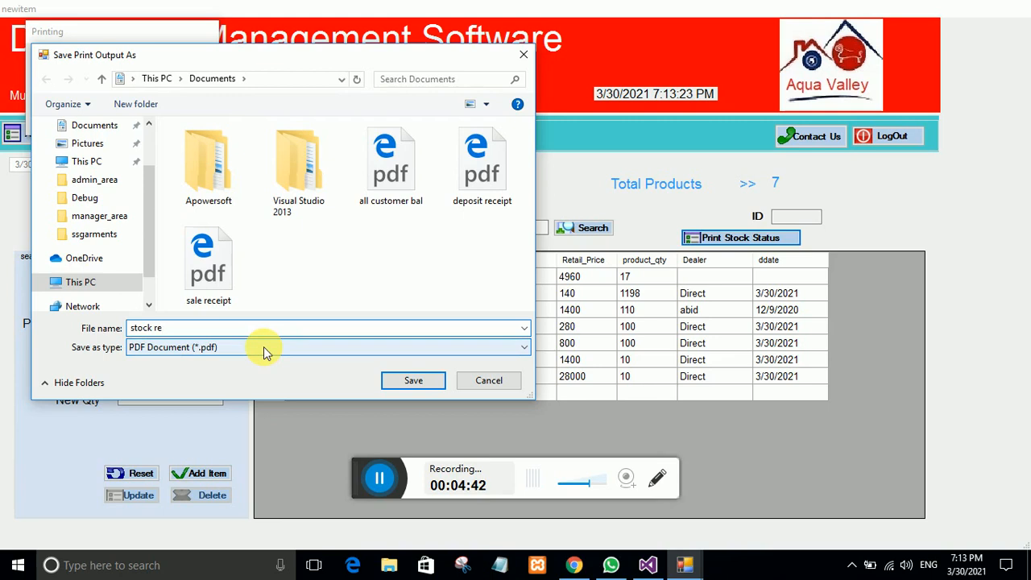
pyautogui.write('port')
pyautogui.click(422, 379)
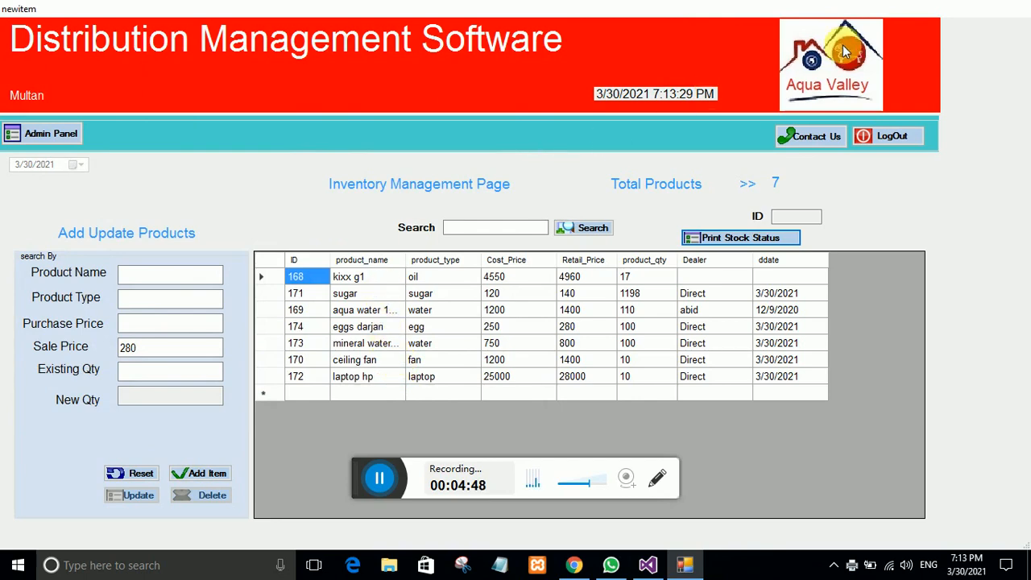
pyautogui.click(13, 136)
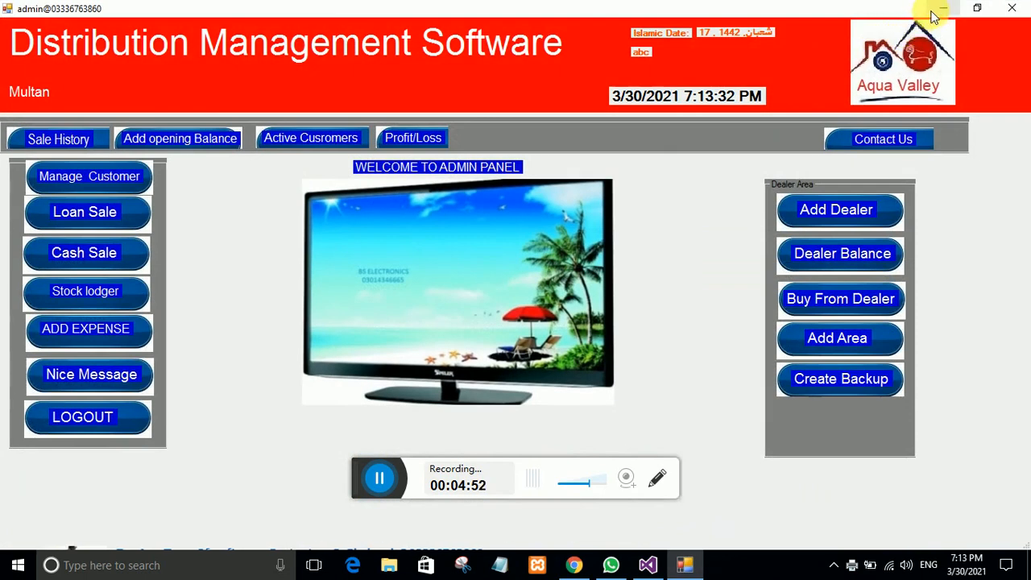
# Step: Minimize the open windows and open the 'stock report' PDF from File Explorer's Documents folder
pyautogui.click(934, 10)
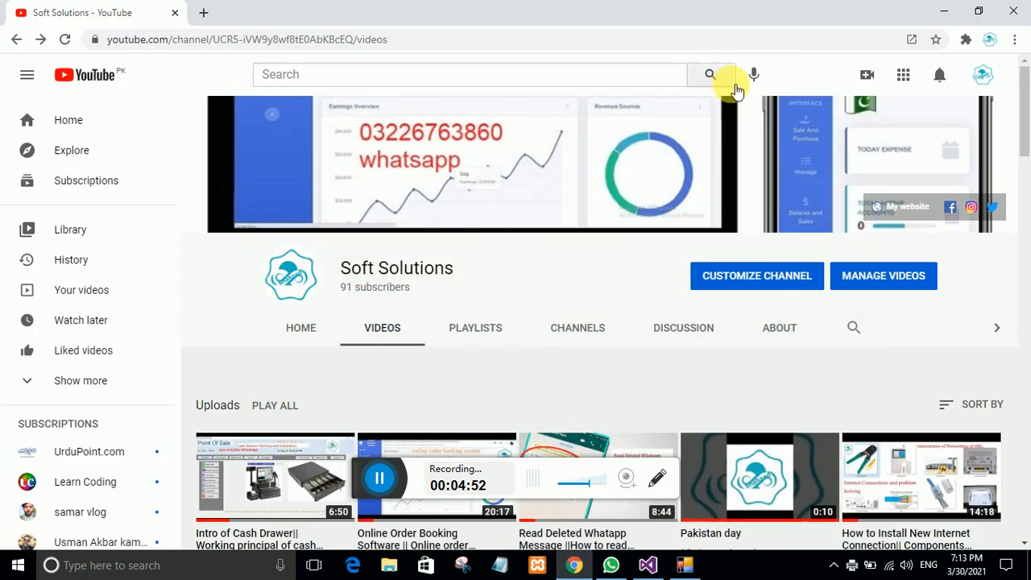
pyautogui.click(943, 11)
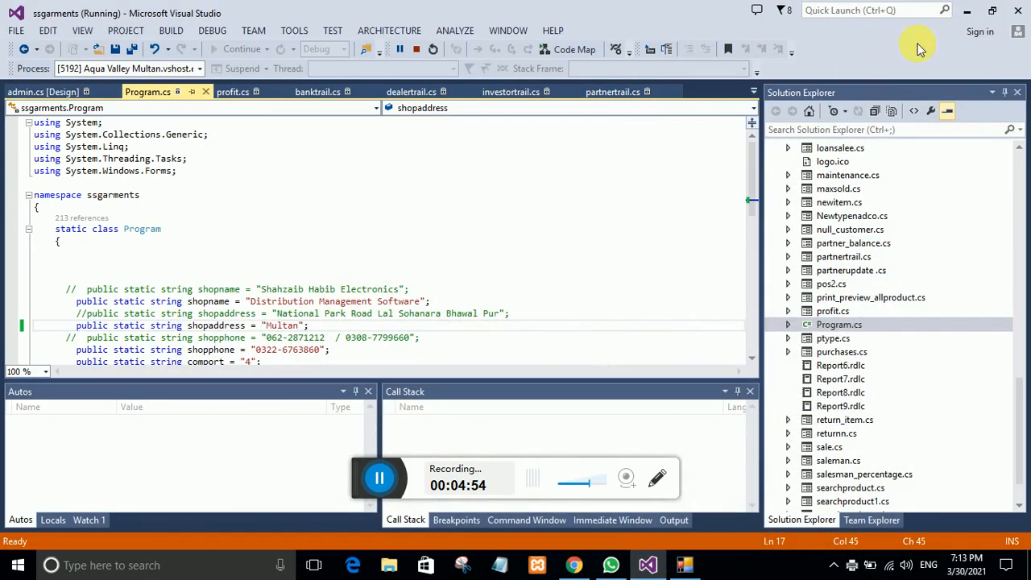
pyautogui.click(969, 12)
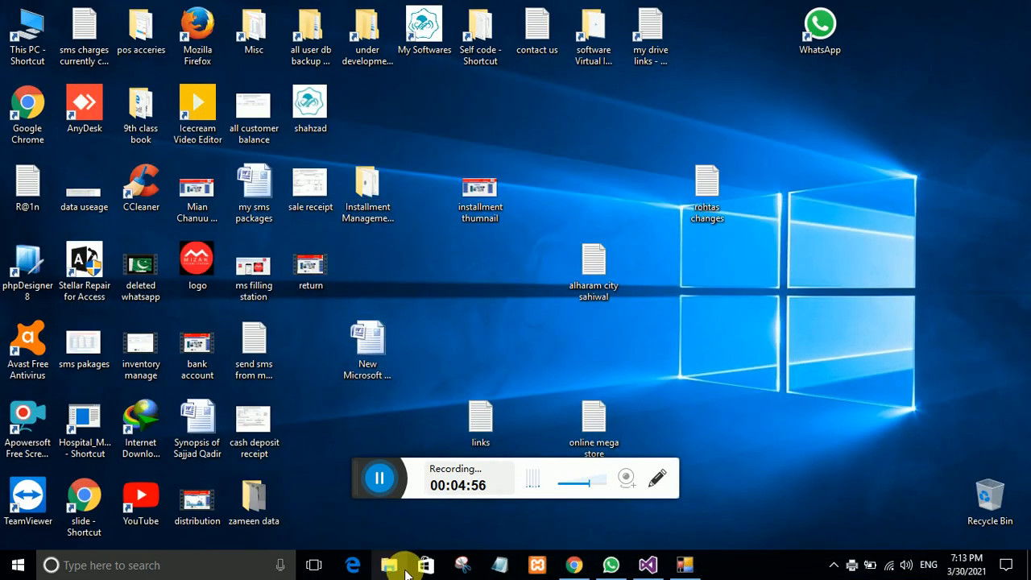
pyautogui.click(394, 564)
pyautogui.click(68, 210)
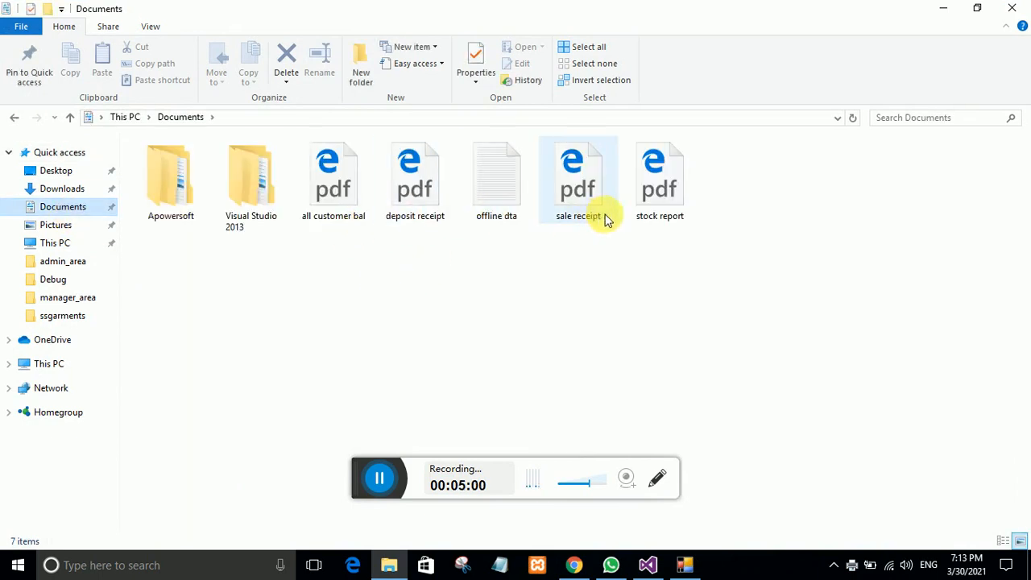
pyautogui.doubleClick(664, 217)
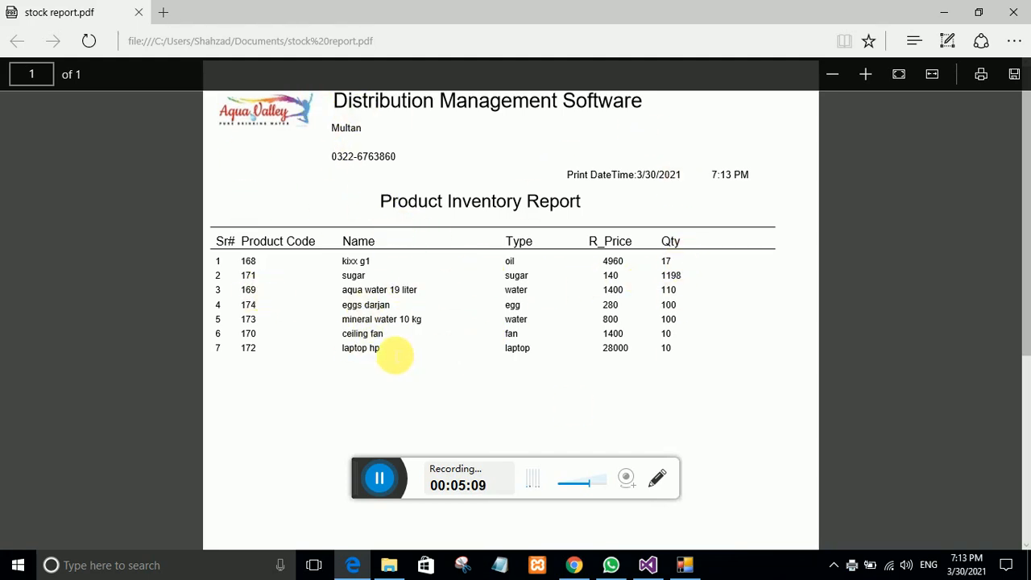
# Step: Close the stock report PDF in Edge after reviewing the Product Inventory Report
pyautogui.click(1013, 12)
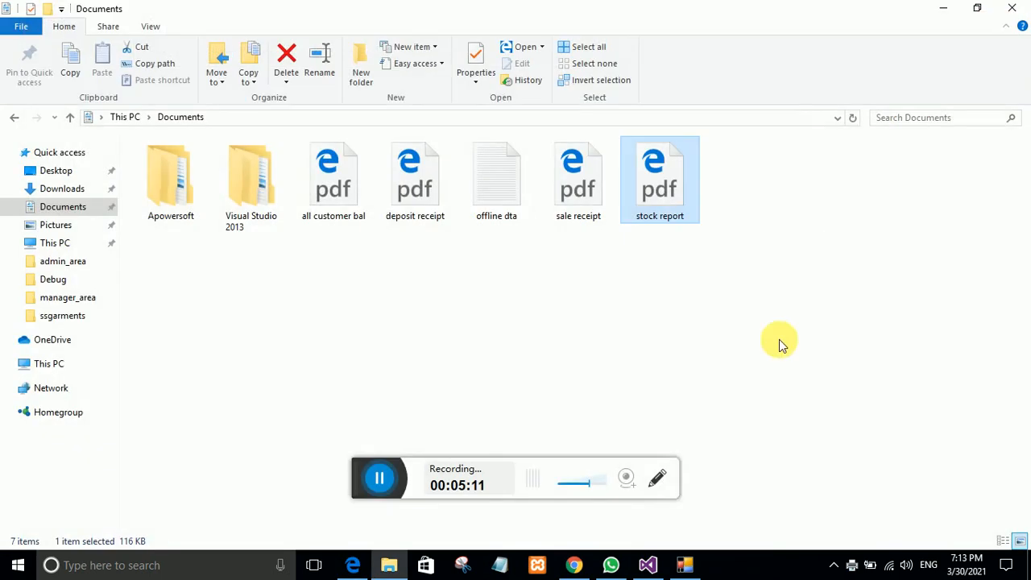
# Step: In Manage Customer, enter the new customer's account number and shop name
pyautogui.click(685, 564)
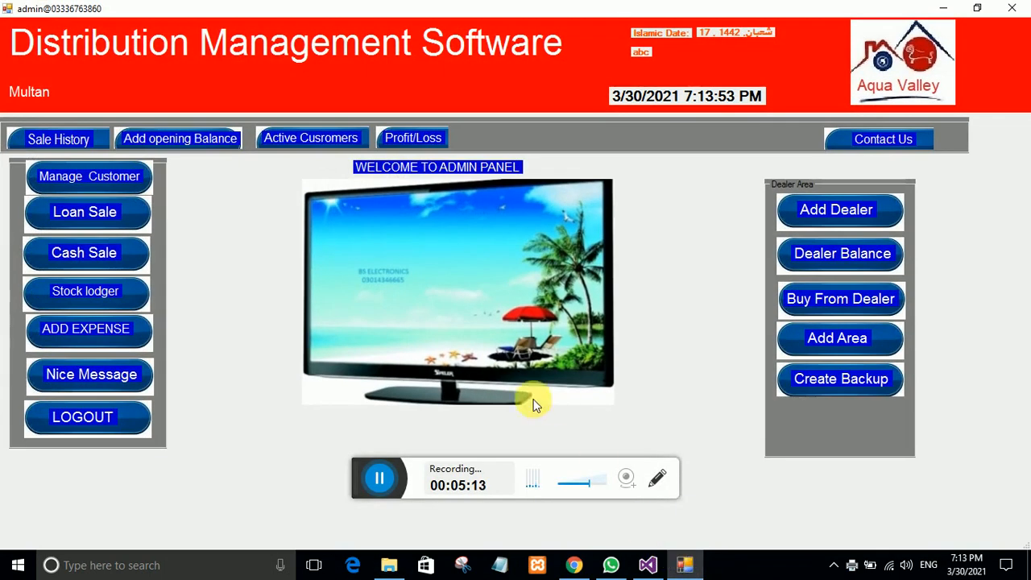
pyautogui.click(73, 184)
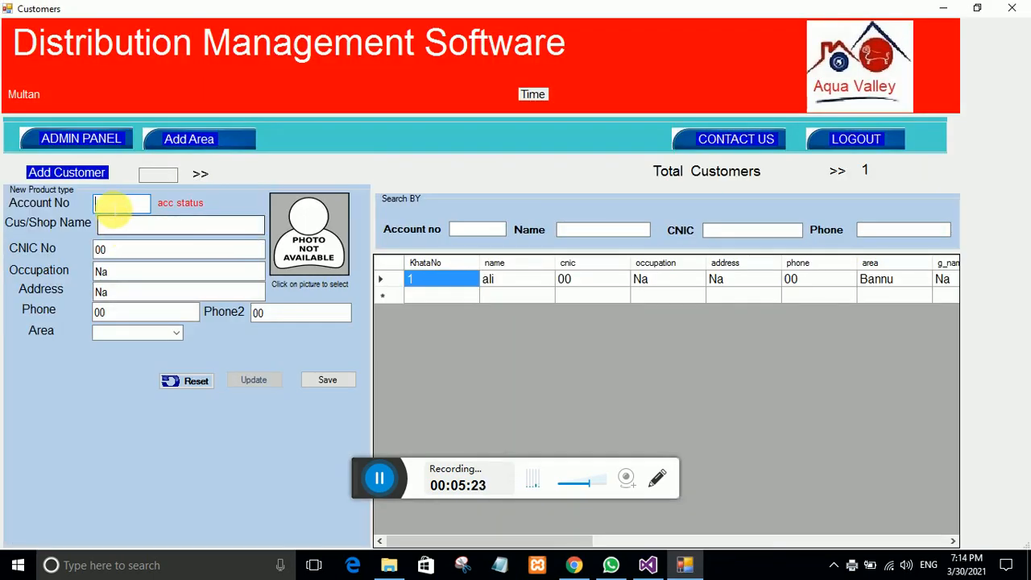
pyautogui.write('2')
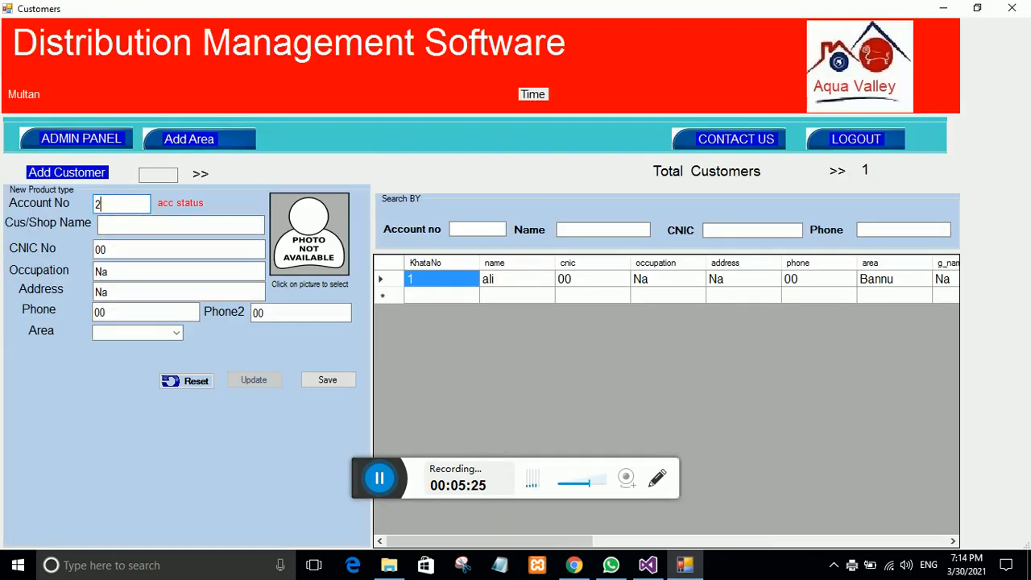
pyautogui.click(111, 226)
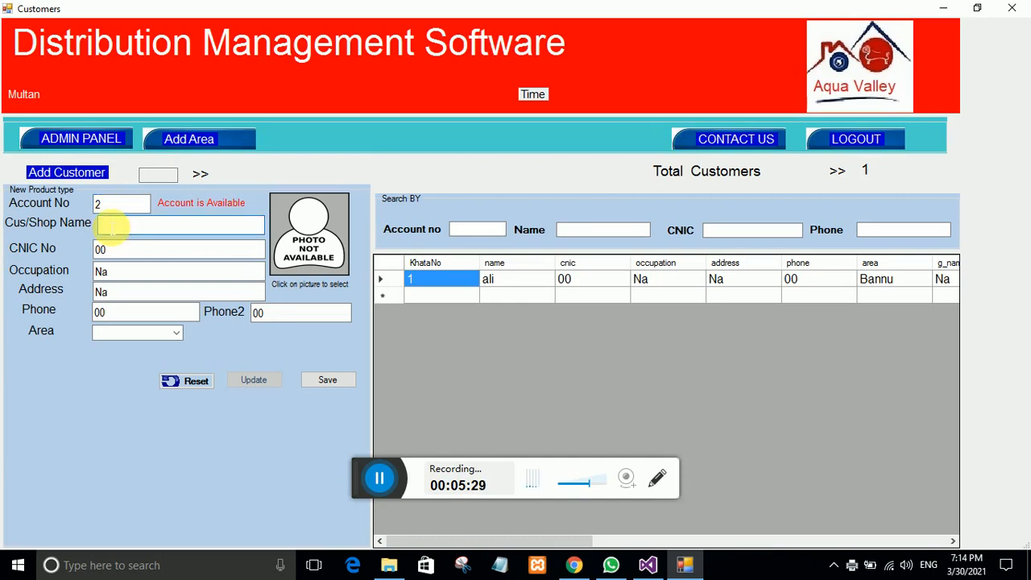
pyautogui.write('alhumad kiryan store')
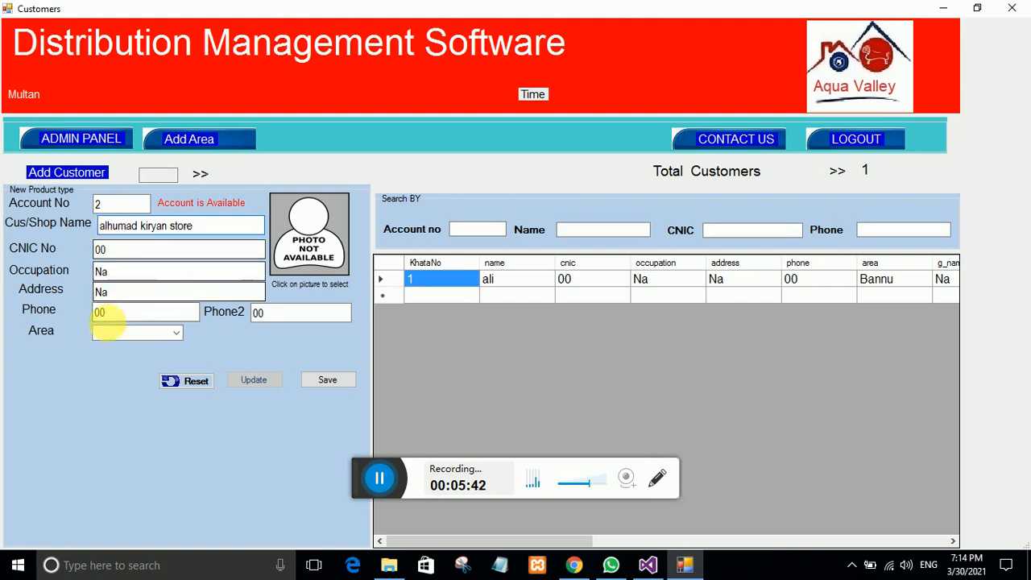
# Step: Check the available customer areas, then bring up the Add Area Detail window
pyautogui.click(174, 334)
pyautogui.click(172, 331)
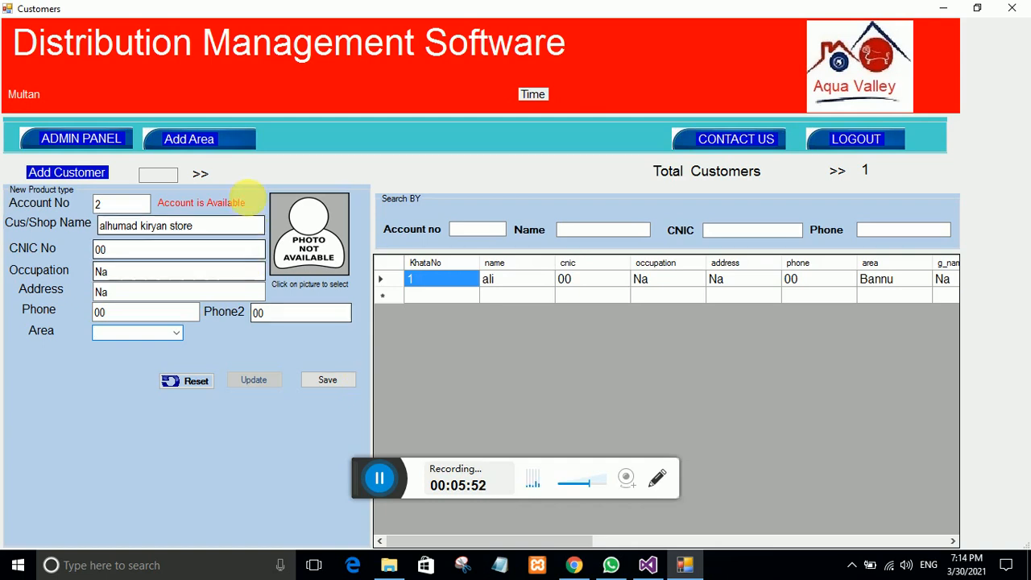
pyautogui.click(174, 140)
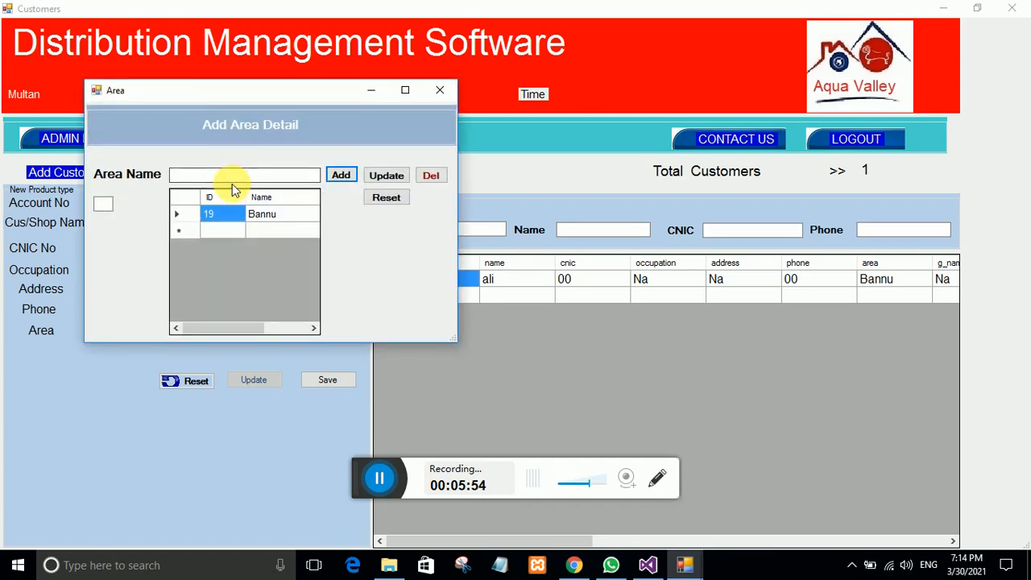
# Step: Rename the Bannu area to Multan and save the update
pyautogui.click(256, 212)
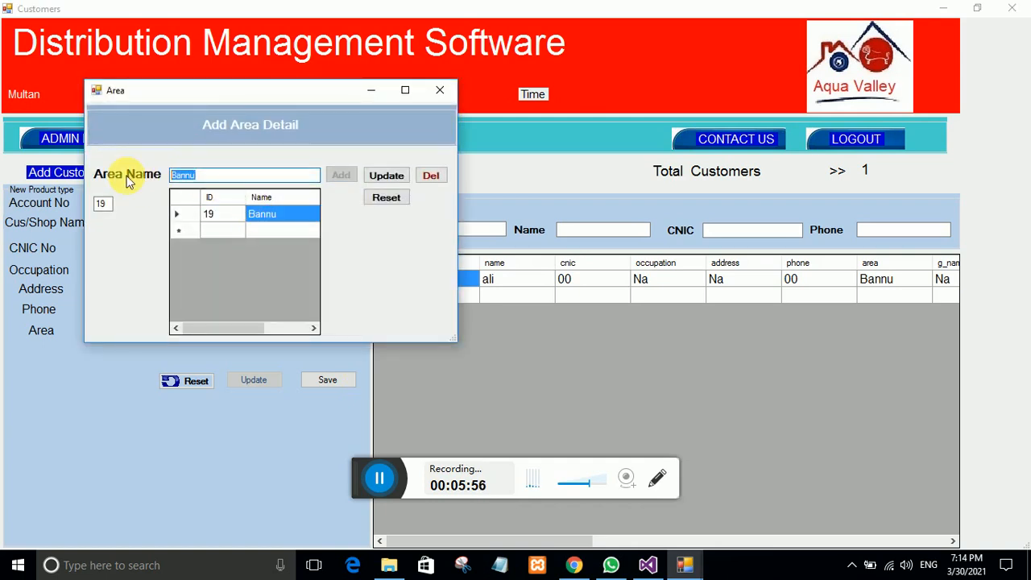
pyautogui.press('BackSpace')
pyautogui.write('Multan')
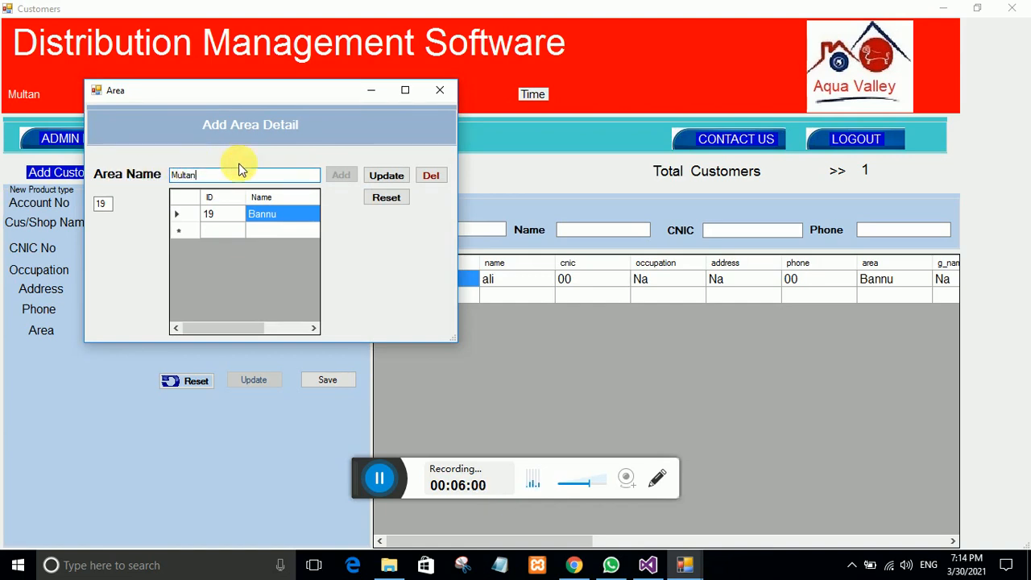
pyautogui.click(388, 179)
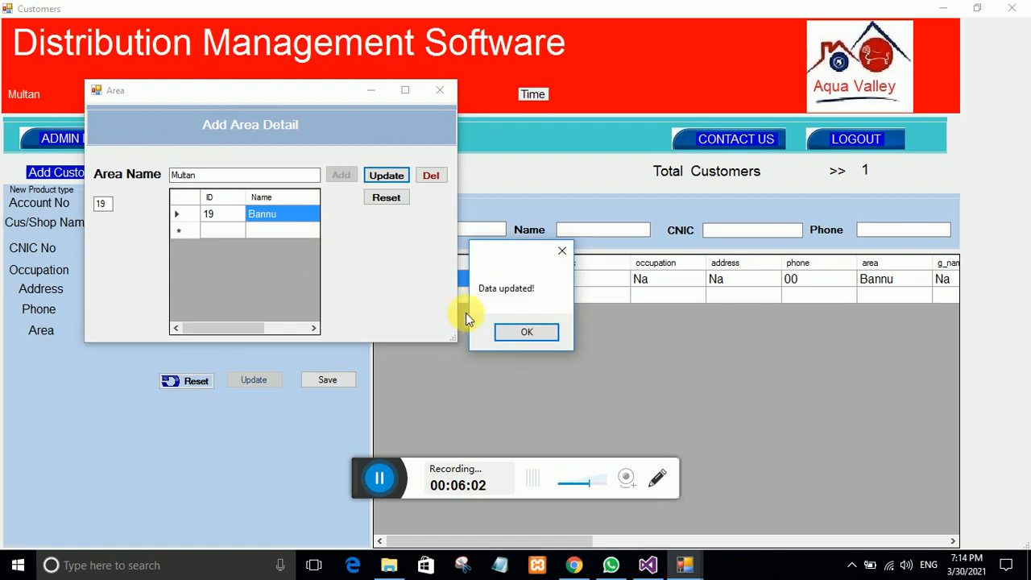
pyautogui.click(502, 331)
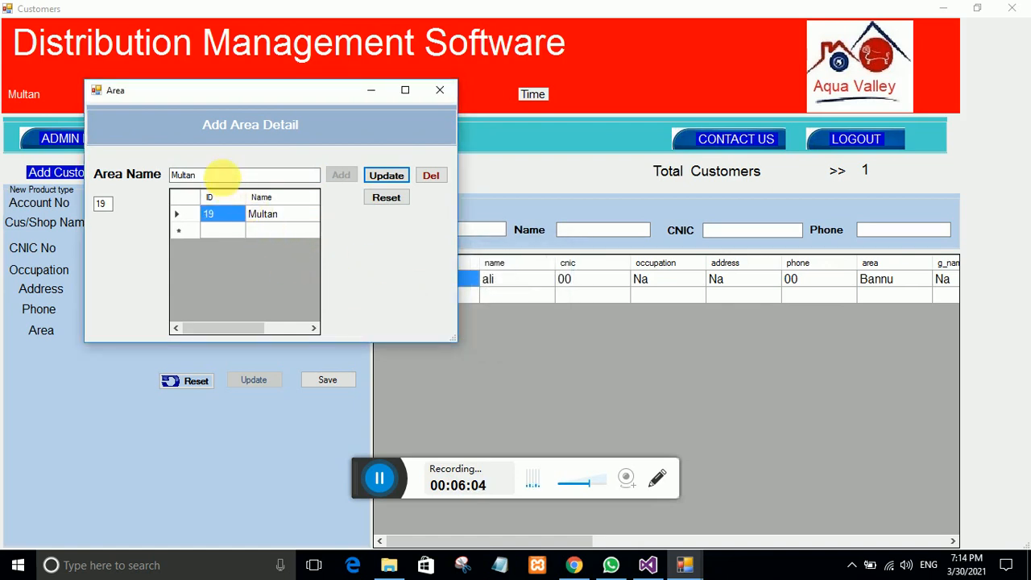
# Step: Add vehari as a new area (ID 20), then go back to the admin panel
pyautogui.doubleClick(218, 174)
pyautogui.press('BackSpace')
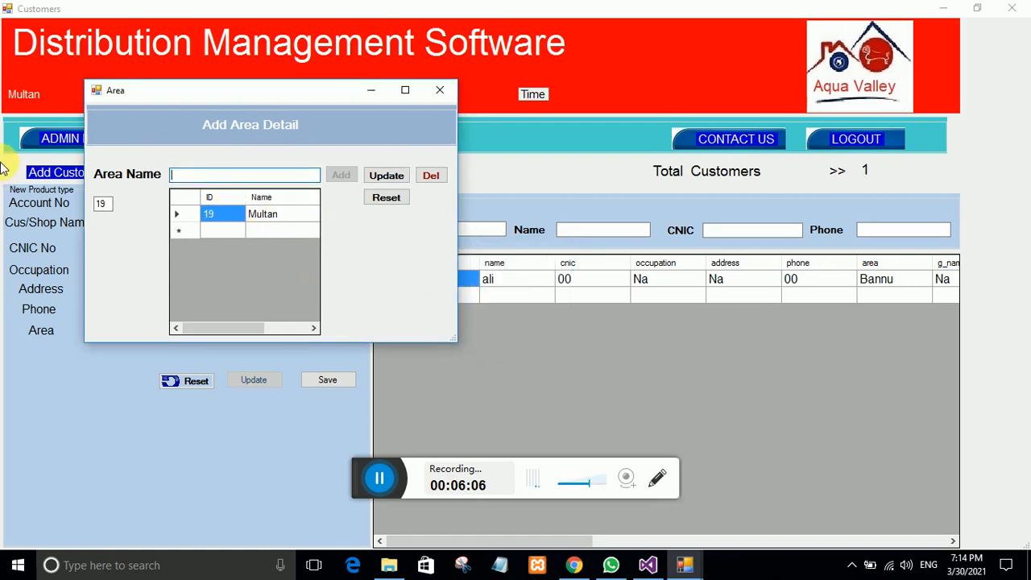
pyautogui.click(380, 197)
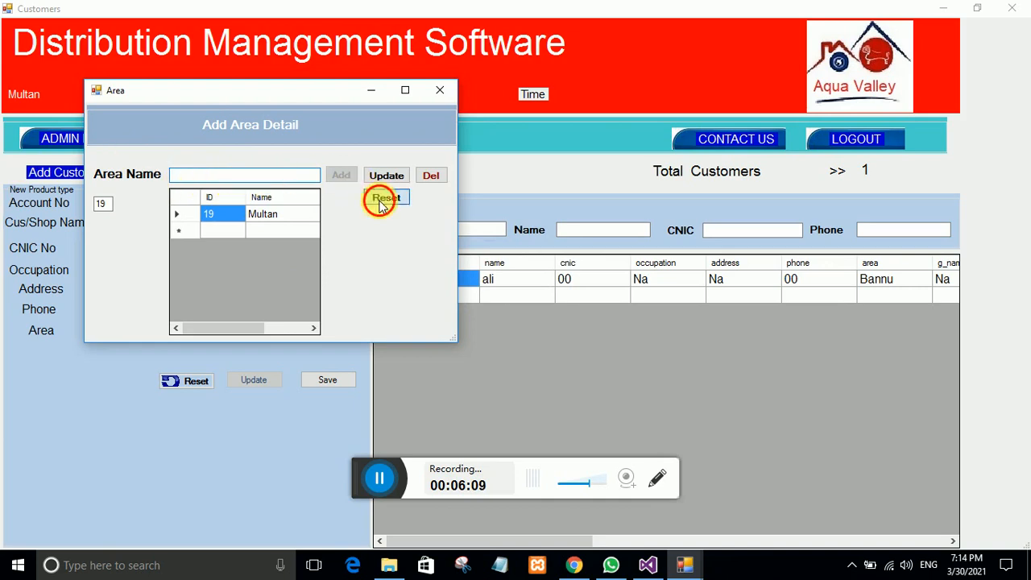
pyautogui.click(197, 174)
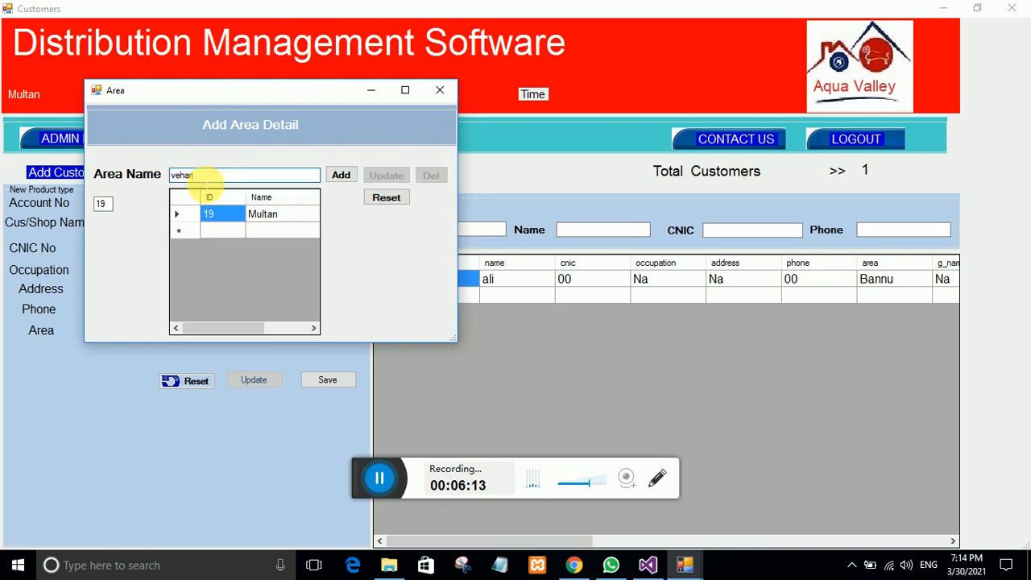
pyautogui.click(339, 175)
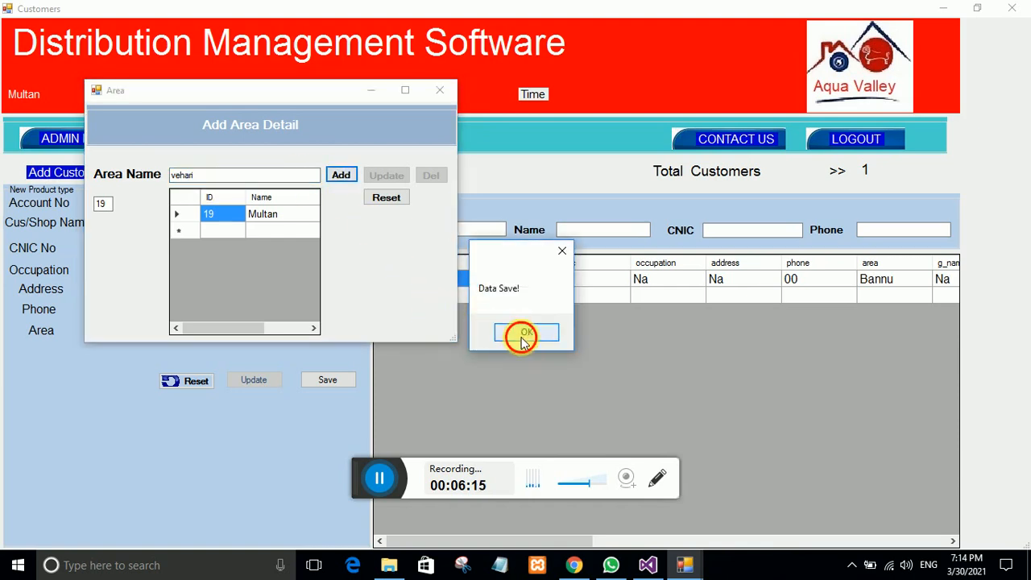
pyautogui.click(524, 335)
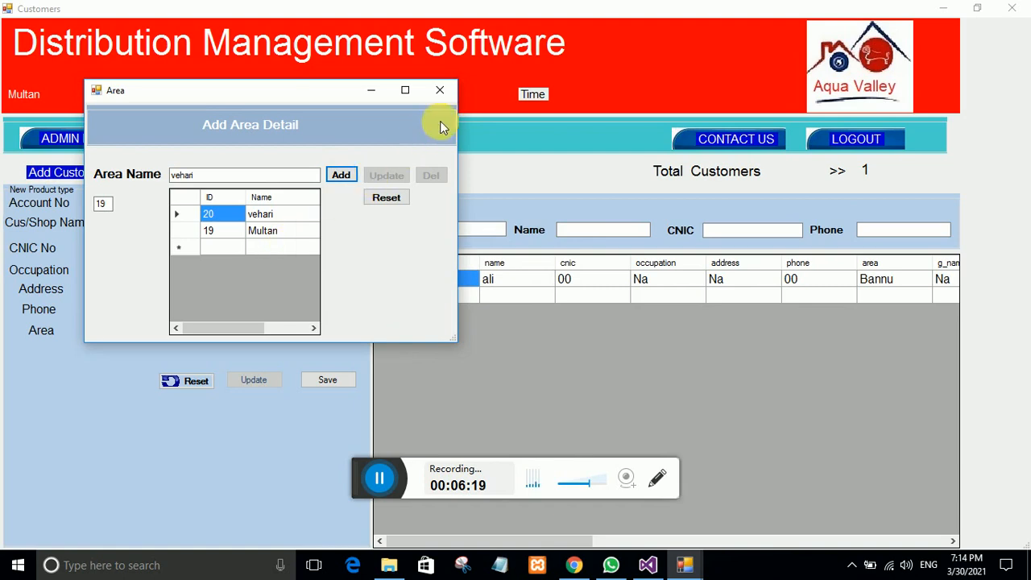
pyautogui.click(450, 92)
pyautogui.click(62, 137)
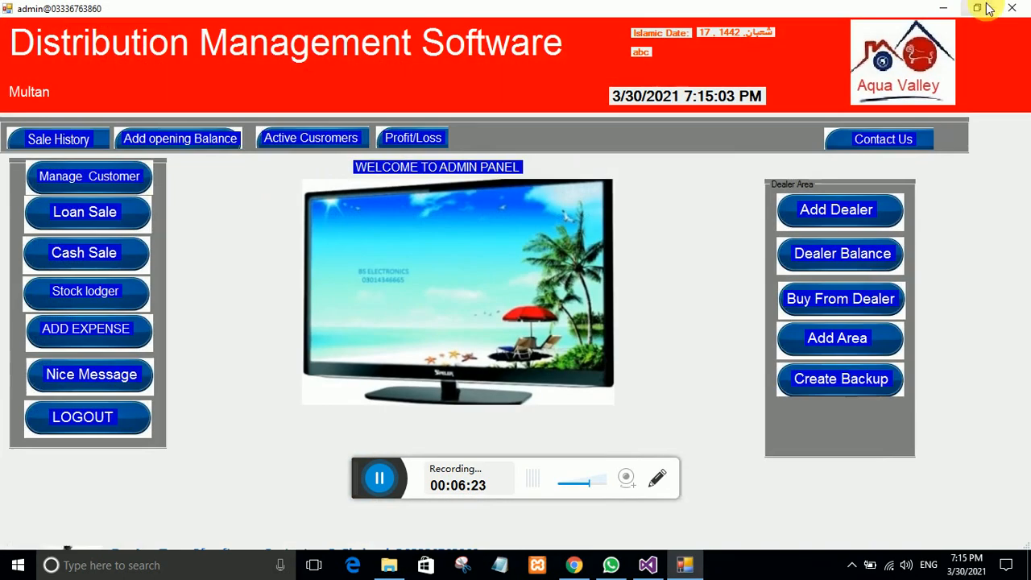
# Step: Save a new customer with its account number and shop name in area Multan, then return to admin
pyautogui.click(74, 175)
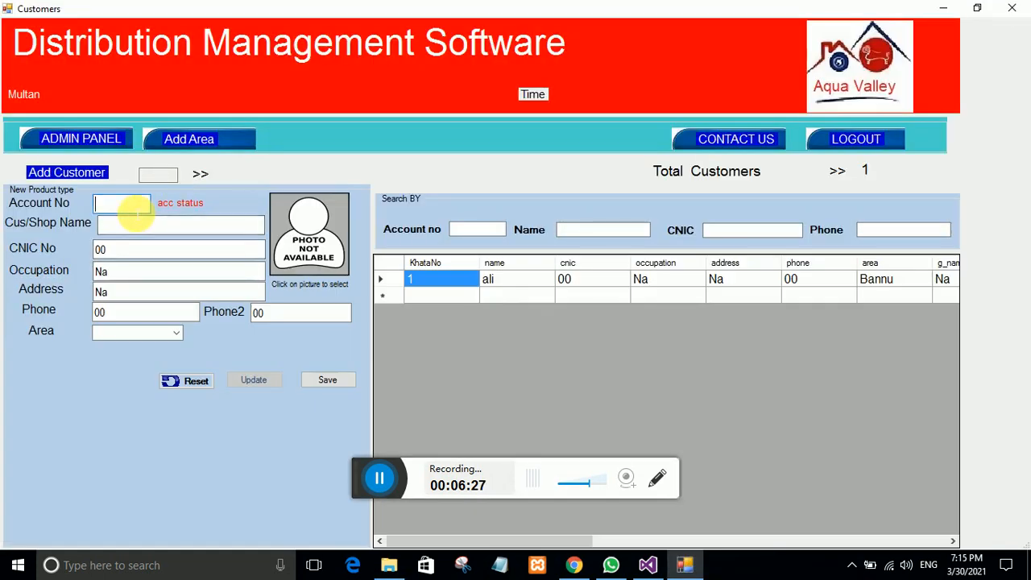
pyautogui.write('2')
pyautogui.click(138, 228)
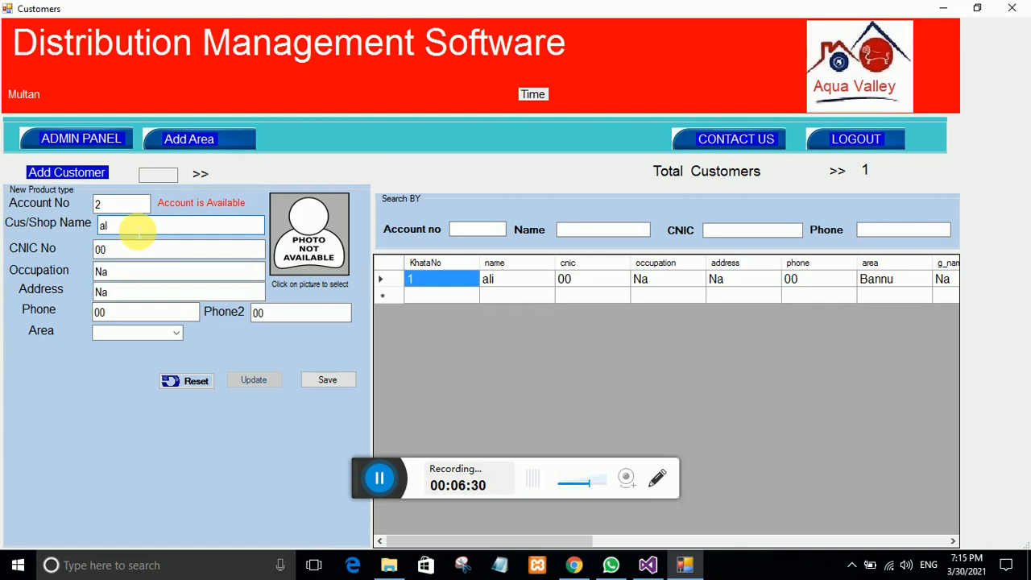
pyautogui.write('al hamid kirya')
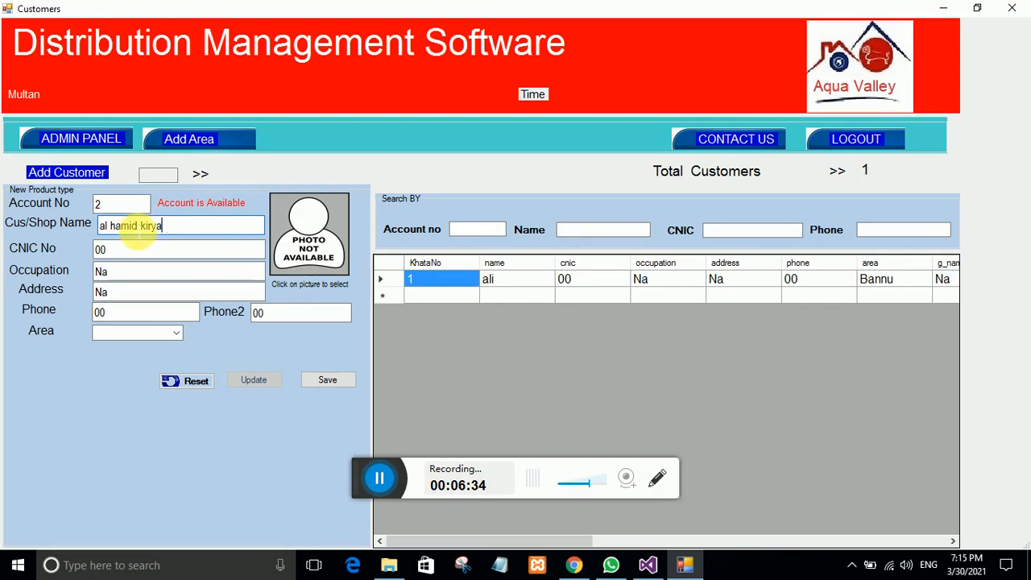
pyautogui.write('n store')
pyautogui.click(174, 333)
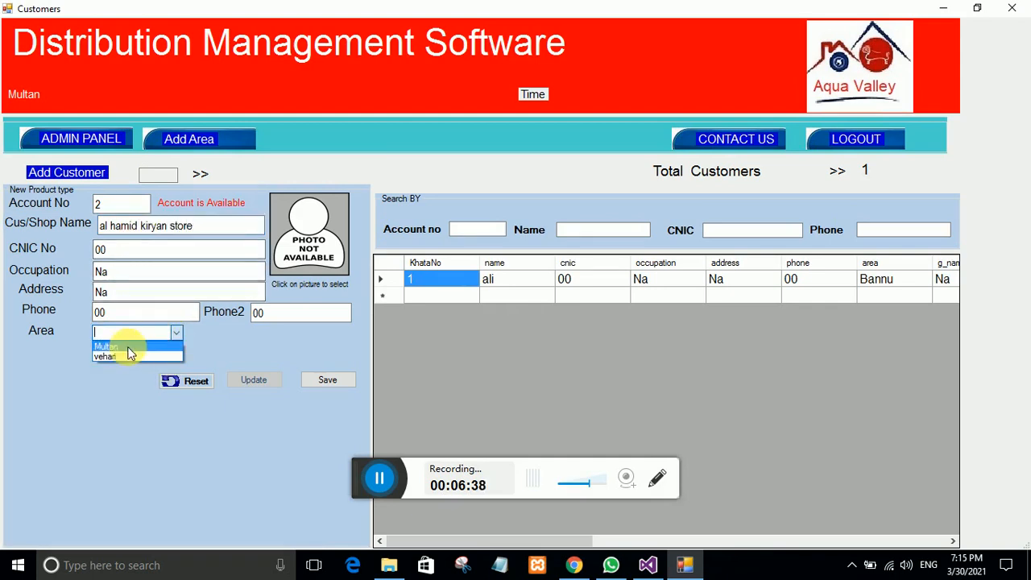
pyautogui.click(128, 342)
pyautogui.click(327, 379)
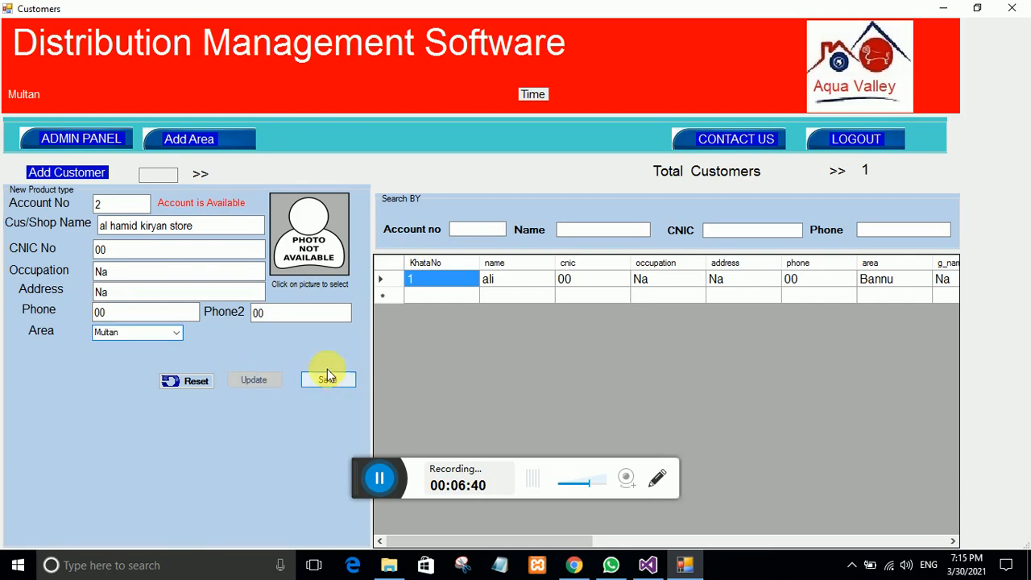
pyautogui.click(603, 333)
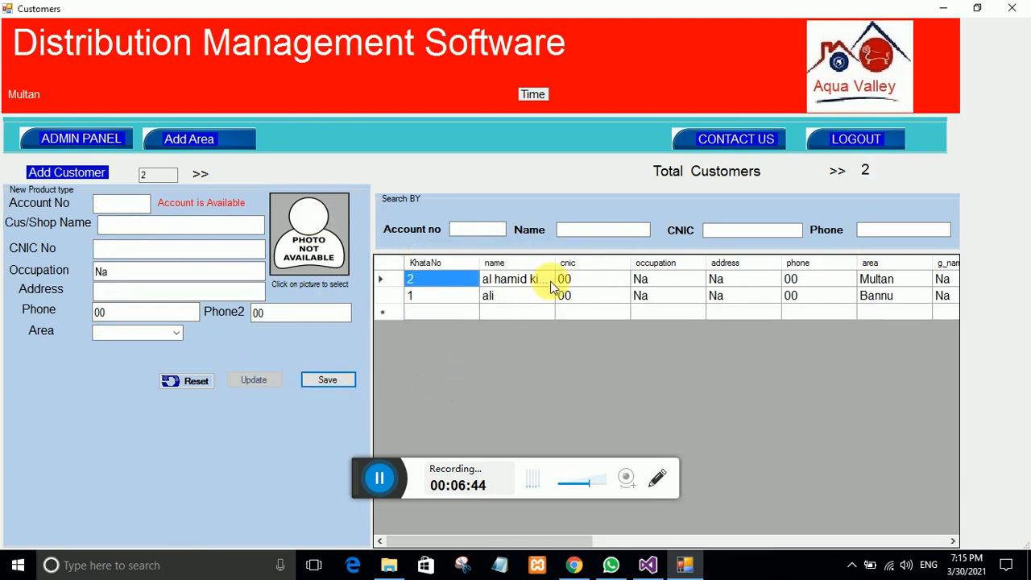
pyautogui.click(60, 134)
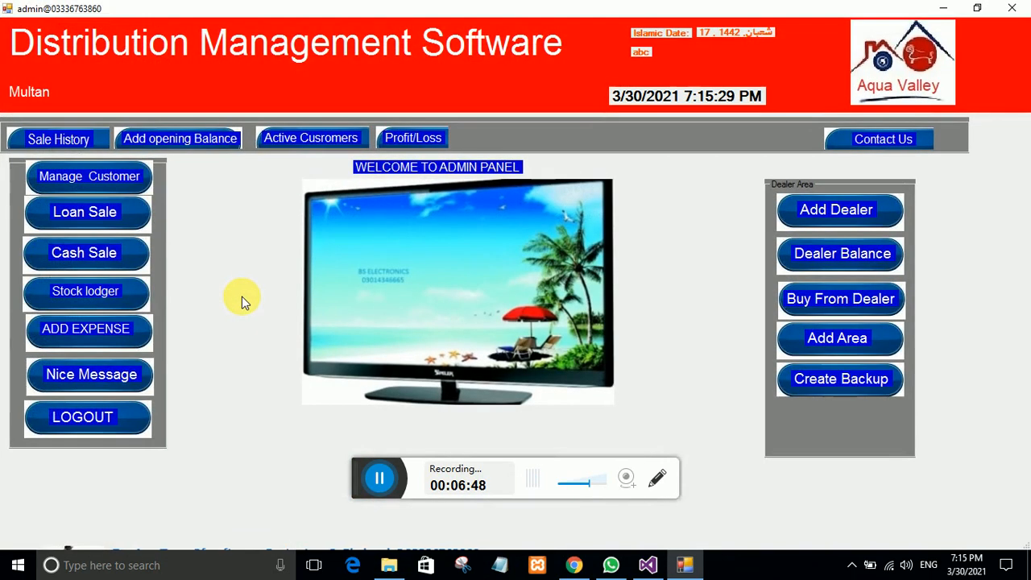
# Step: Leave the cash sale screen, open loan sale instead, and start a product name search
pyautogui.click(83, 259)
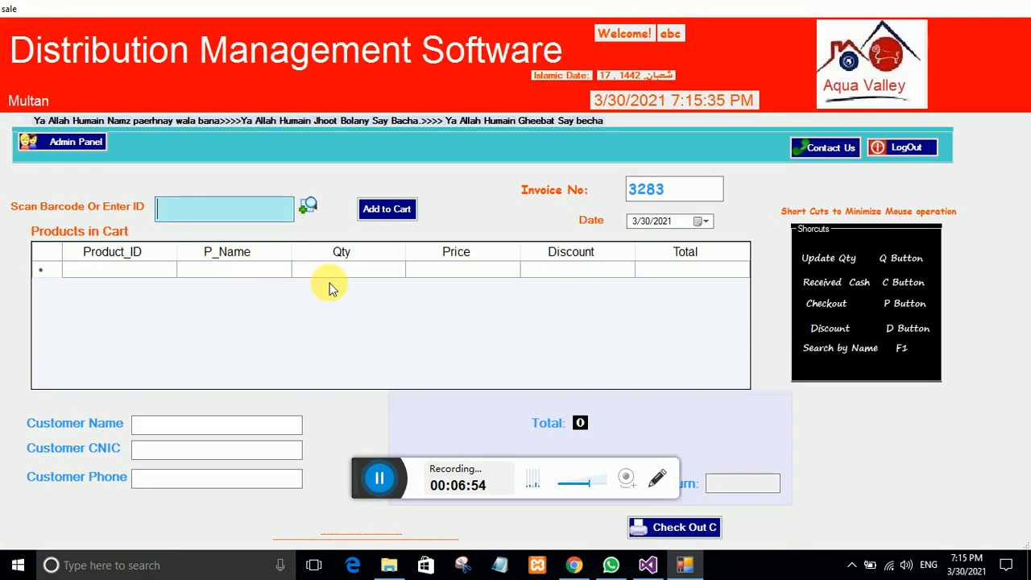
pyautogui.click(92, 142)
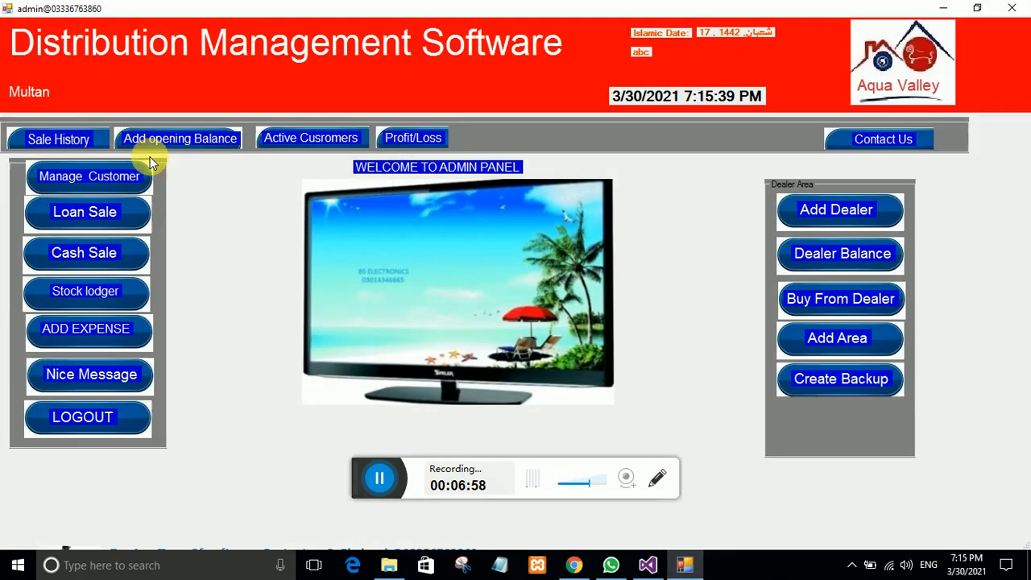
pyautogui.click(77, 211)
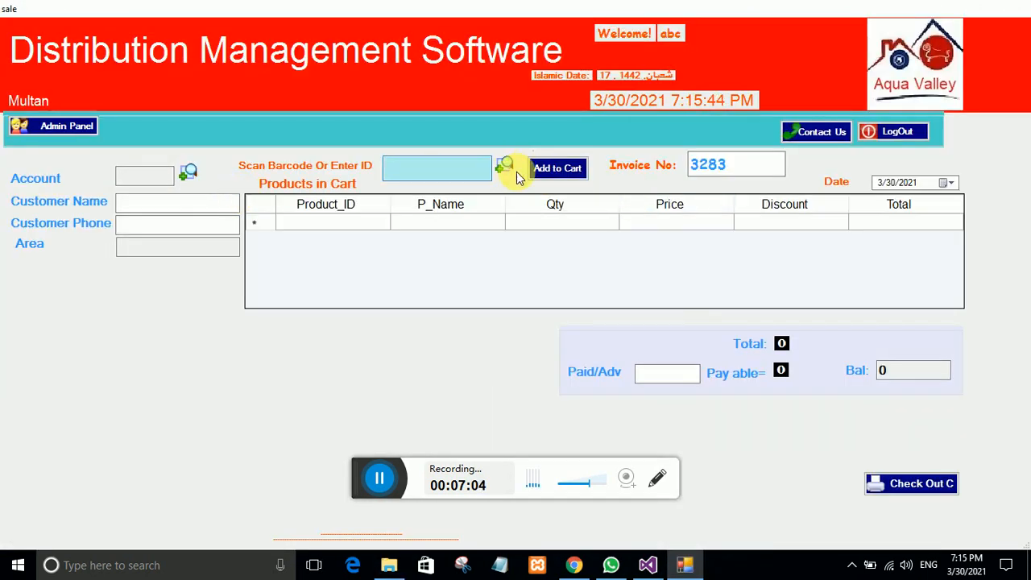
pyautogui.click(503, 165)
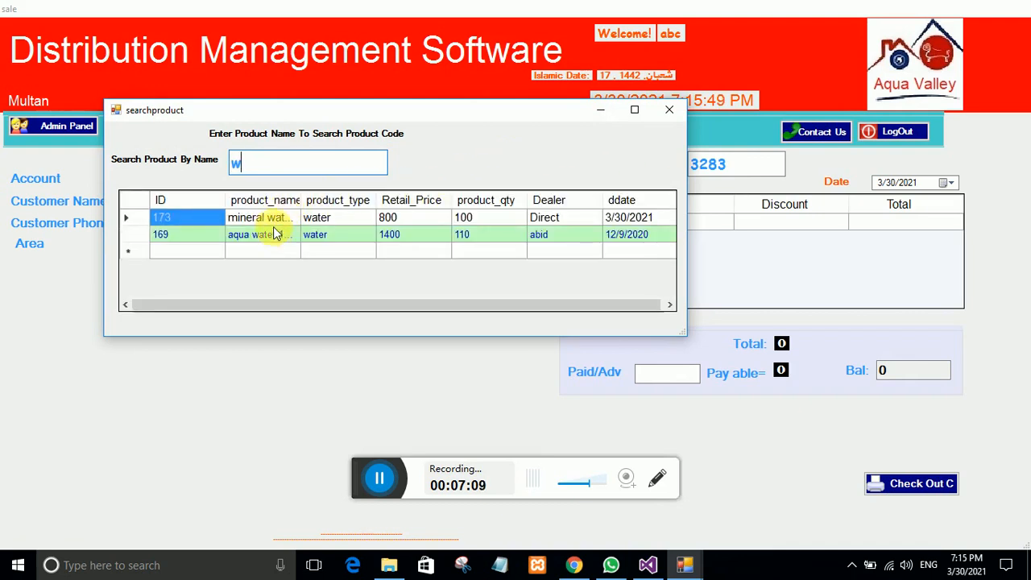
# Step: Add mineral water 10 kg to the cart with quantity 3
pyautogui.doubleClick(271, 223)
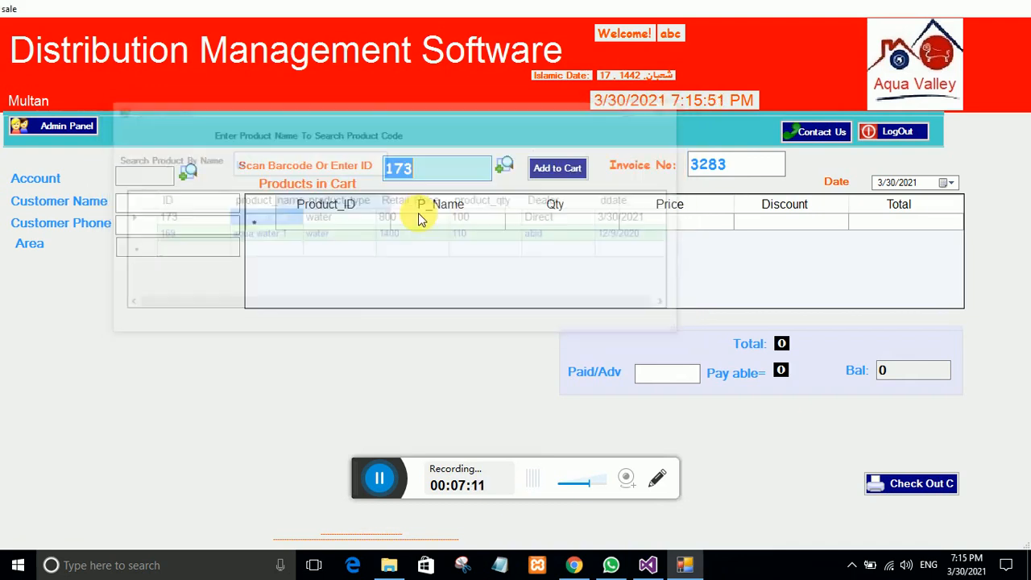
pyautogui.click(533, 170)
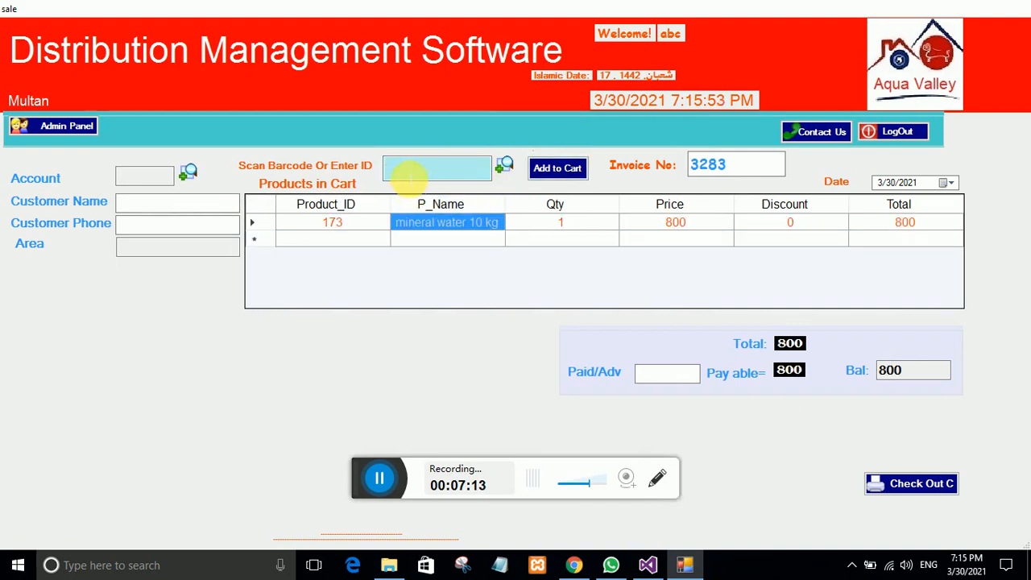
pyautogui.click(562, 226)
pyautogui.write('3')
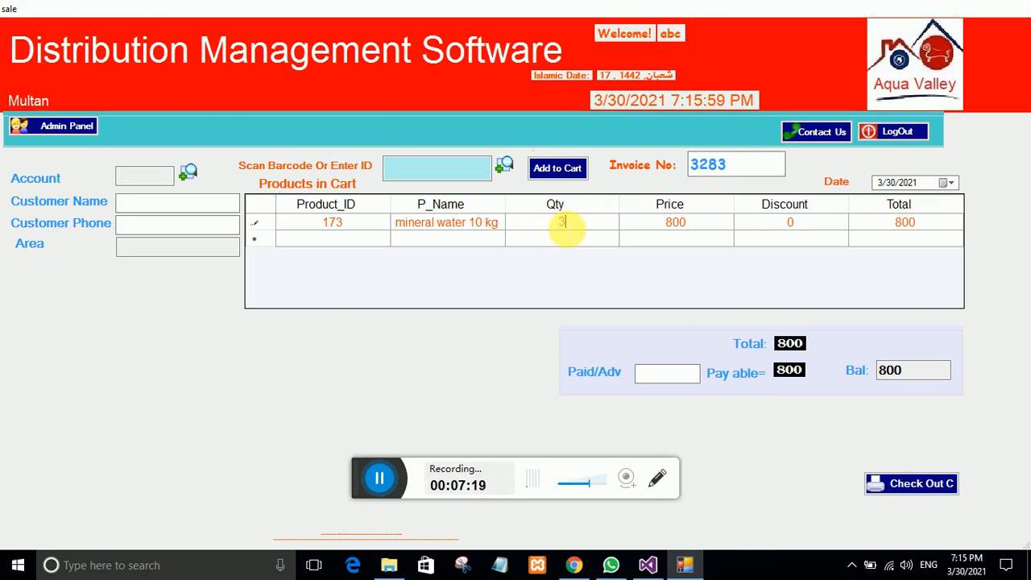
pyautogui.press('Return')
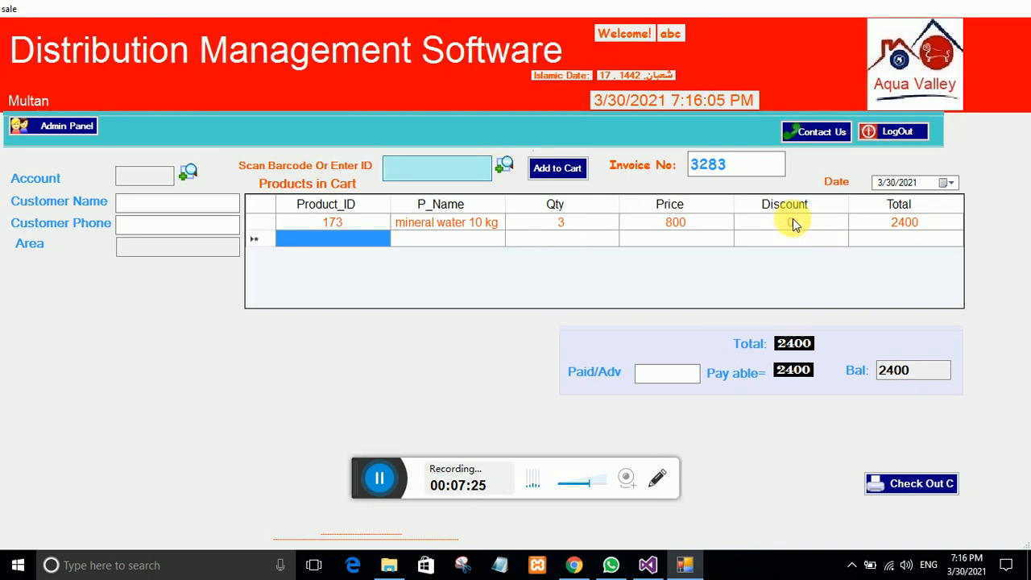
# Step: Add sugar and eggs darjan to the cart, bringing the total to 2820
pyautogui.click(506, 166)
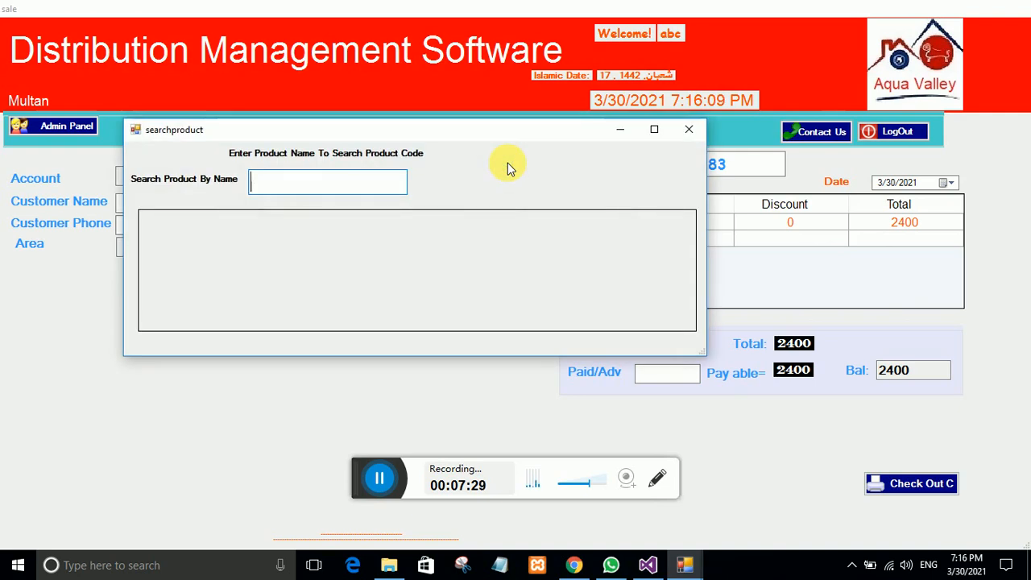
pyautogui.write('s')
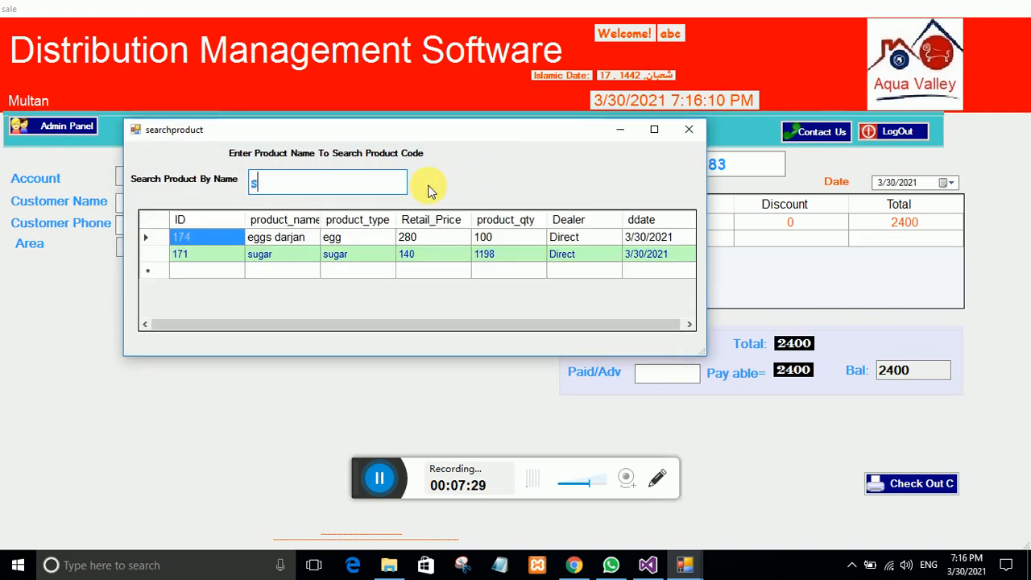
pyautogui.doubleClick(254, 254)
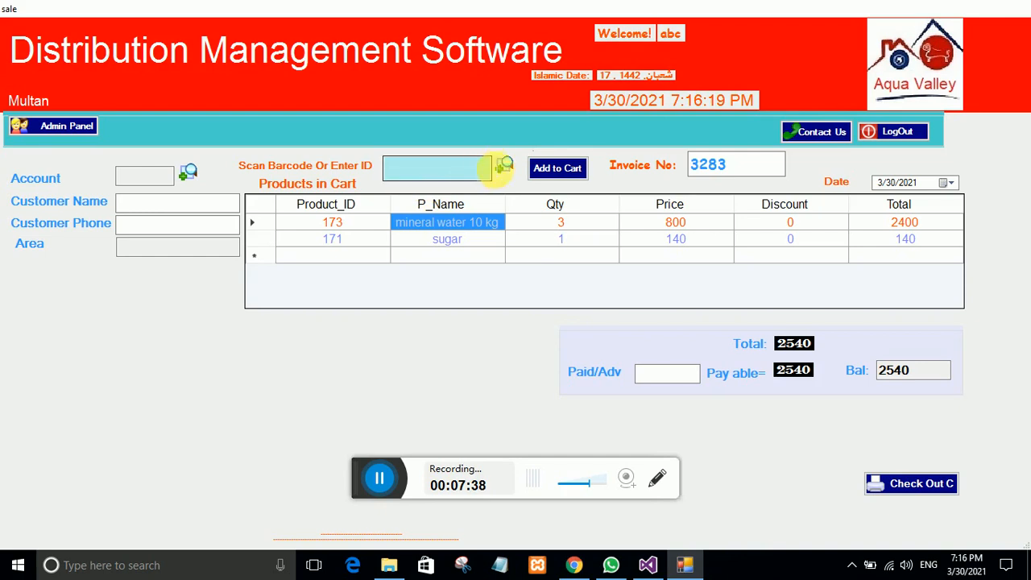
pyautogui.click(503, 166)
pyautogui.write('e')
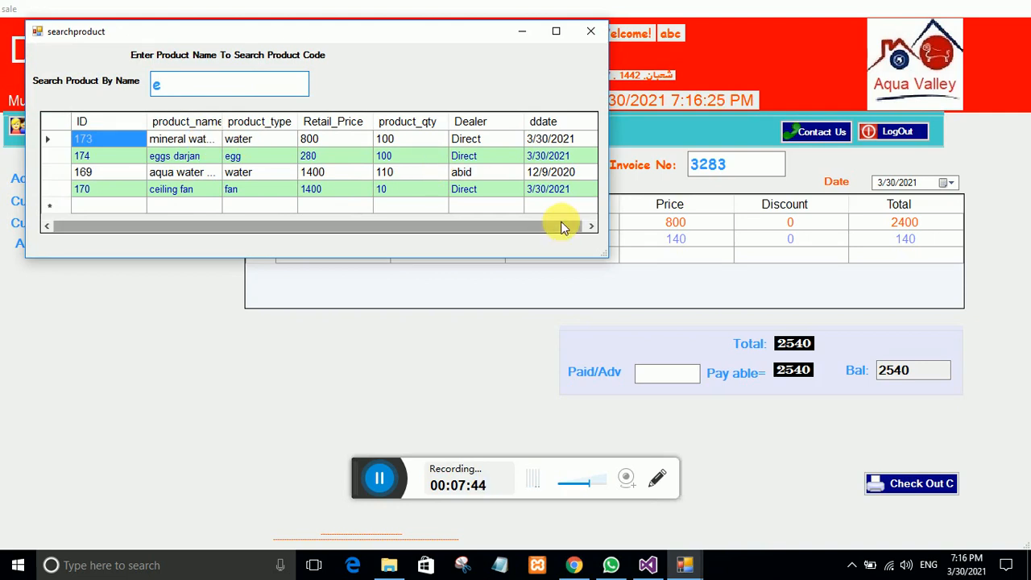
pyautogui.doubleClick(171, 158)
pyautogui.click(556, 167)
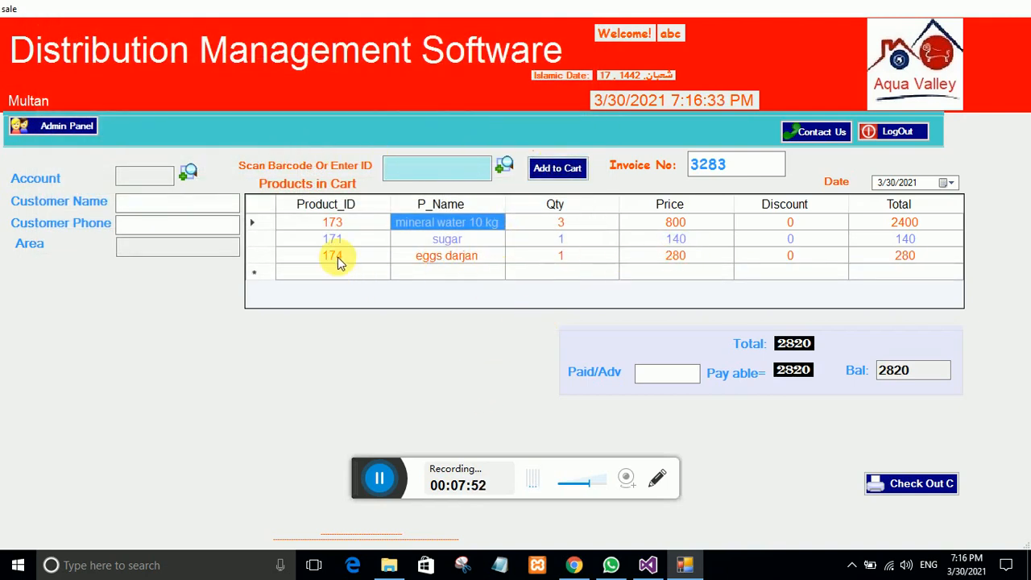
# Step: Assign the Multan store customer with 0 paid, check out invoice 3283, and accept printing a receipt
pyautogui.click(187, 175)
pyautogui.write('a')
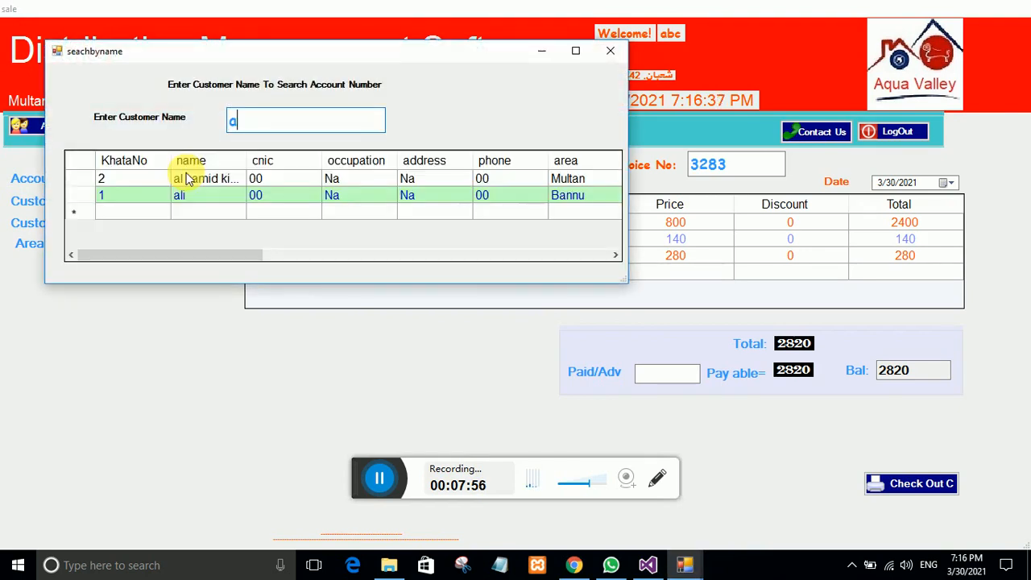
pyautogui.doubleClick(189, 183)
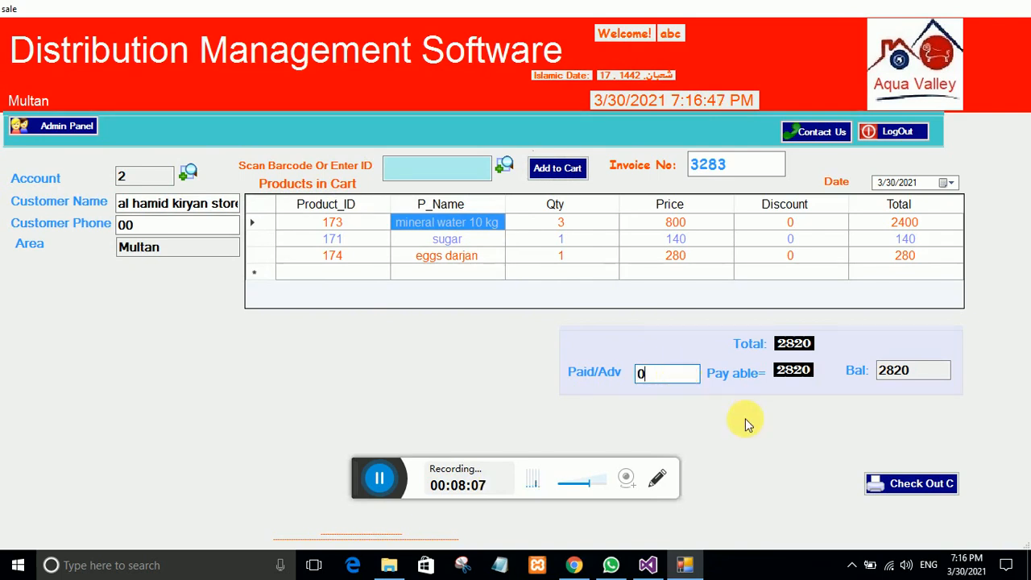
pyautogui.click(899, 485)
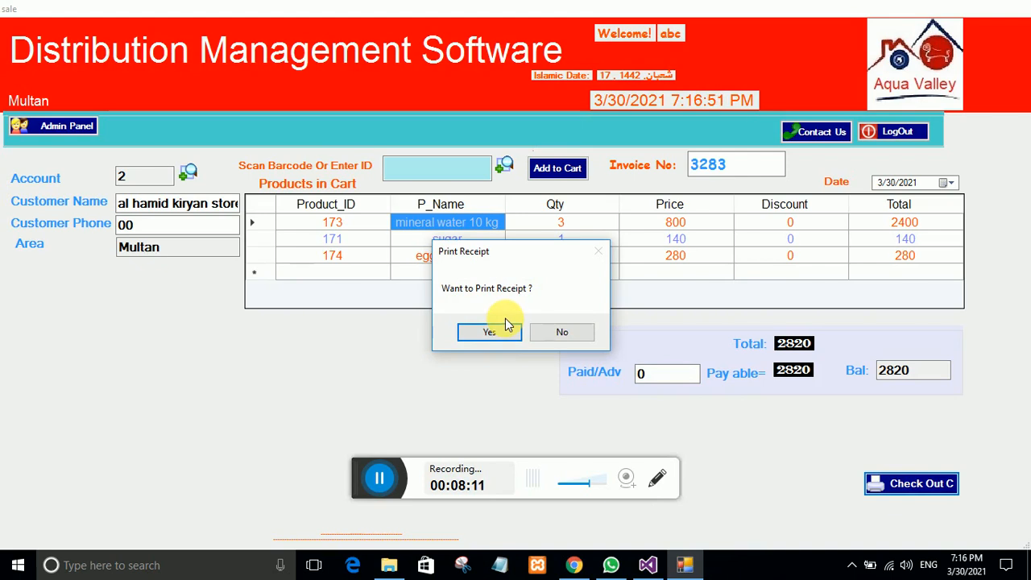
pyautogui.click(503, 331)
pyautogui.click(462, 339)
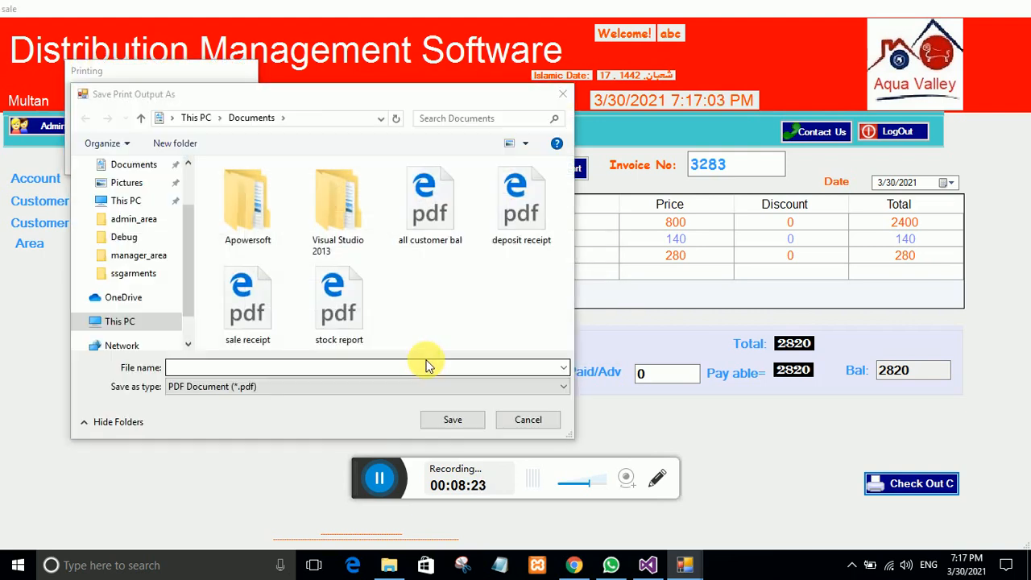
# Step: Save the receipt PDF as 'sale receipt alhamid'
pyautogui.click(306, 368)
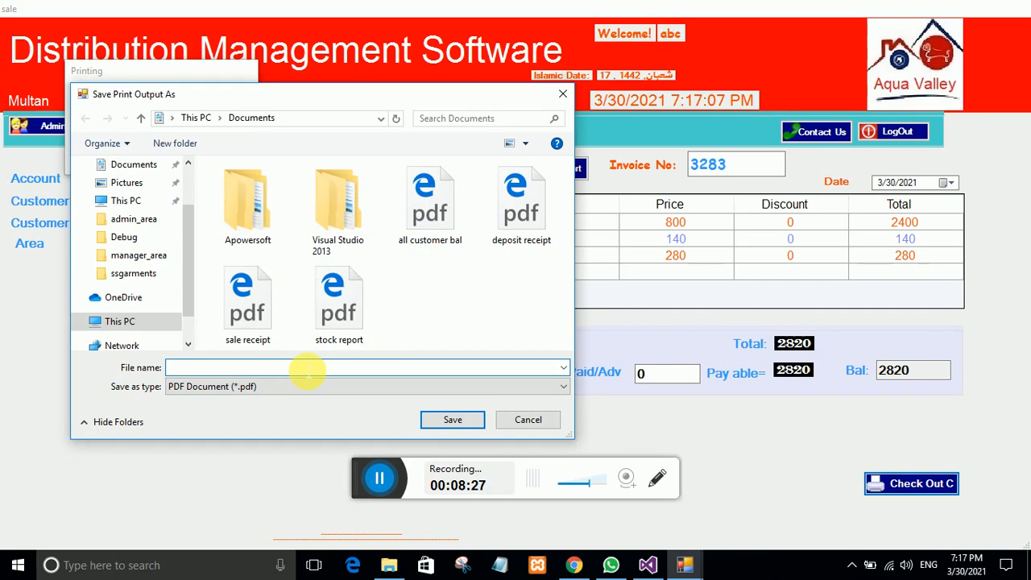
pyautogui.write('sale recei')
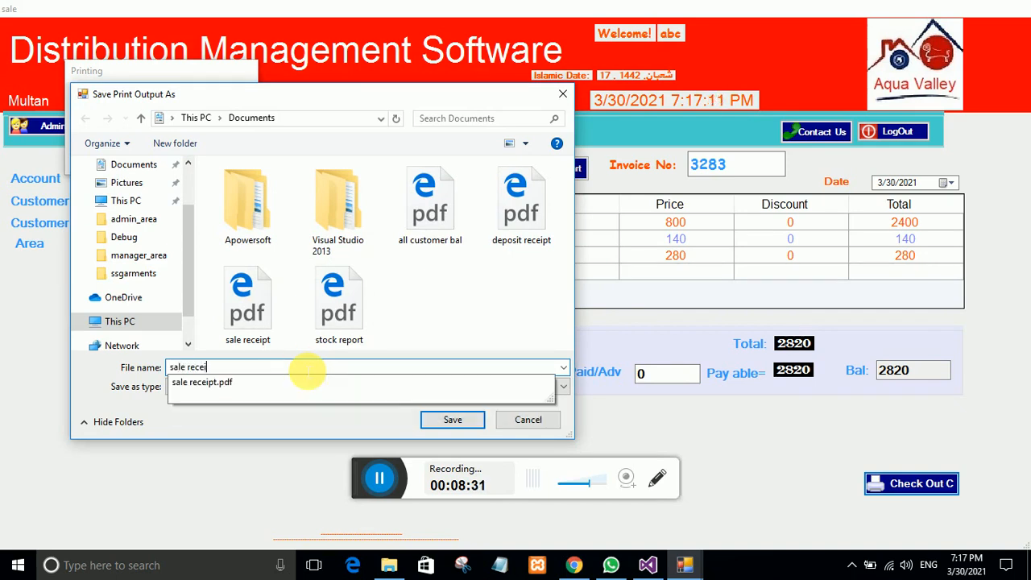
pyautogui.write('pt alham')
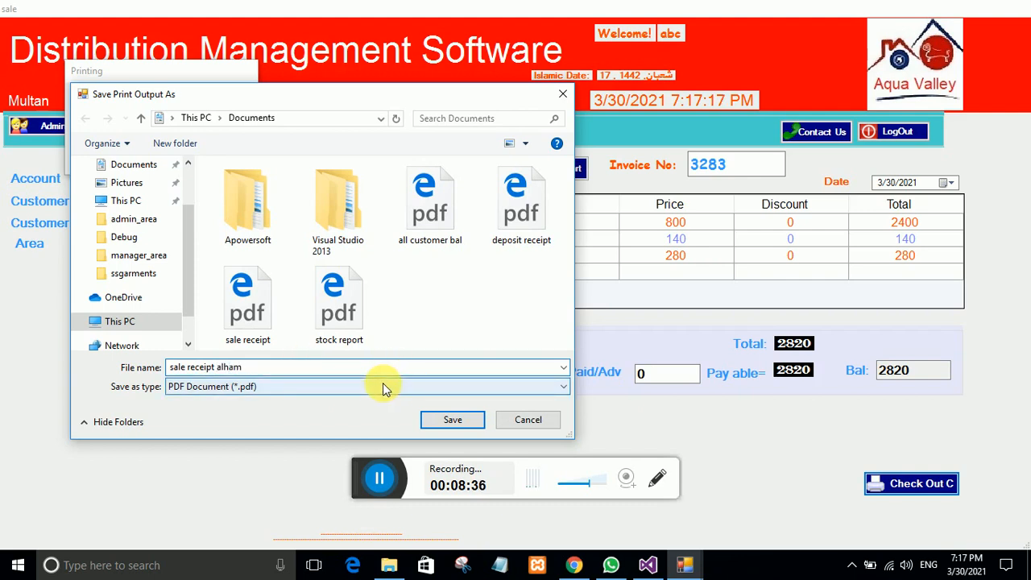
pyautogui.write('id')
pyautogui.click(444, 418)
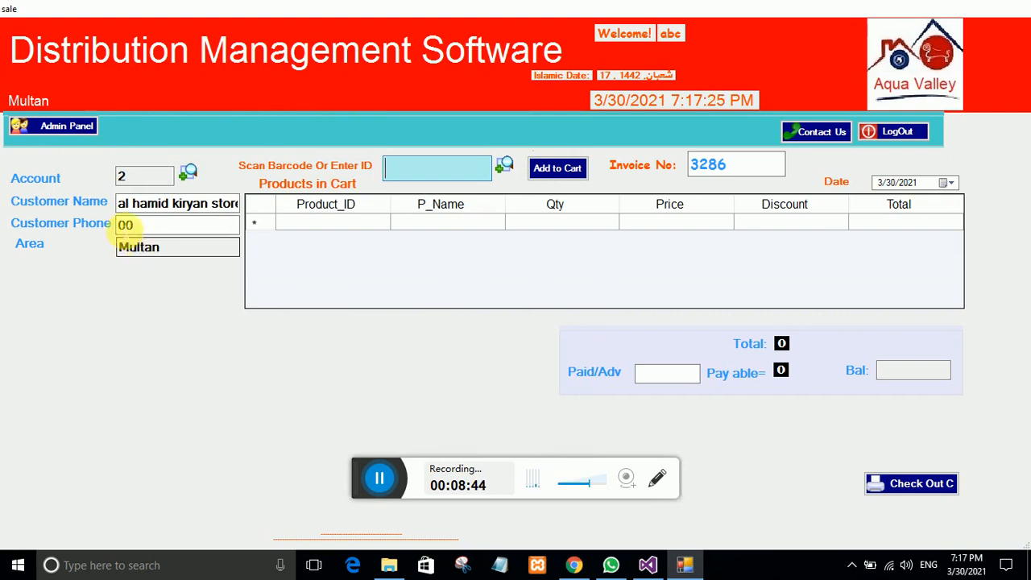
# Step: Open 'sale receipt alhamid' in Edge, check total 2820, deposit 0, balance 2820, then close it
pyautogui.click(389, 565)
pyautogui.doubleClick(739, 208)
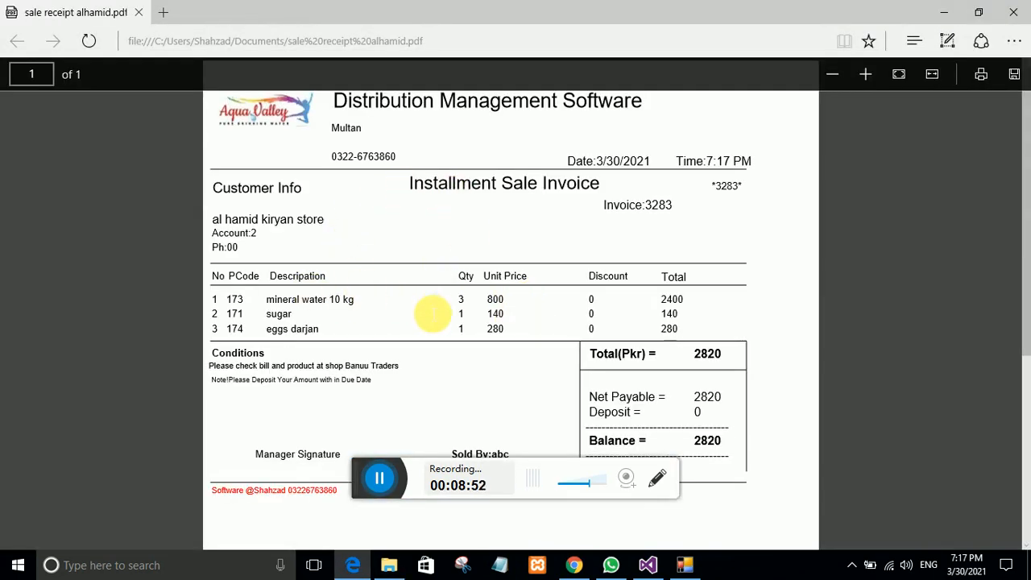
pyautogui.doubleClick(707, 396)
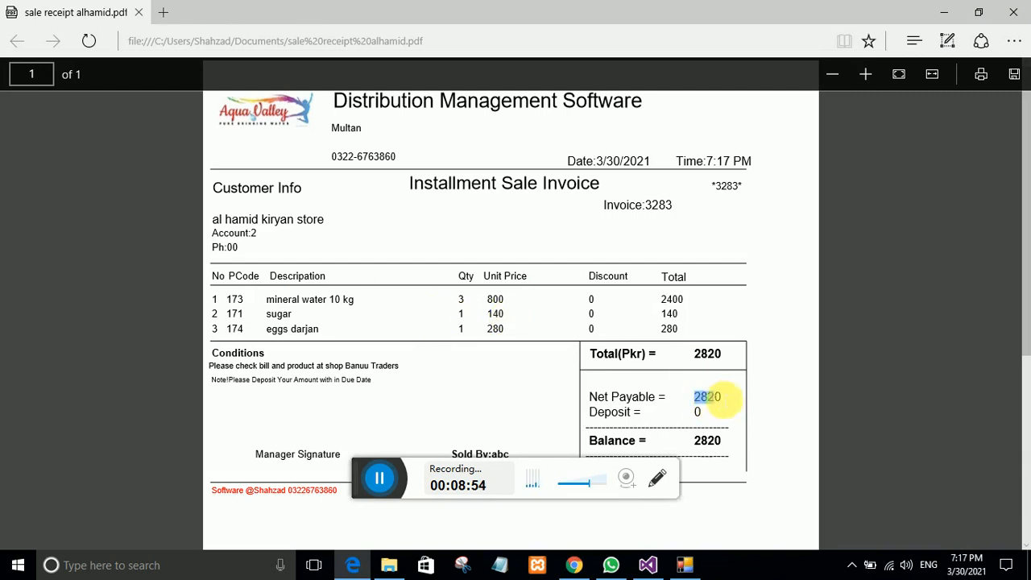
pyautogui.doubleClick(697, 410)
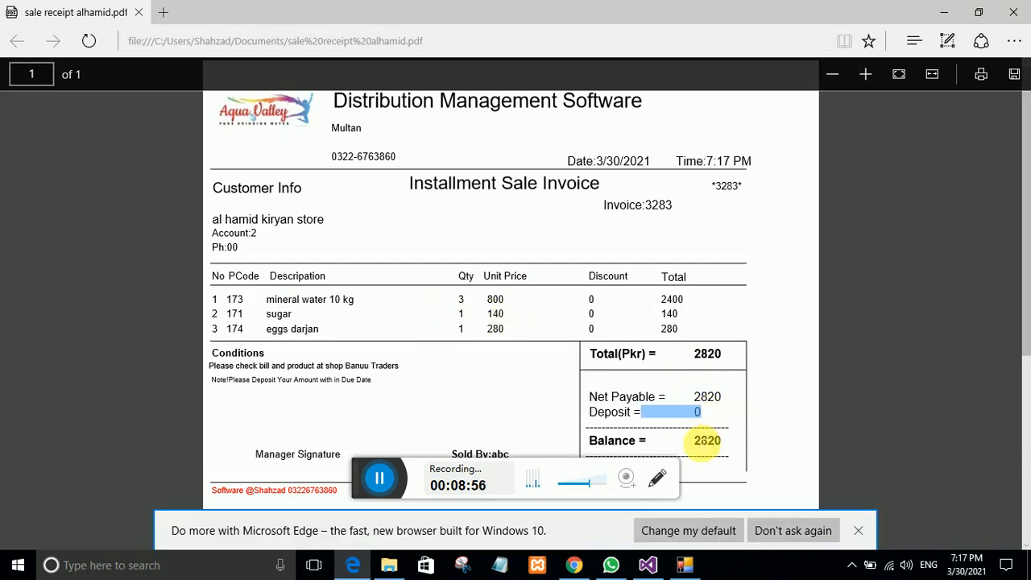
pyautogui.doubleClick(707, 440)
pyautogui.moveTo(336, 453); pyautogui.dragTo(255, 454)
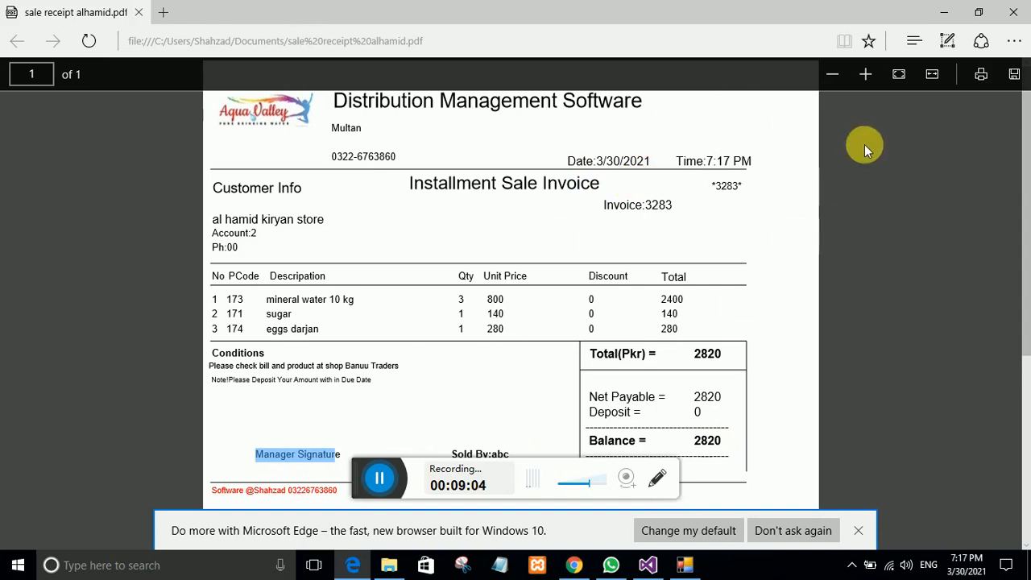
pyautogui.click(1016, 15)
# Step: Put away Explorer, exit the admin panel, and open the installment view listing 8107 total receivable
pyautogui.click(943, 12)
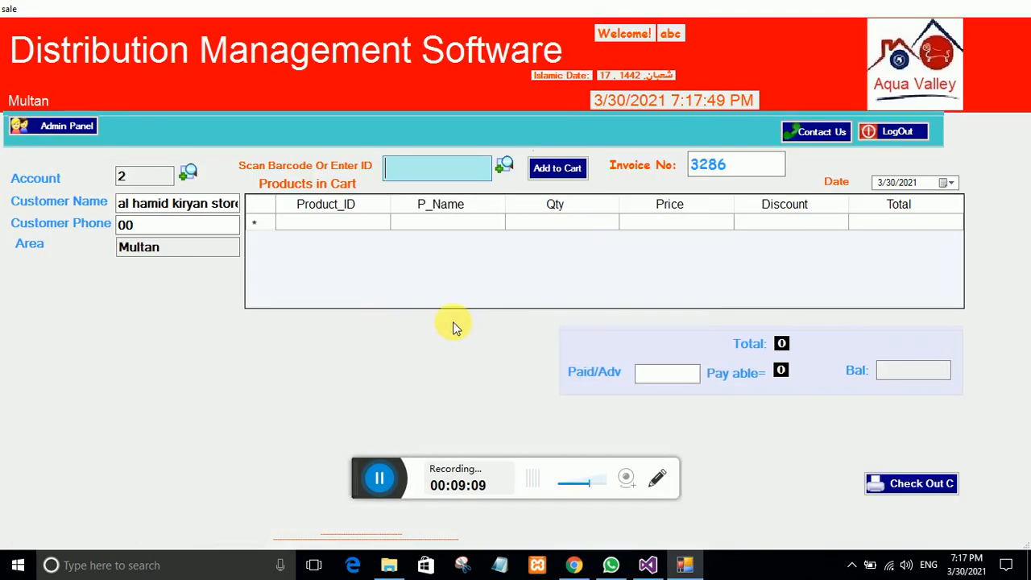
pyautogui.click(32, 130)
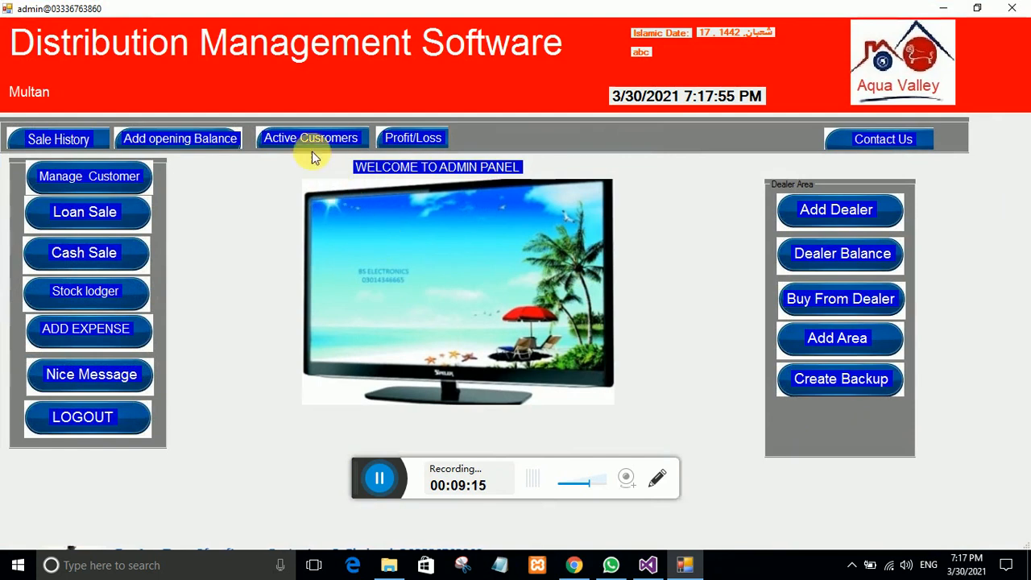
pyautogui.click(308, 138)
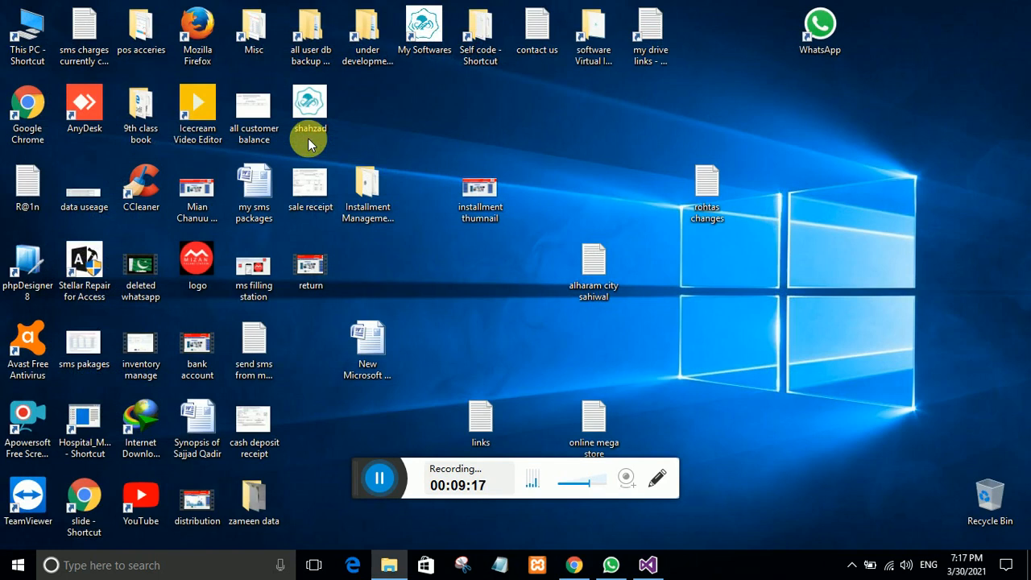
pyautogui.doubleClick(483, 415)
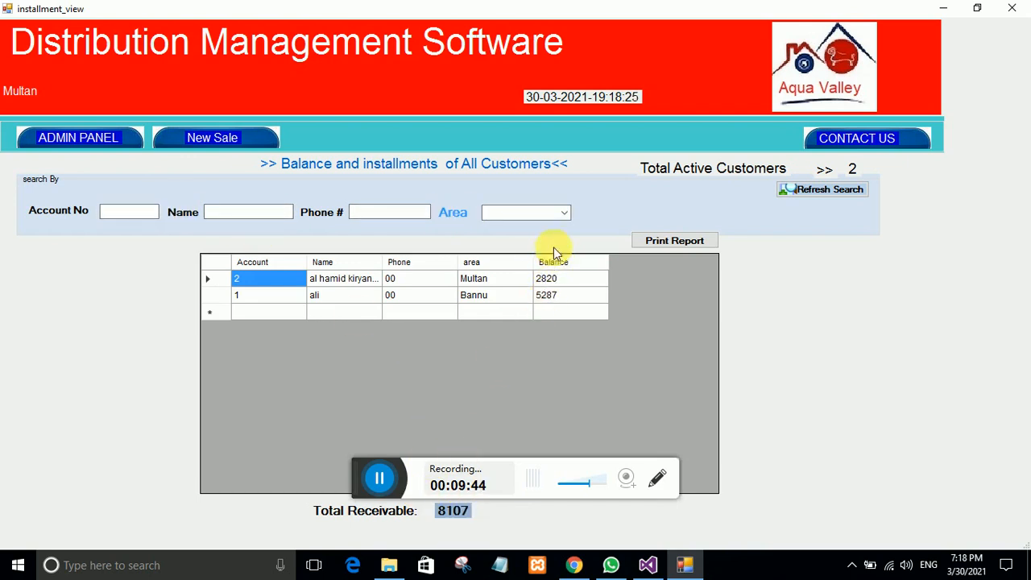
# Step: Filter the customer list by area, switching Multan, vehari, then back to Multan
pyautogui.click(563, 213)
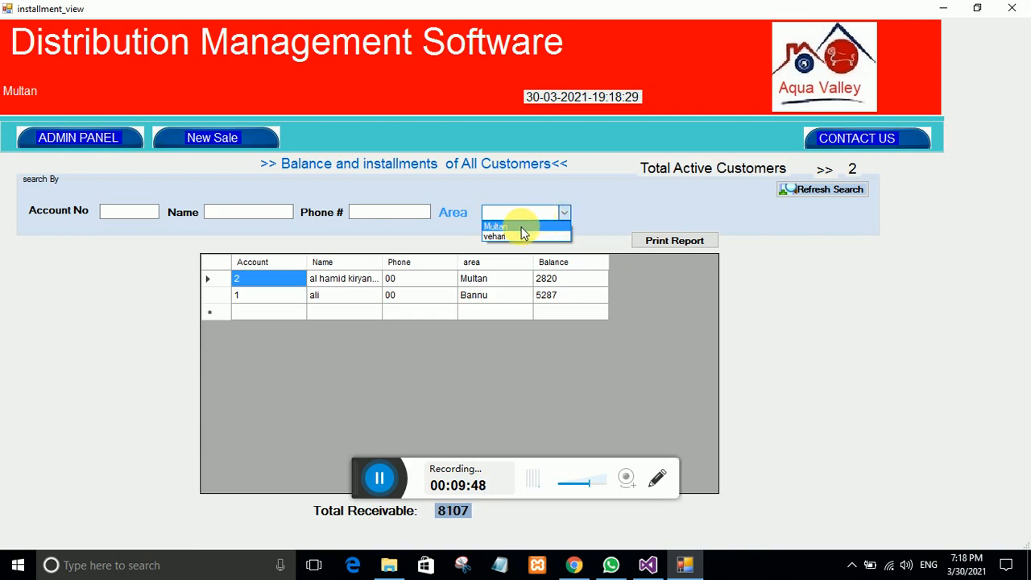
pyautogui.click(521, 228)
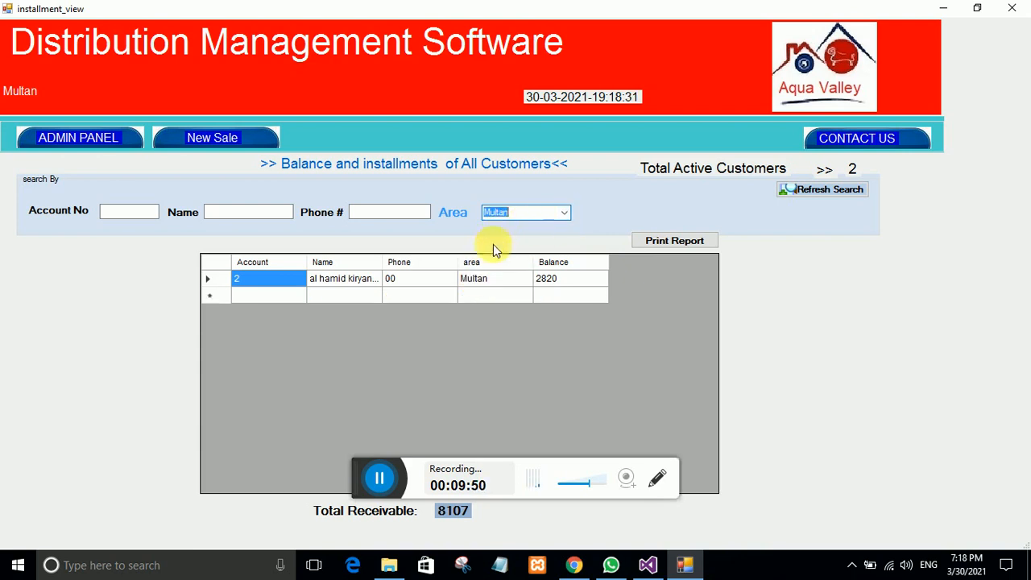
pyautogui.click(561, 215)
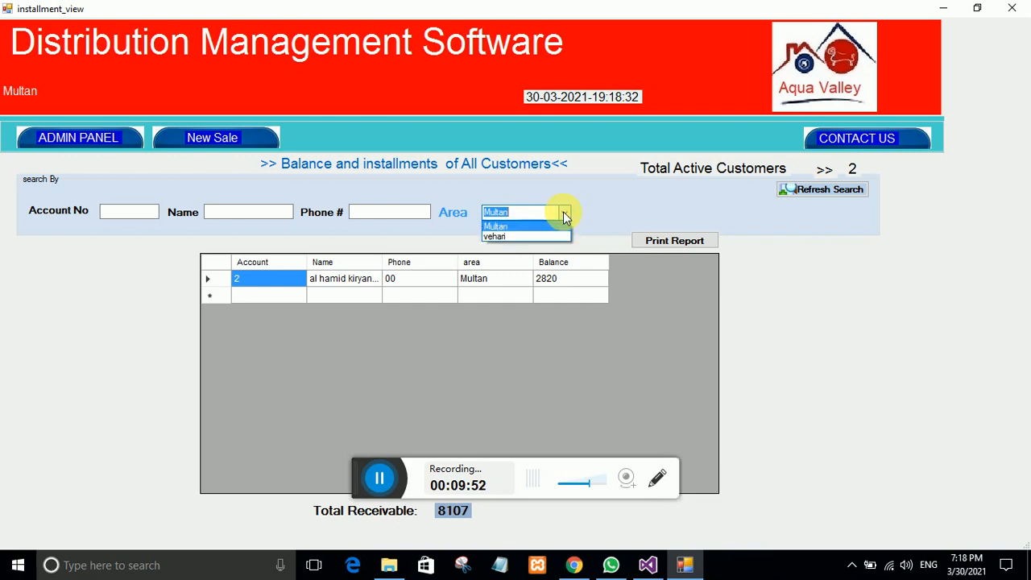
pyautogui.click(508, 235)
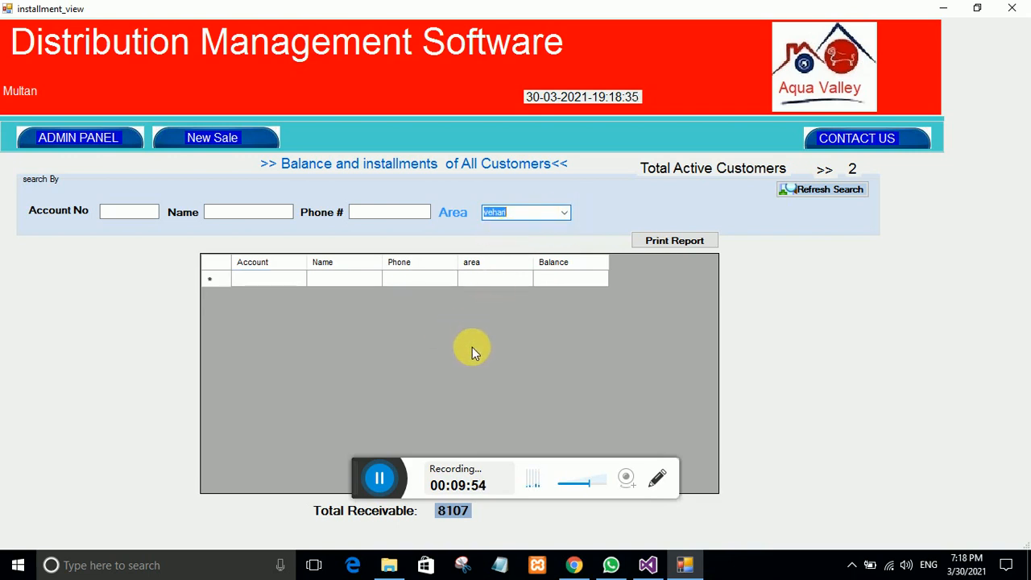
pyautogui.click(563, 213)
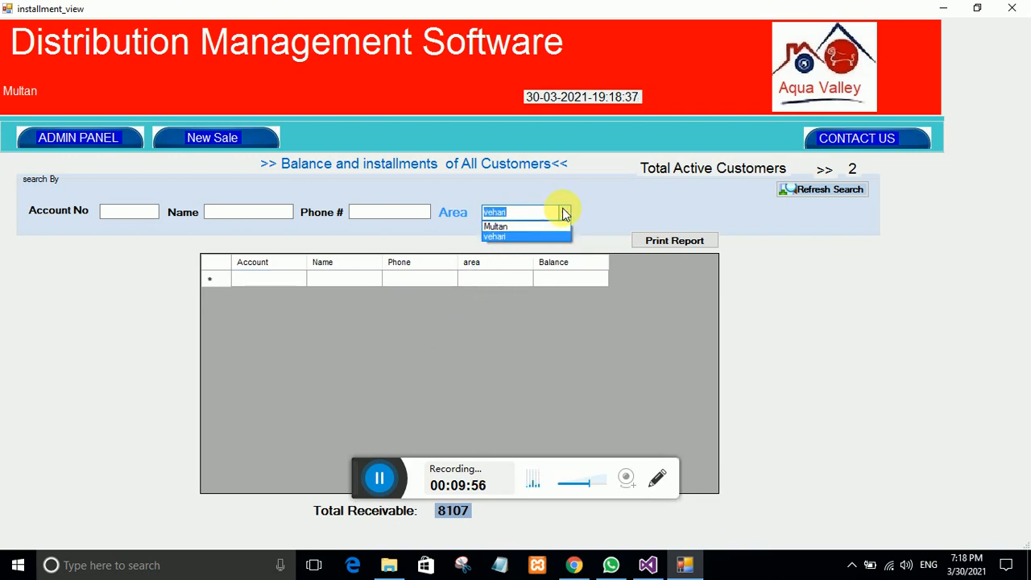
pyautogui.click(524, 228)
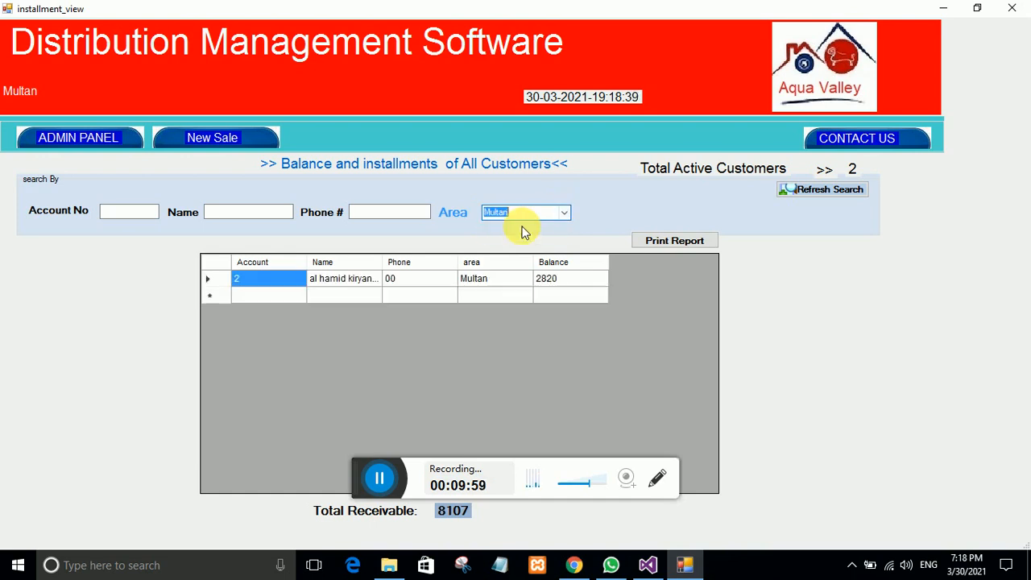
# Step: From the admin panel's active customers list, open the Multan store customer's account
pyautogui.click(90, 137)
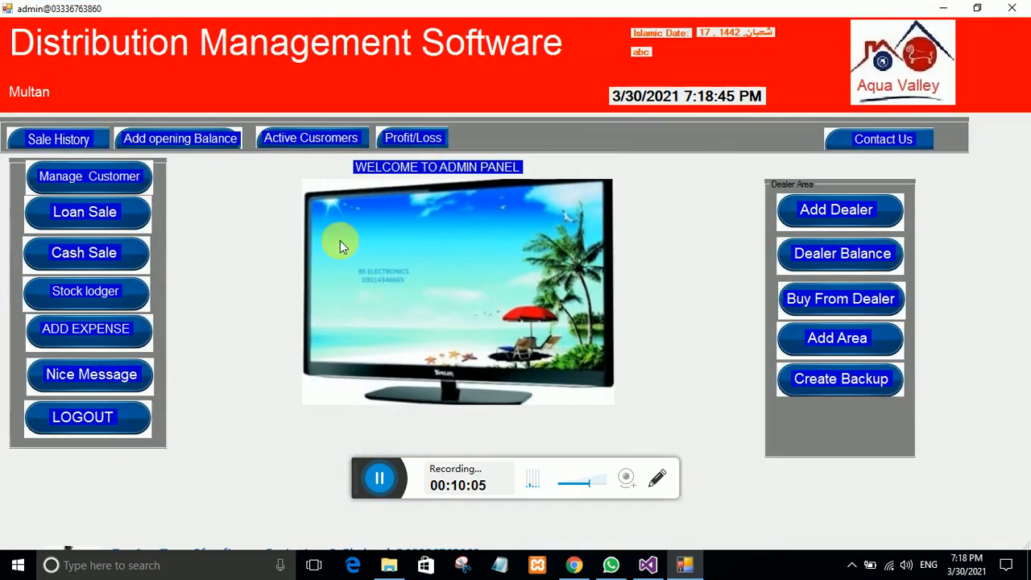
pyautogui.click(308, 138)
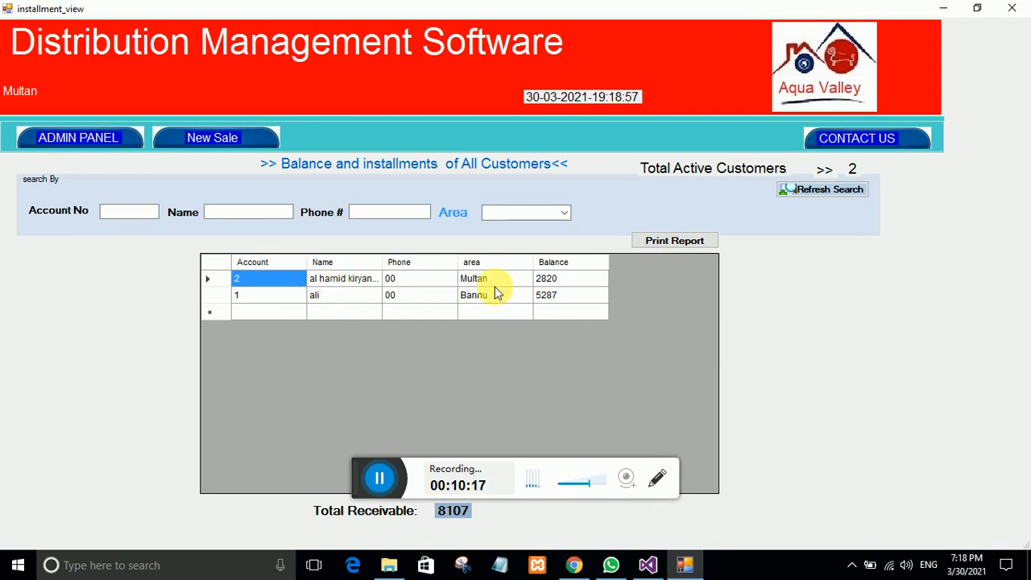
pyautogui.click(354, 279)
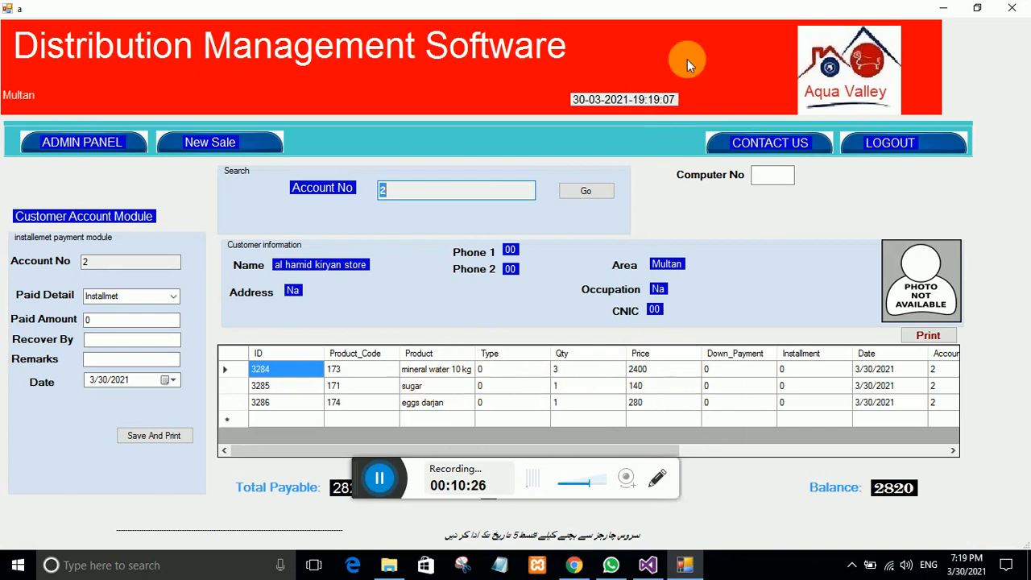
# Step: Enter a 1500 installment payment with the collector's name and remark 'ok', then Save And Print
pyautogui.doubleClick(678, 19)
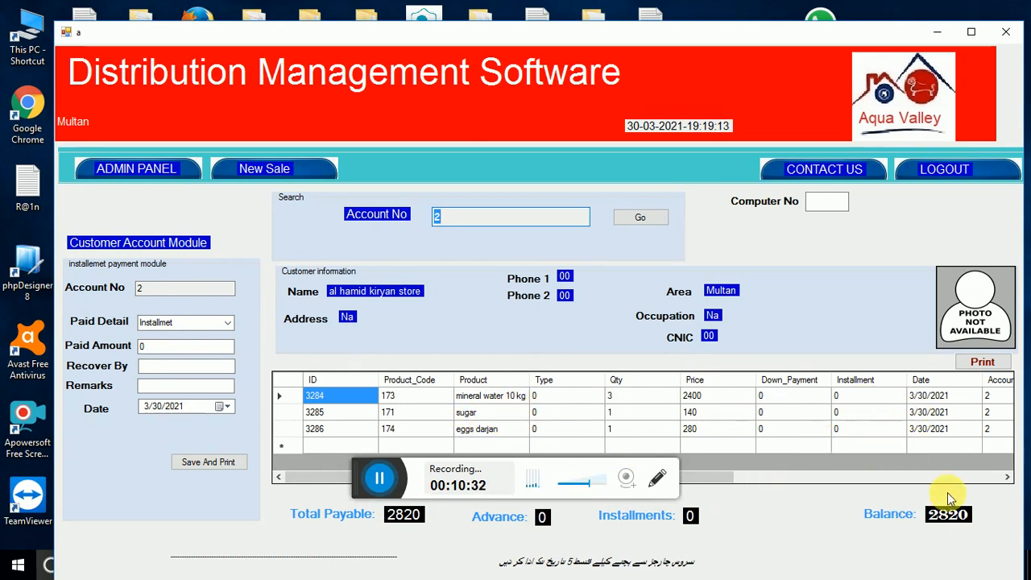
pyautogui.doubleClick(161, 349)
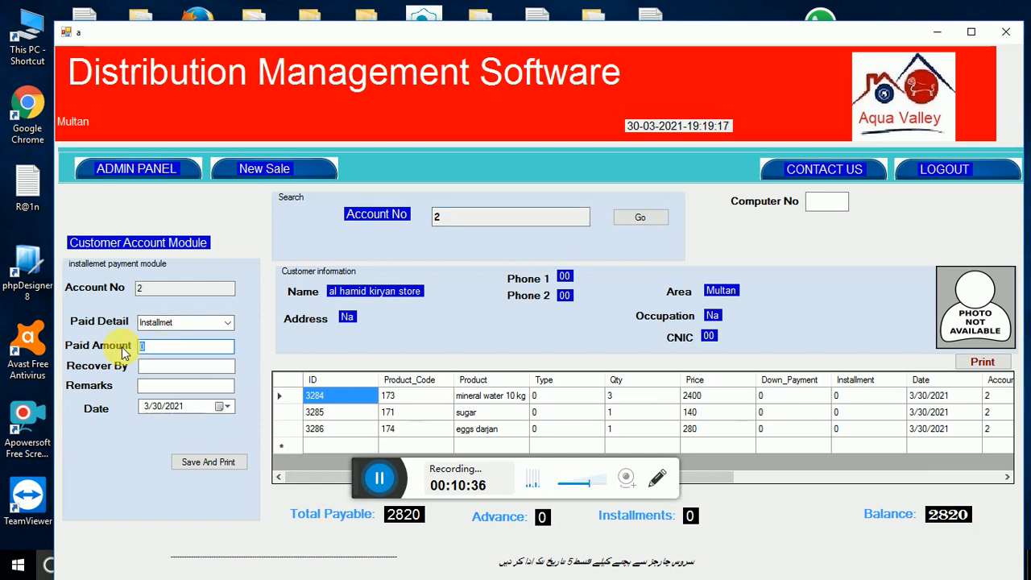
pyautogui.write('1500')
pyautogui.click(161, 368)
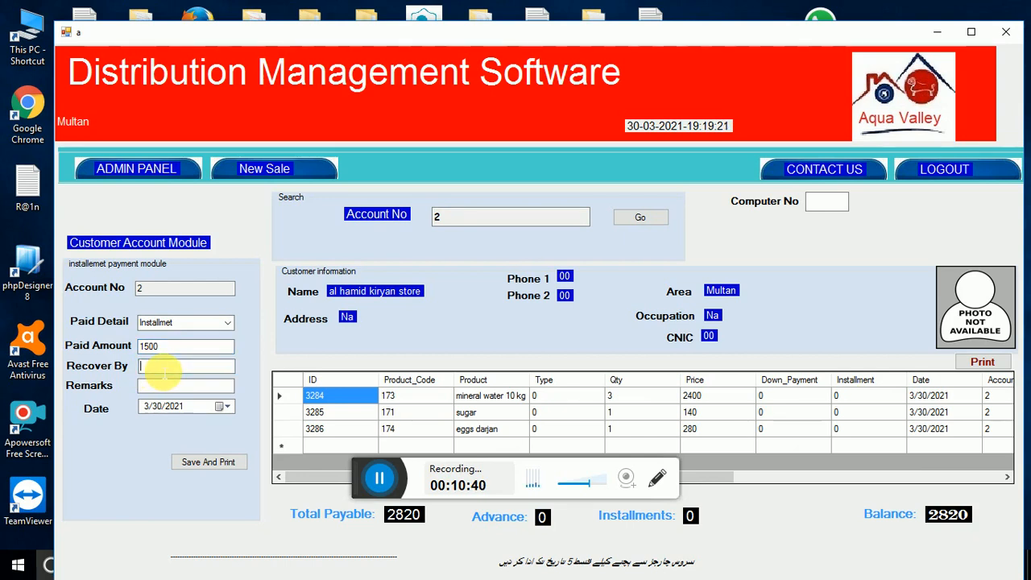
pyautogui.write('shahzad')
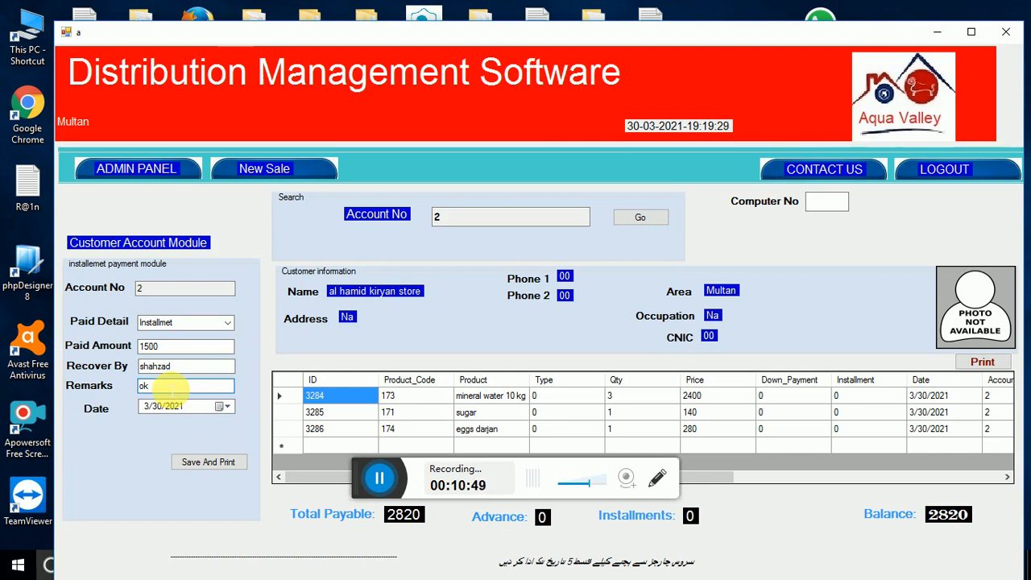
pyautogui.click(197, 460)
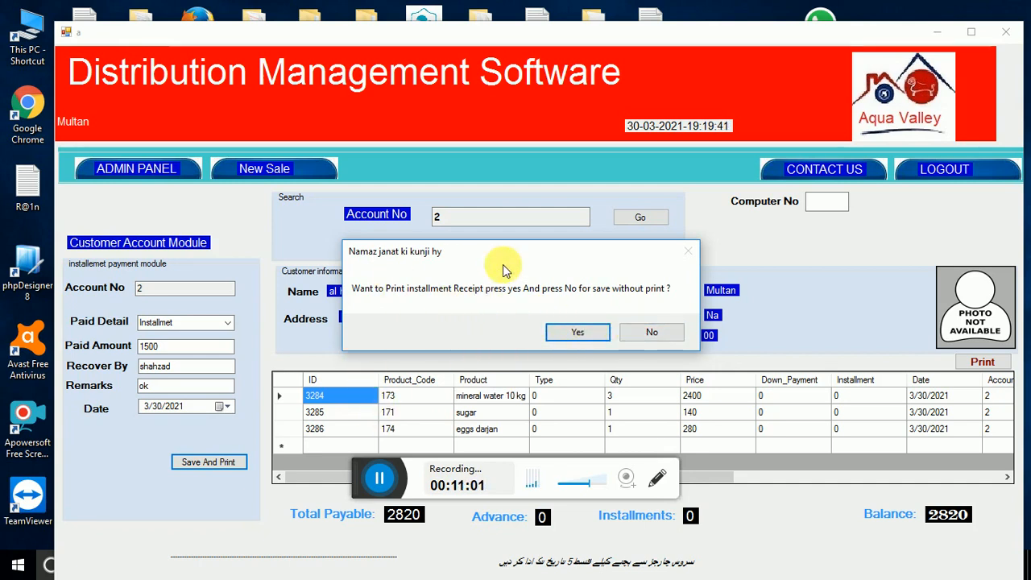
# Step: Save the 1500 installment without a receipt, leaving account 2 at 1320, and close the account window
pyautogui.click(633, 336)
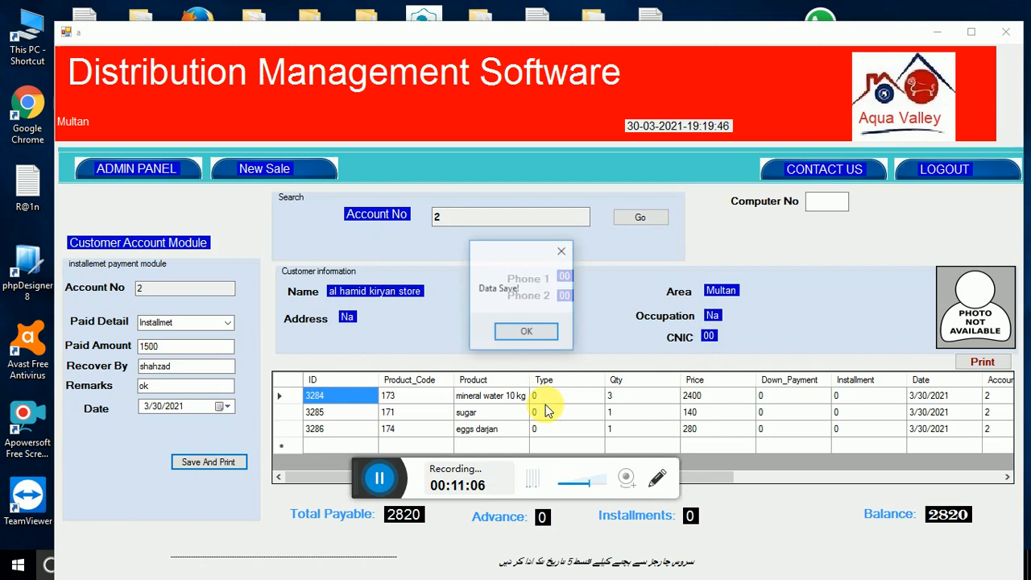
pyautogui.click(531, 336)
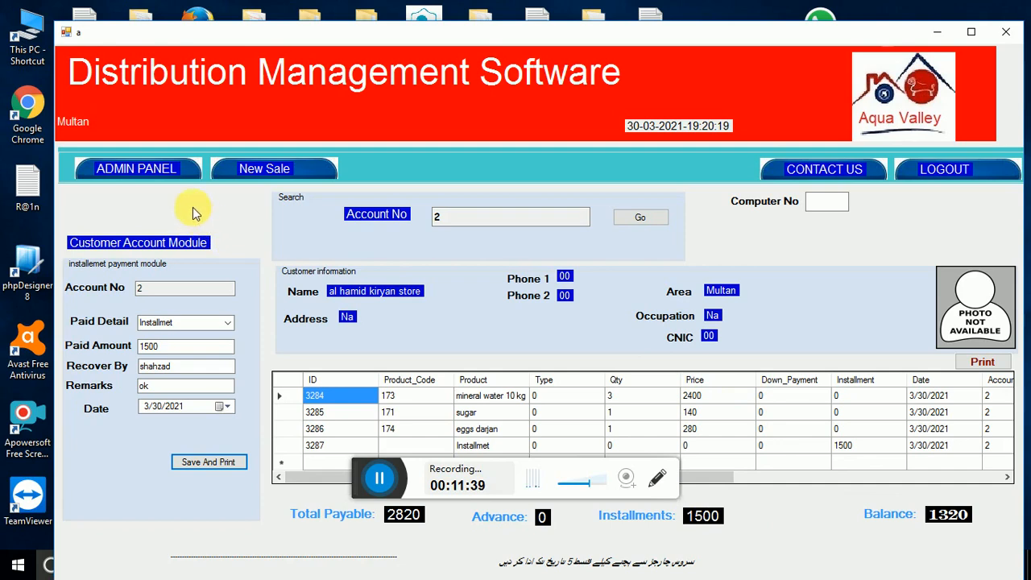
pyautogui.click(153, 171)
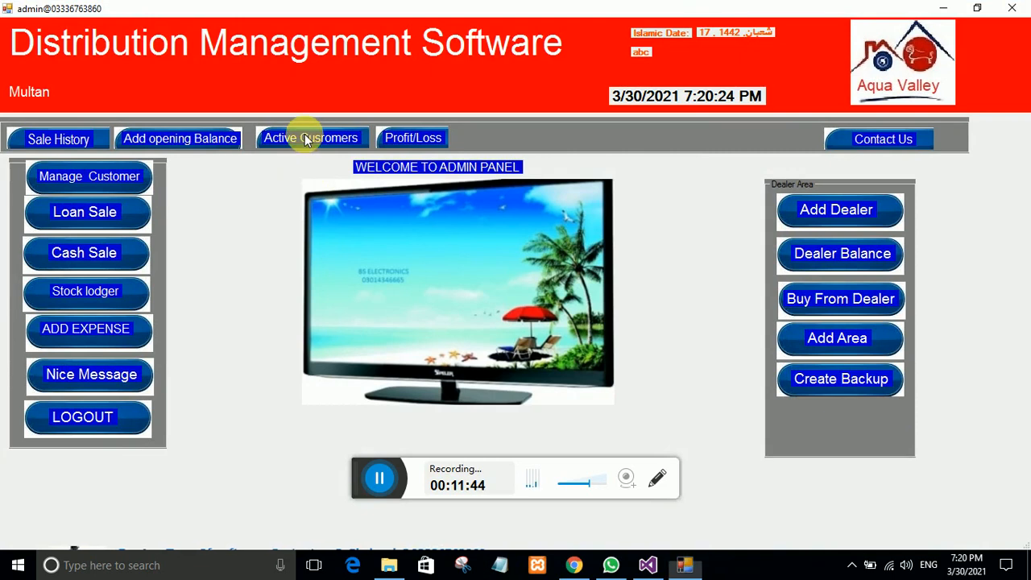
# Step: Check Active Customers, where account 2 owes 1320, then go to Profit/Loss via the Admin Panel
pyautogui.click(307, 139)
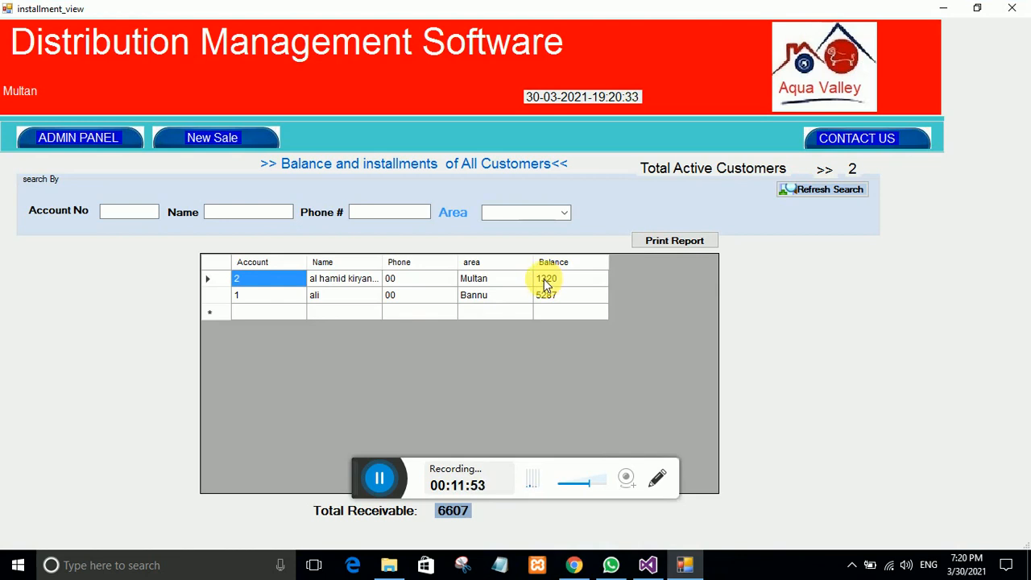
pyautogui.click(73, 140)
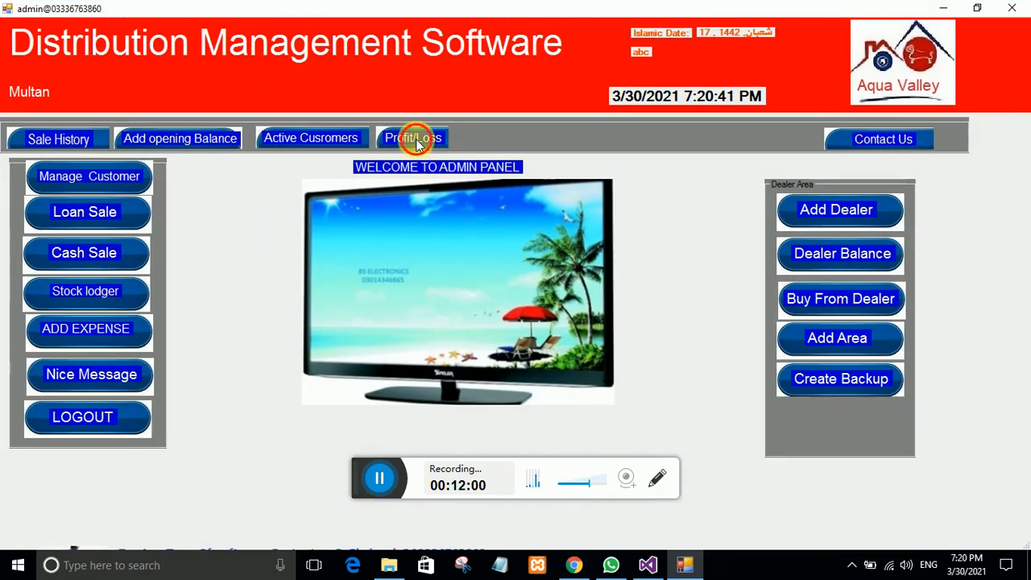
pyautogui.click(414, 139)
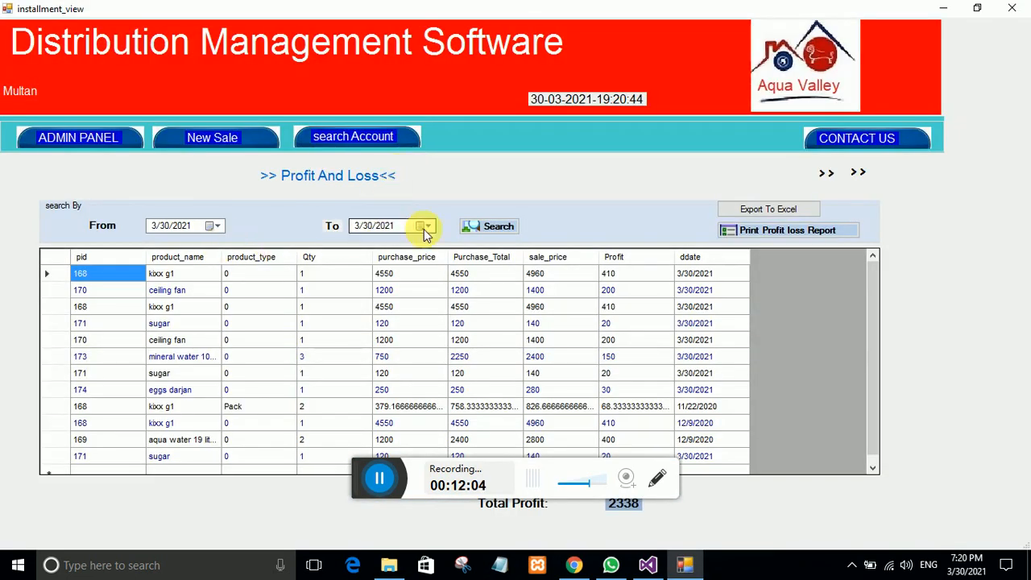
# Step: Run the 3/30/2021 profit and loss search showing 1460 profit, then close the report
pyautogui.click(473, 226)
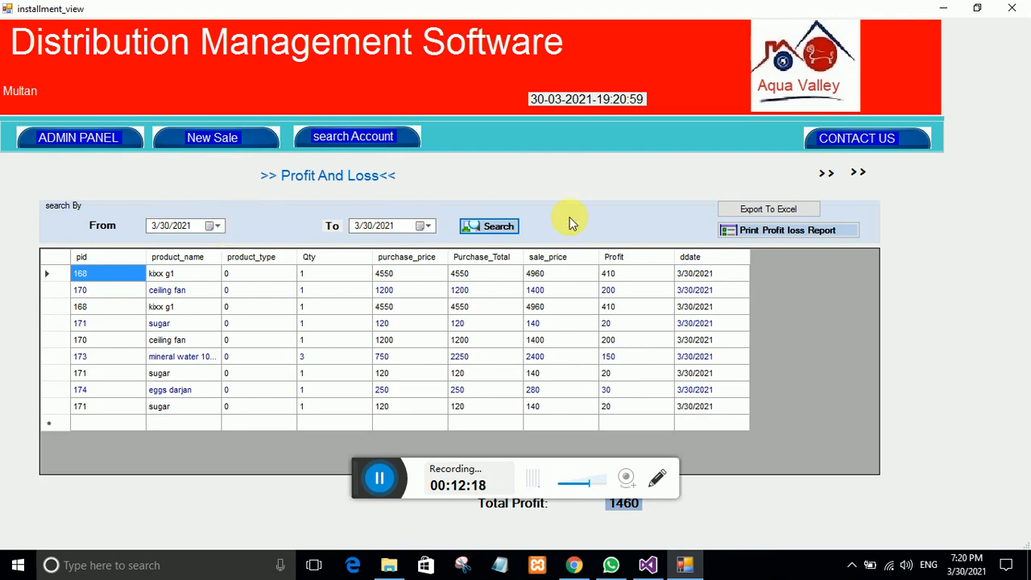
pyautogui.click(77, 135)
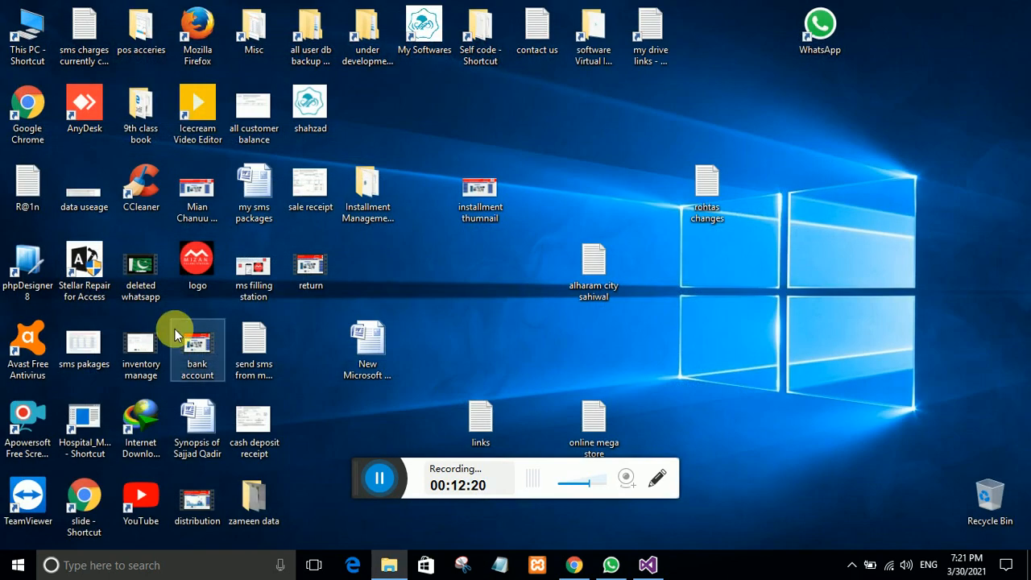
# Step: Launch the software and search the 3/30/2021 sales history for All sale types
pyautogui.doubleClick(196, 364)
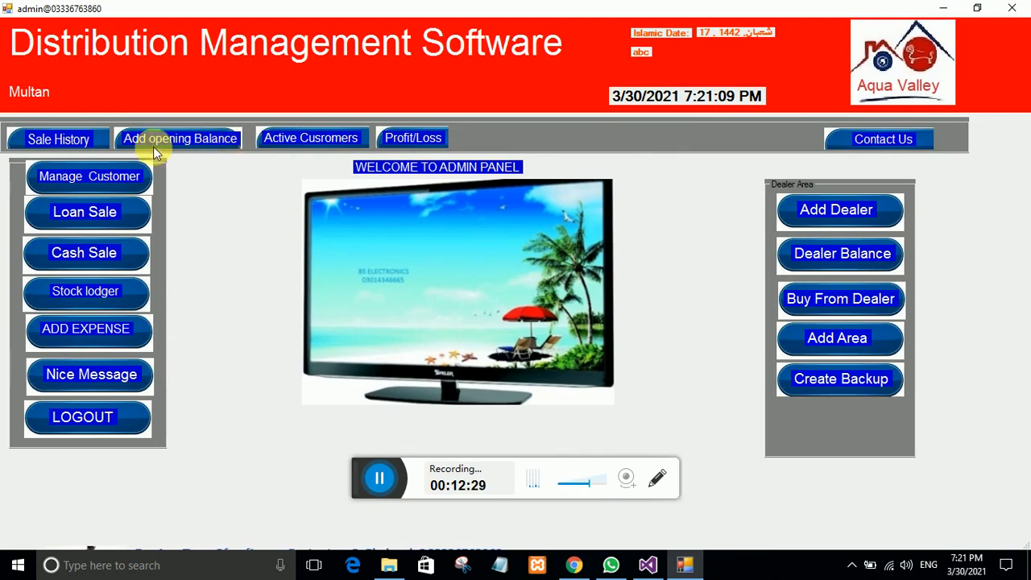
pyautogui.click(70, 146)
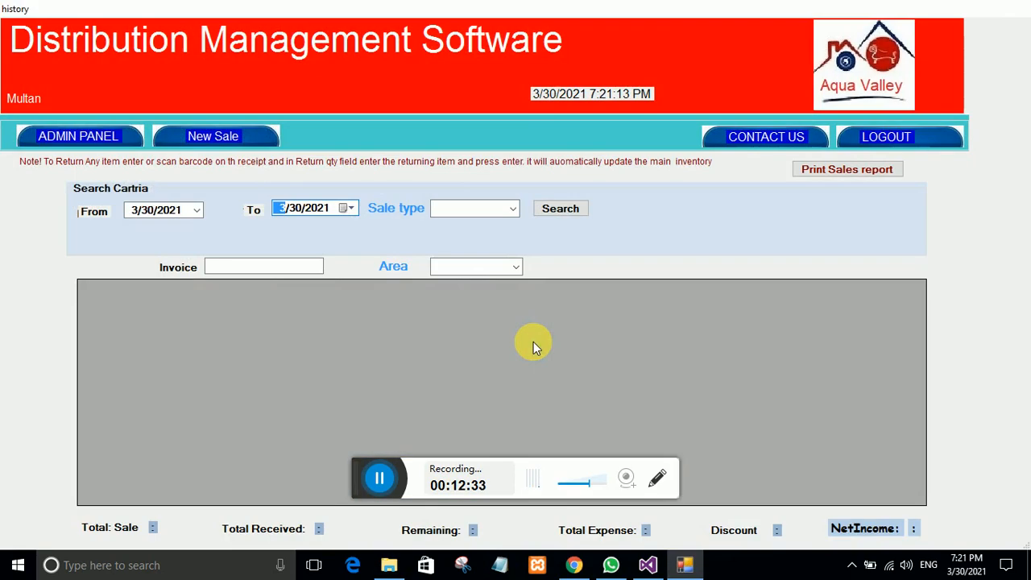
pyautogui.click(513, 209)
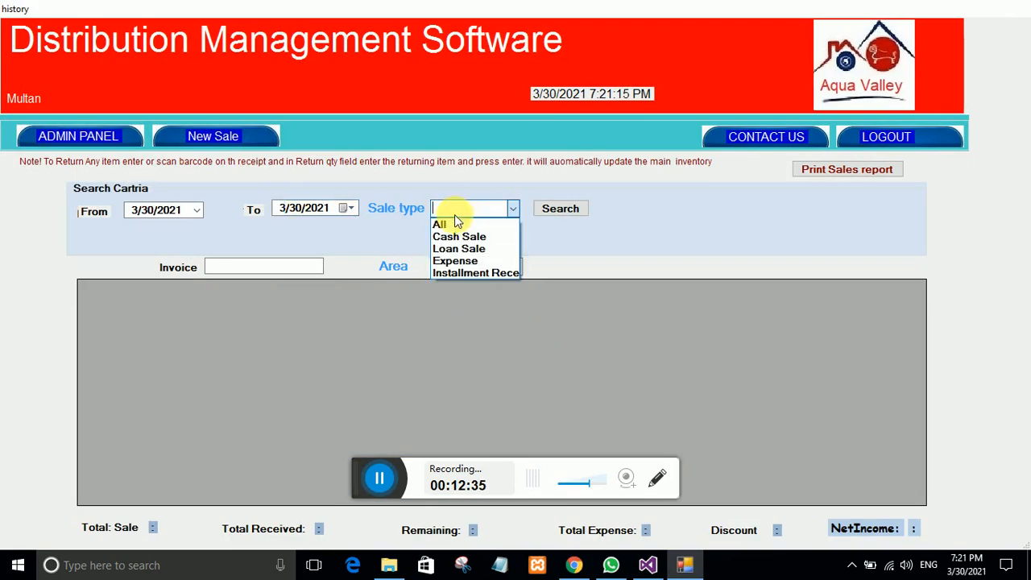
pyautogui.click(454, 223)
pyautogui.click(555, 208)
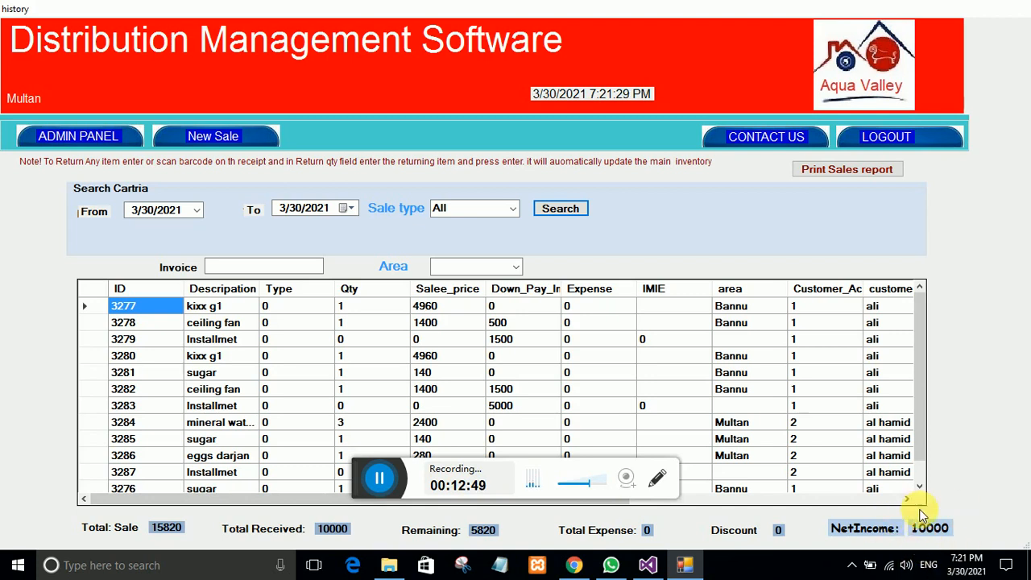
# Step: Filter the sales history to Cash Sale, which returns no records
pyautogui.click(501, 207)
pyautogui.click(467, 237)
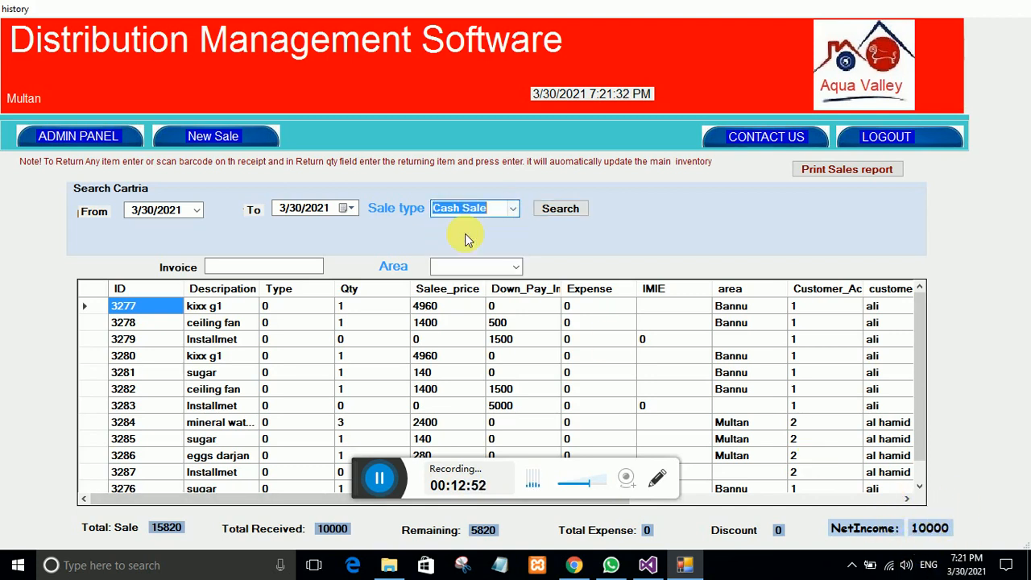
pyautogui.click(538, 212)
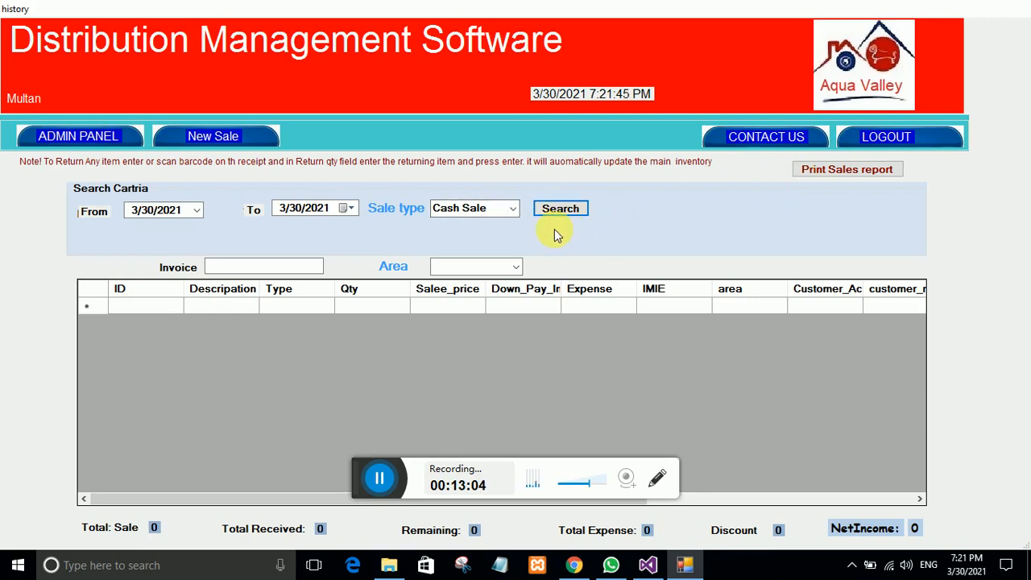
# Step: Filter the sales history to loan sales, then to Expense entries
pyautogui.click(517, 216)
pyautogui.click(475, 246)
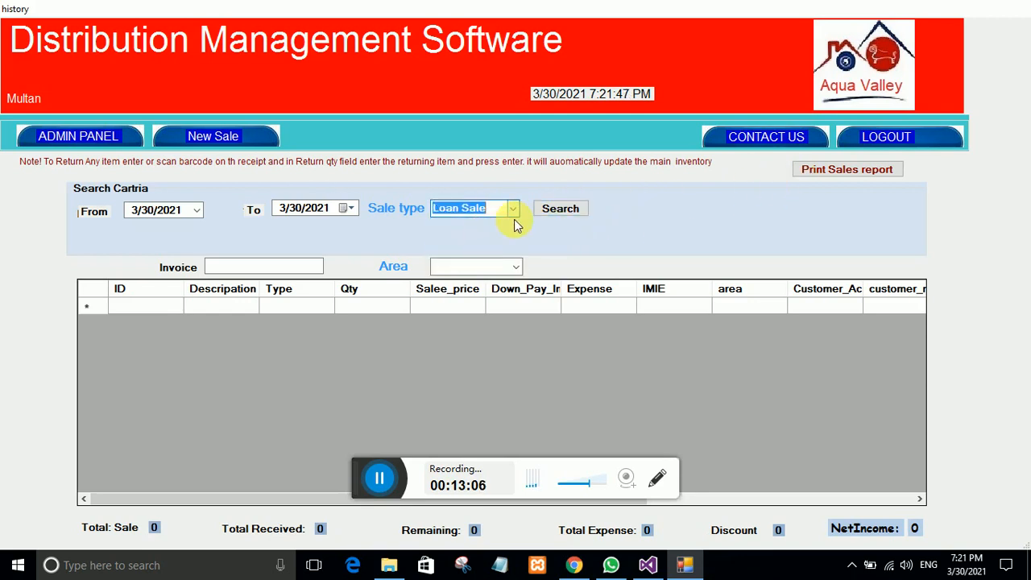
pyautogui.click(541, 210)
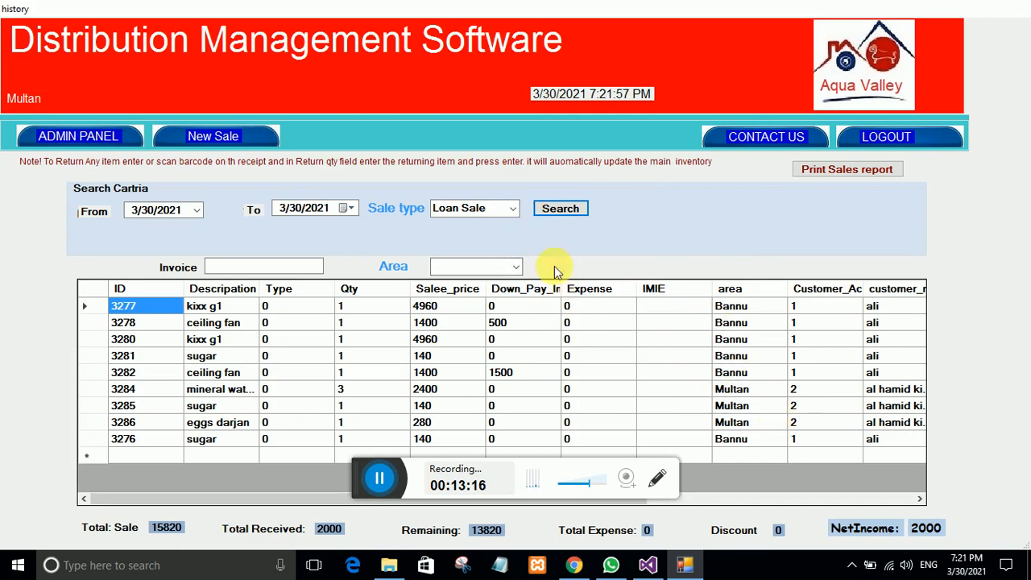
pyautogui.click(512, 210)
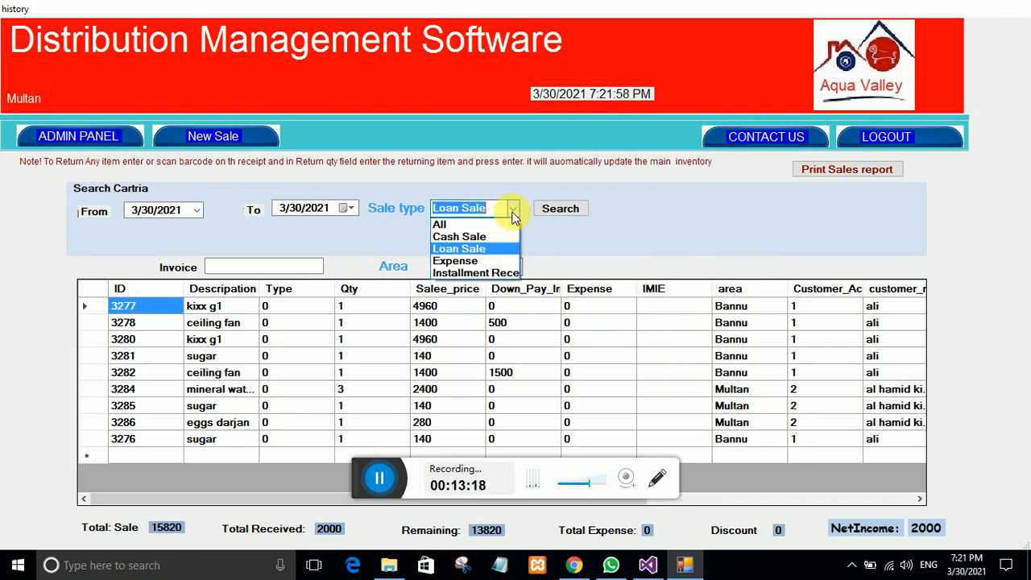
pyautogui.click(456, 260)
pyautogui.click(563, 208)
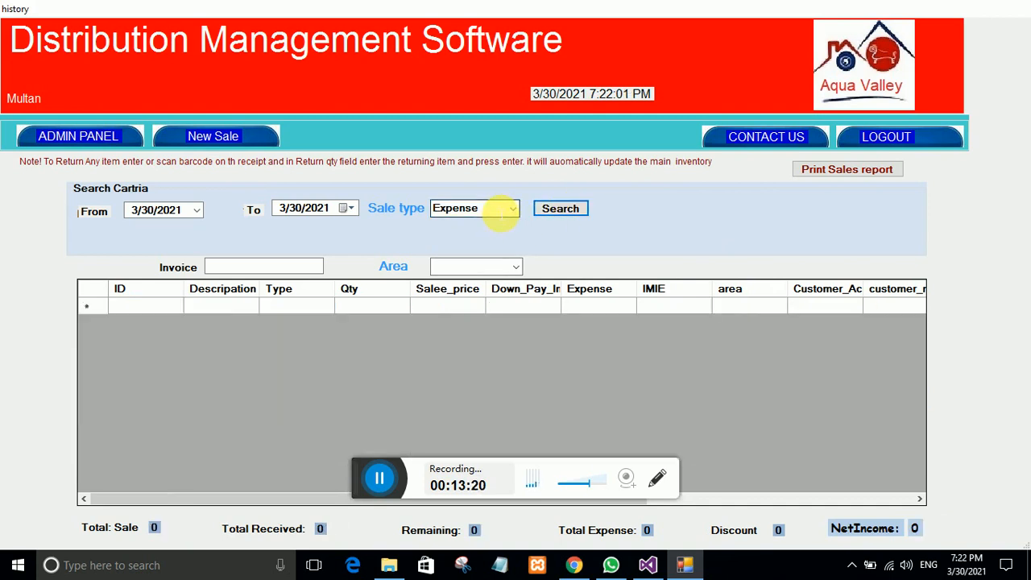
# Step: Filter to Installment Received, showing 8000 across three entries, then return to the admin panel
pyautogui.click(510, 211)
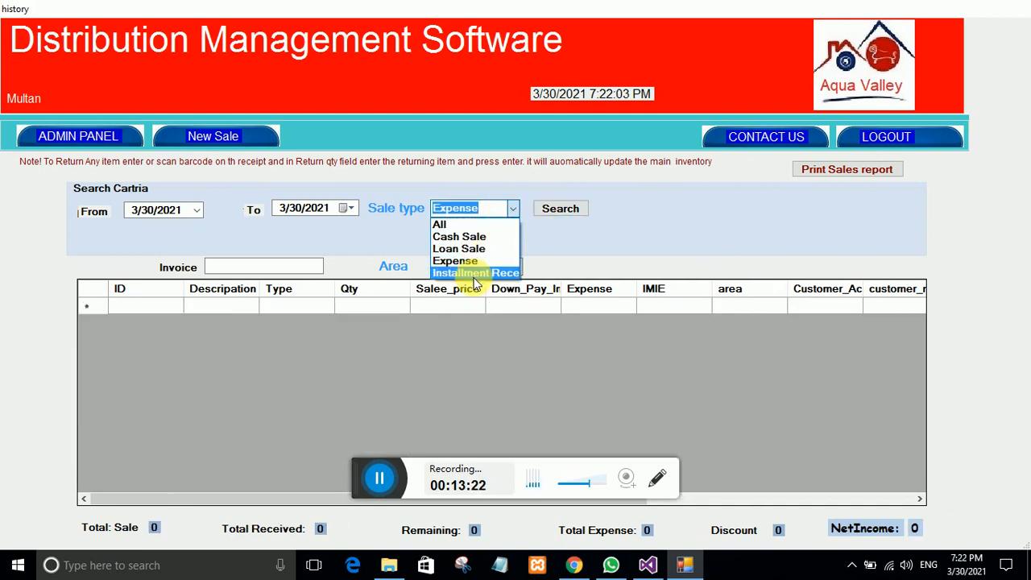
pyautogui.click(484, 274)
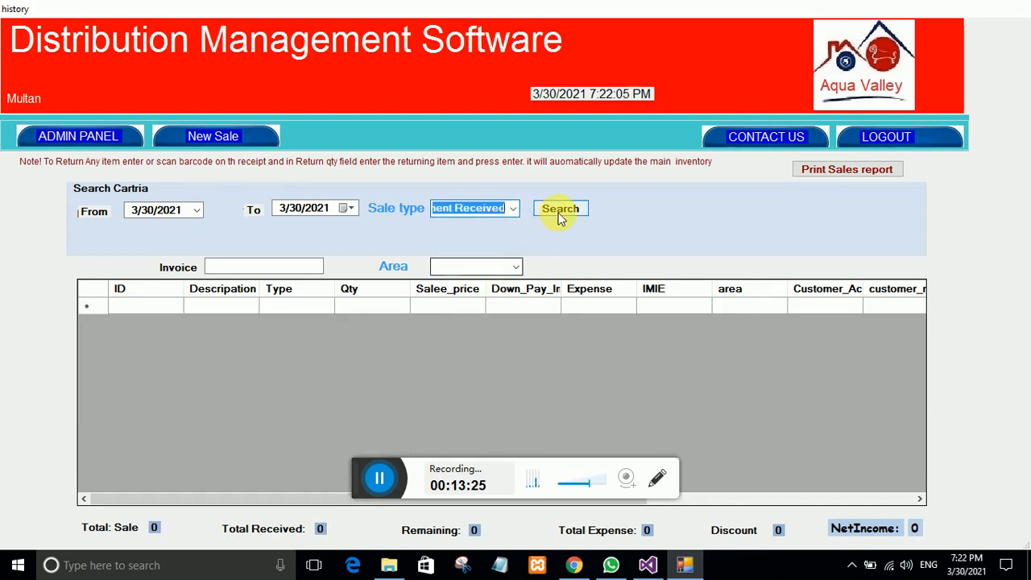
pyautogui.click(554, 213)
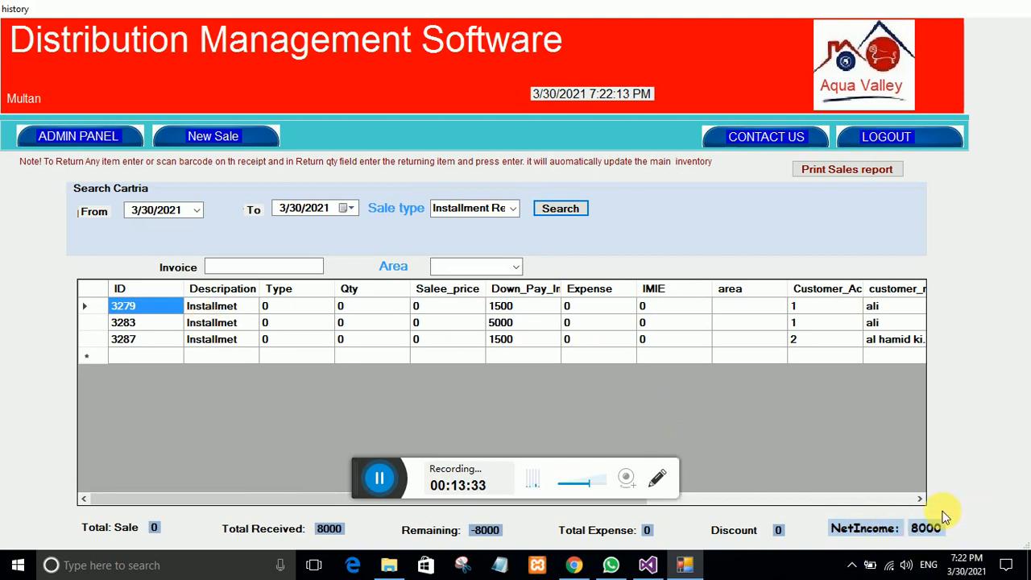
pyautogui.click(71, 144)
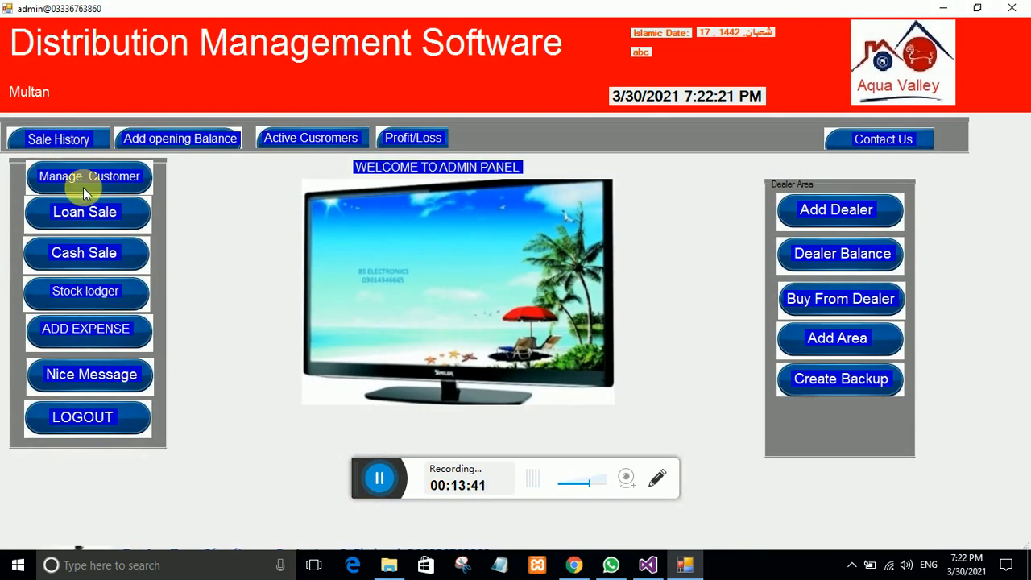
# Step: Open the Add Expense form and review the Add Expense Type list before closing it
pyautogui.click(105, 330)
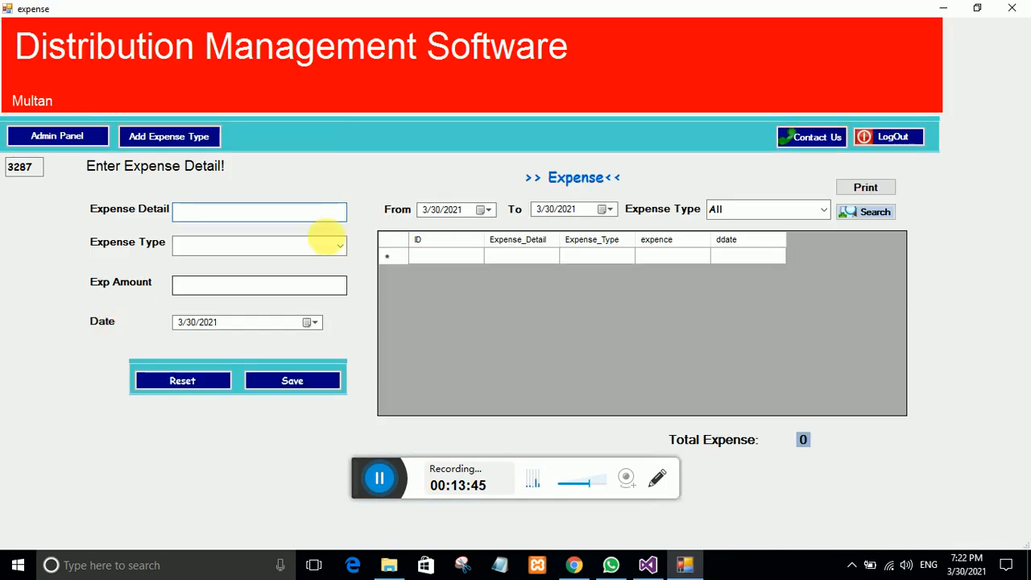
pyautogui.click(156, 137)
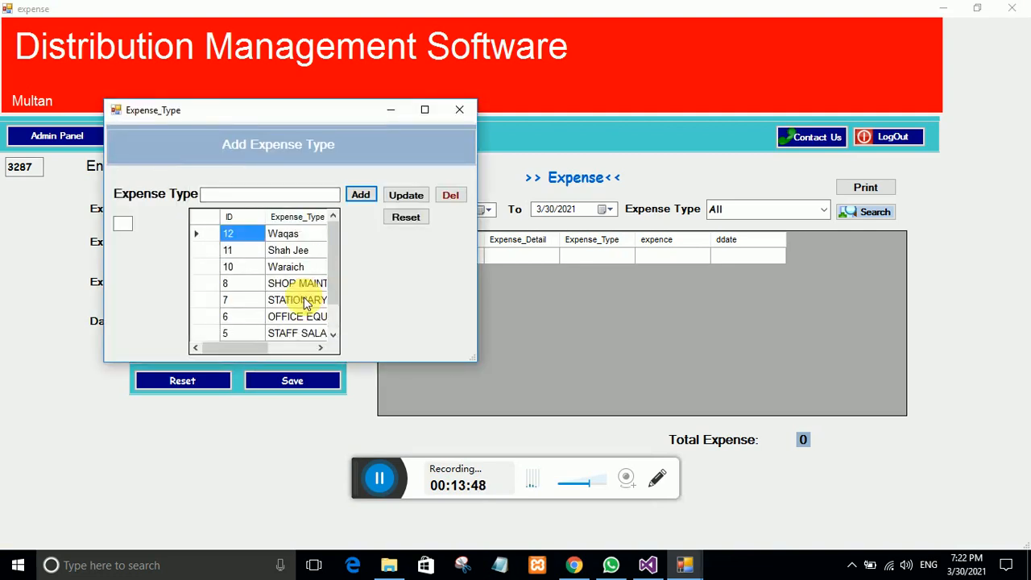
pyautogui.click(460, 113)
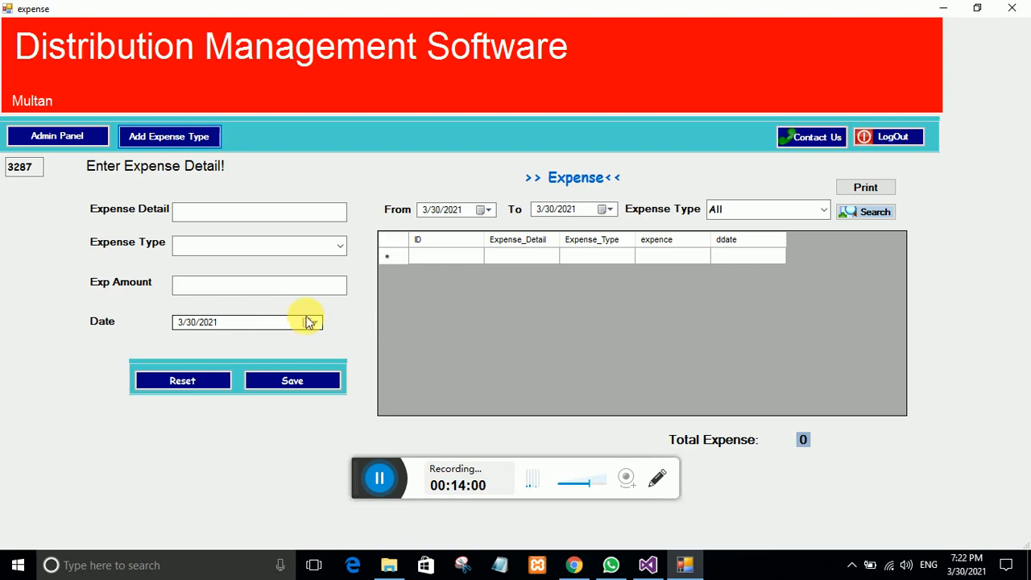
# Step: Save a 500 ELECTRIC BILL expense described 'elecyric bill march 21', recorded as ID 3288
pyautogui.click(247, 219)
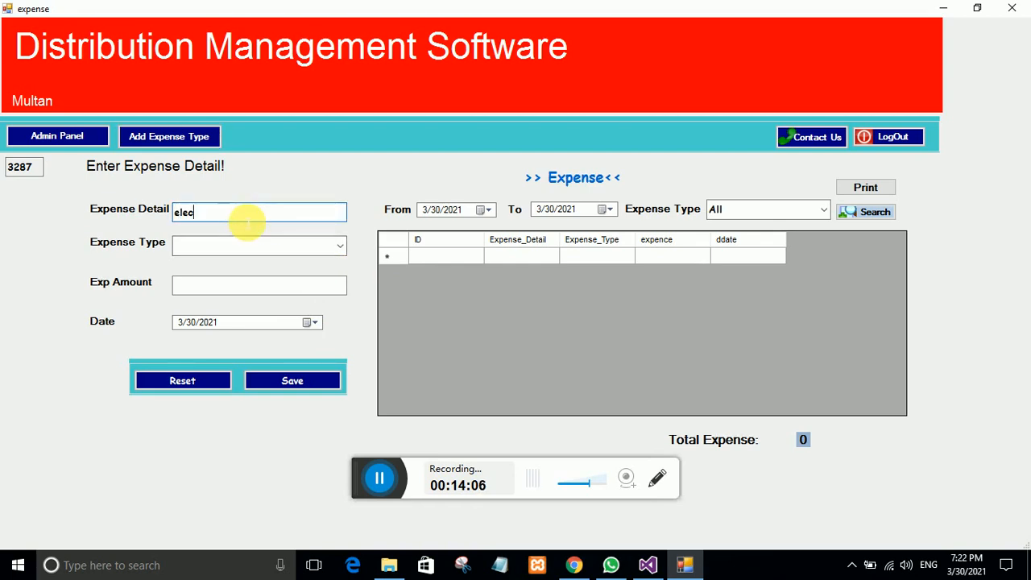
pyautogui.write('elecyric bill march 21')
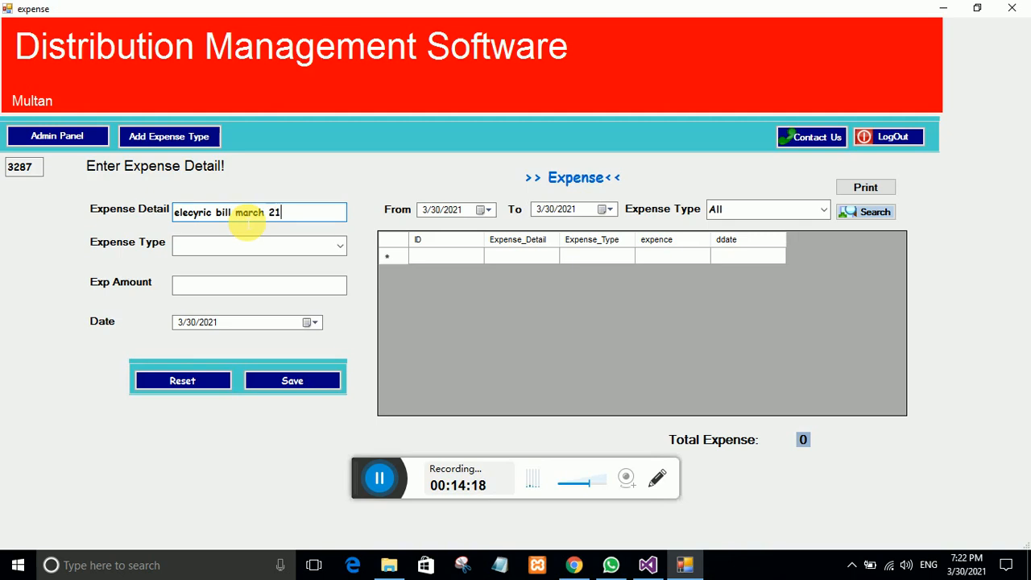
pyautogui.click(338, 246)
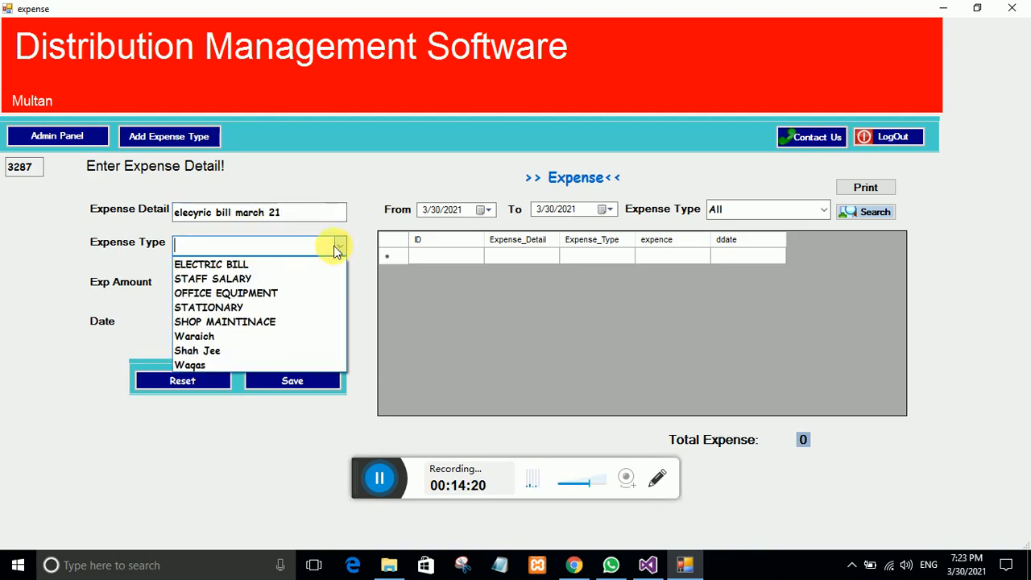
pyautogui.click(234, 271)
pyautogui.click(220, 287)
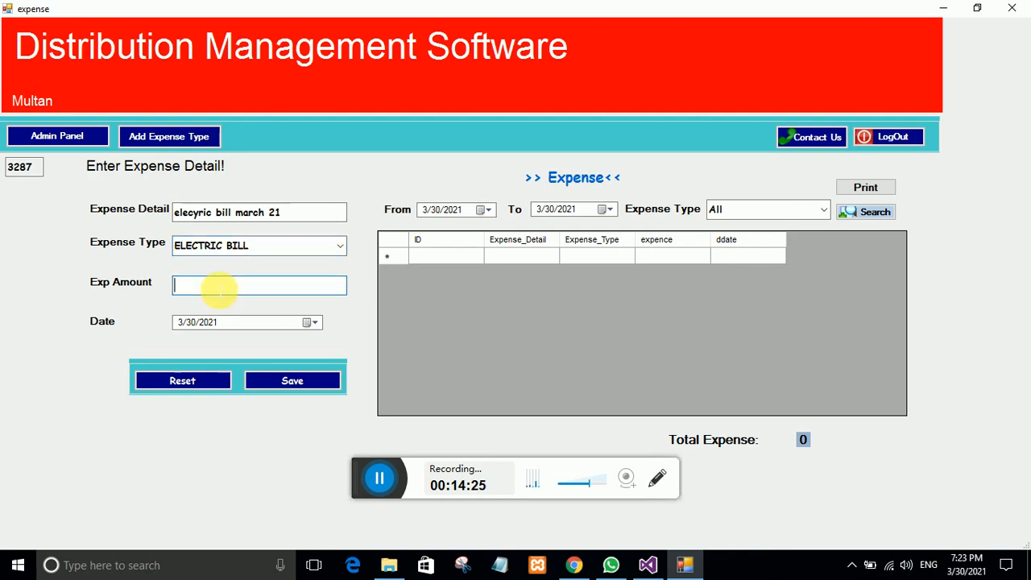
pyautogui.click(278, 382)
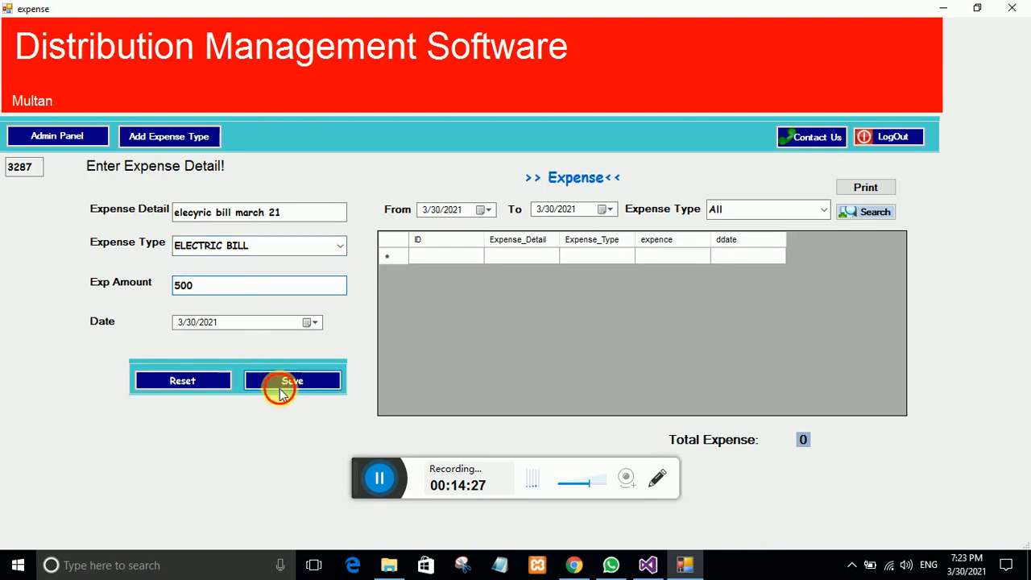
pyautogui.click(521, 333)
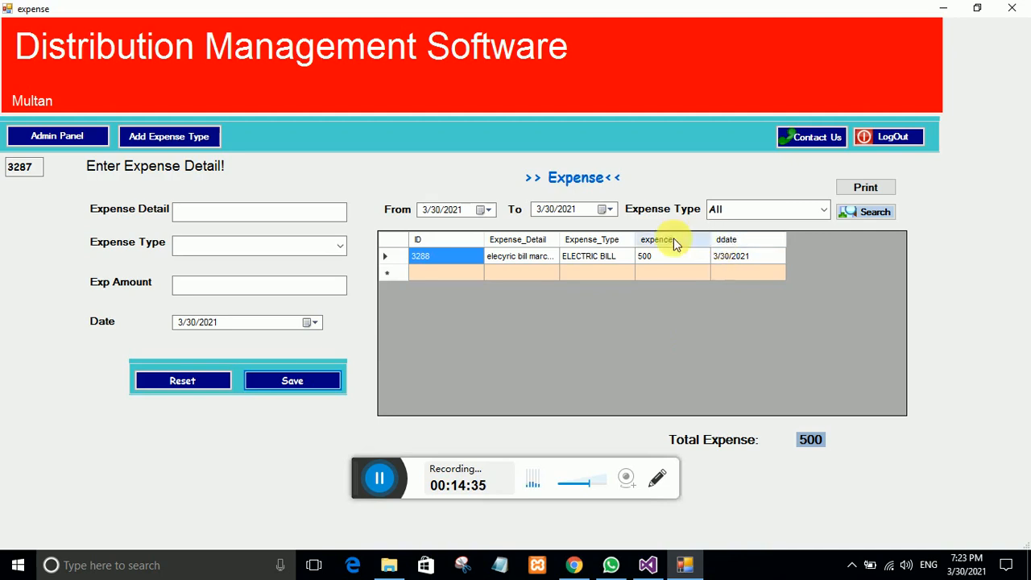
# Step: Filter the expense list to ELECTRIC BILL entries and go back to the admin panel
pyautogui.click(821, 210)
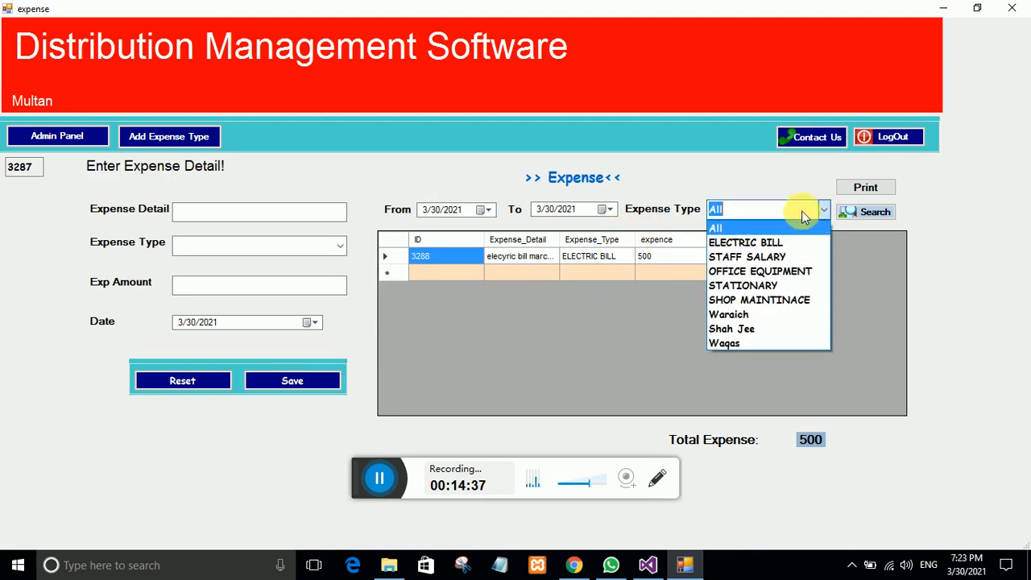
pyautogui.click(737, 241)
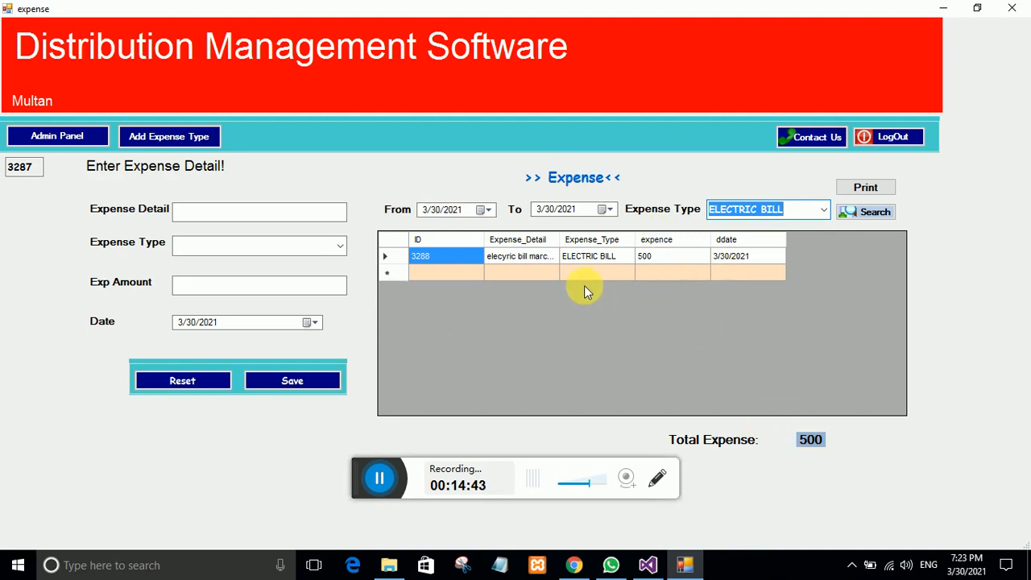
pyautogui.click(41, 137)
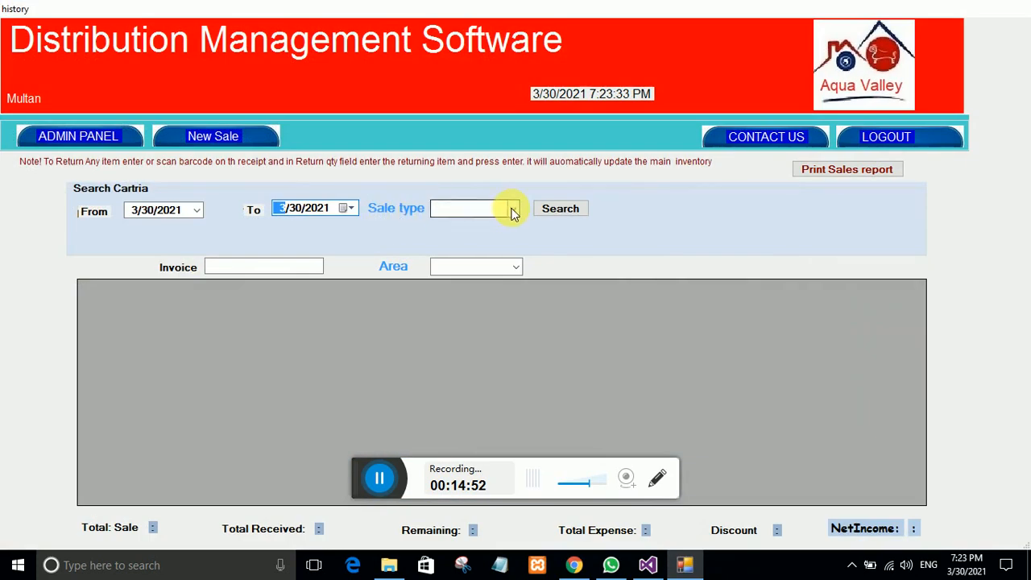
# Step: Search the sales history for All sale types, dismissing a Facebook notification
pyautogui.click(510, 211)
pyautogui.click(483, 224)
pyautogui.click(543, 210)
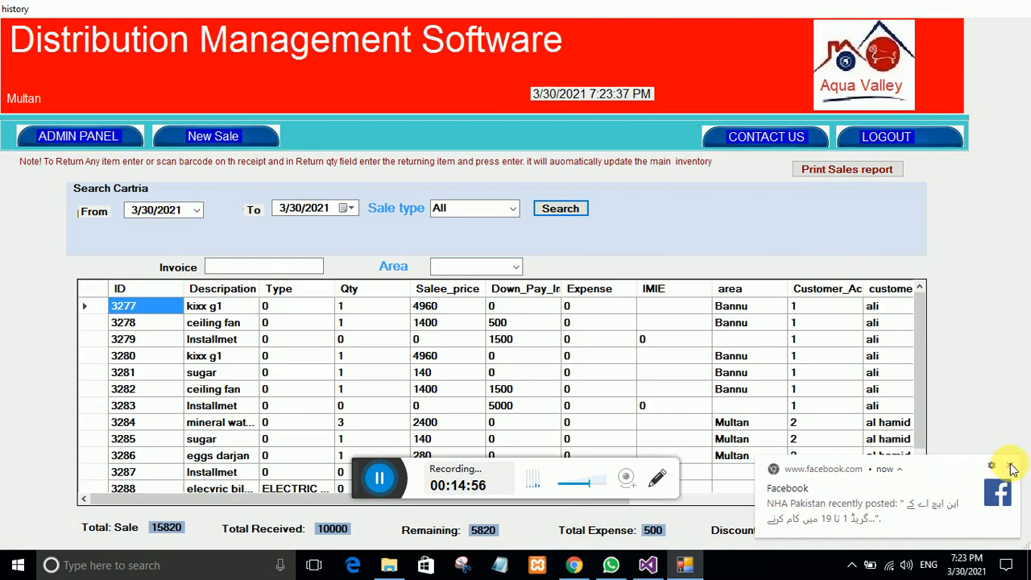
pyautogui.click(1008, 465)
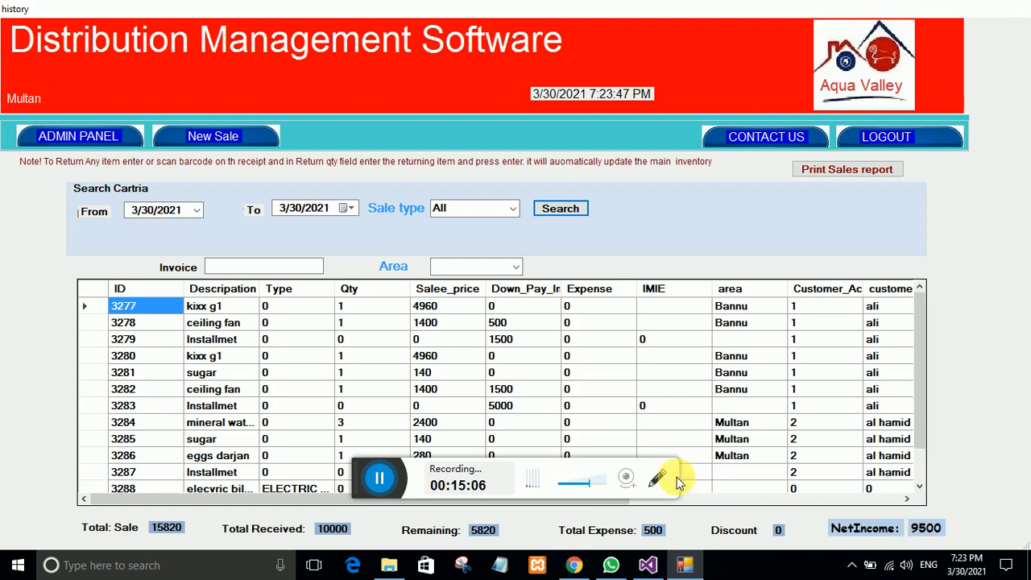
# Step: Narrow the history to Expense, showing entry 3288 with NetIncome -500, then leave
pyautogui.click(503, 209)
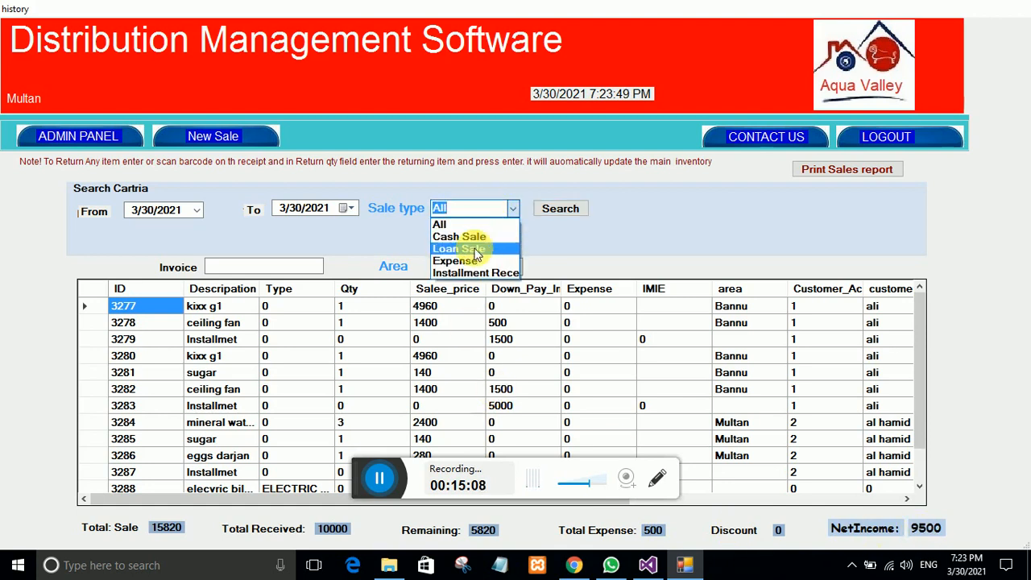
pyautogui.click(472, 260)
pyautogui.click(563, 211)
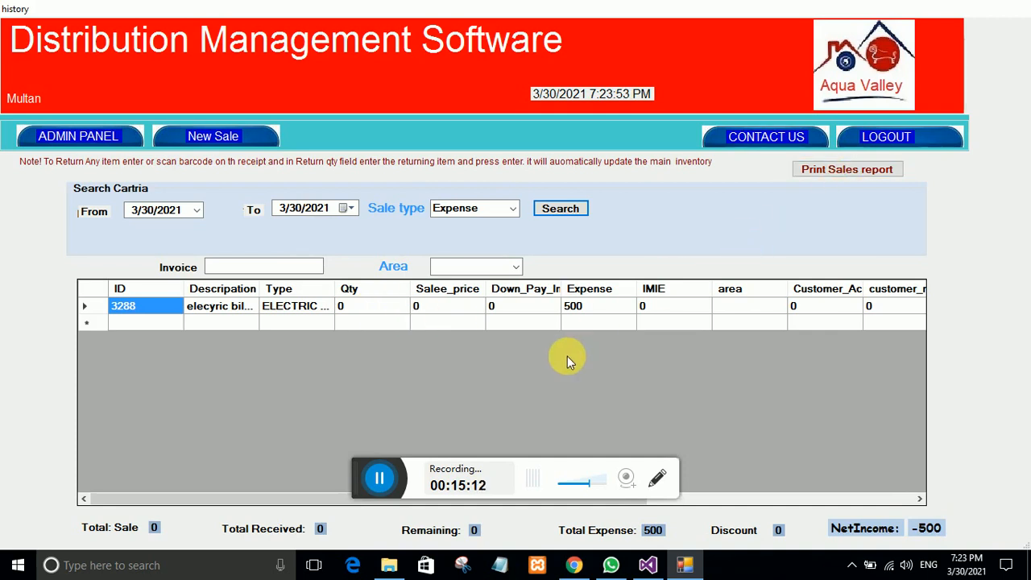
pyautogui.click(48, 136)
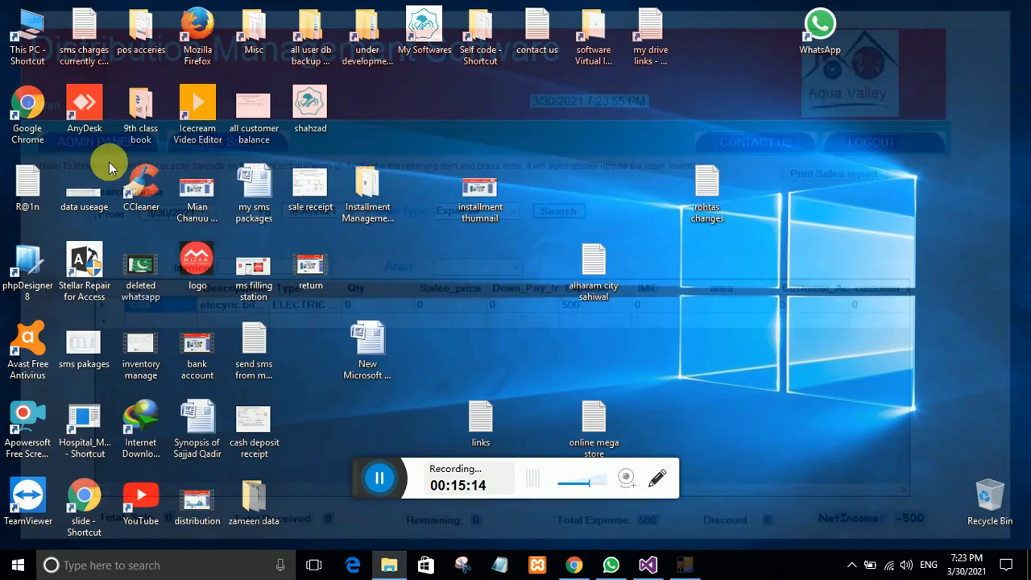
# Step: Relaunch Distribution Management Software from its desktop icon to the Admin Panel
pyautogui.click(393, 328)
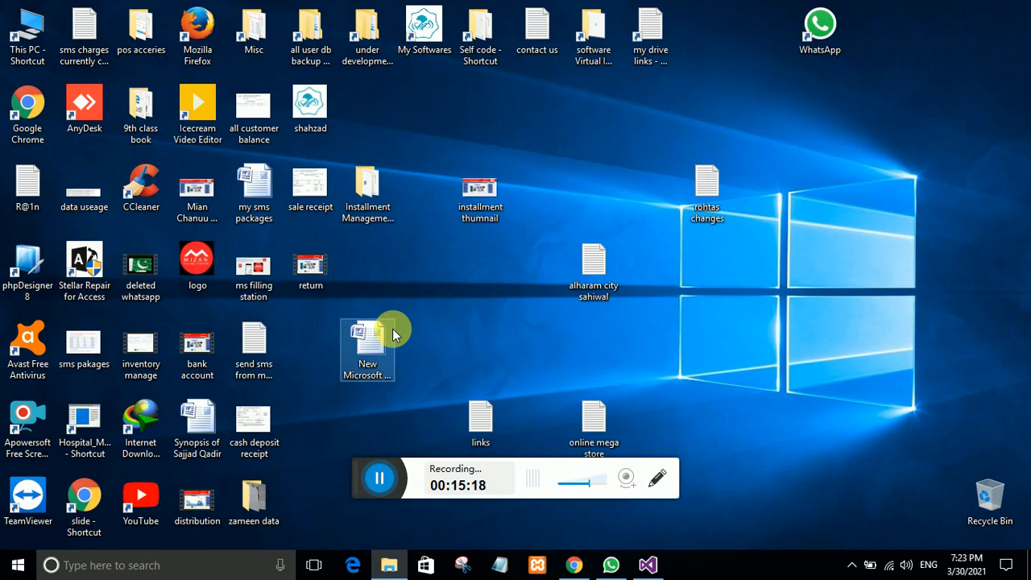
pyautogui.doubleClick(392, 329)
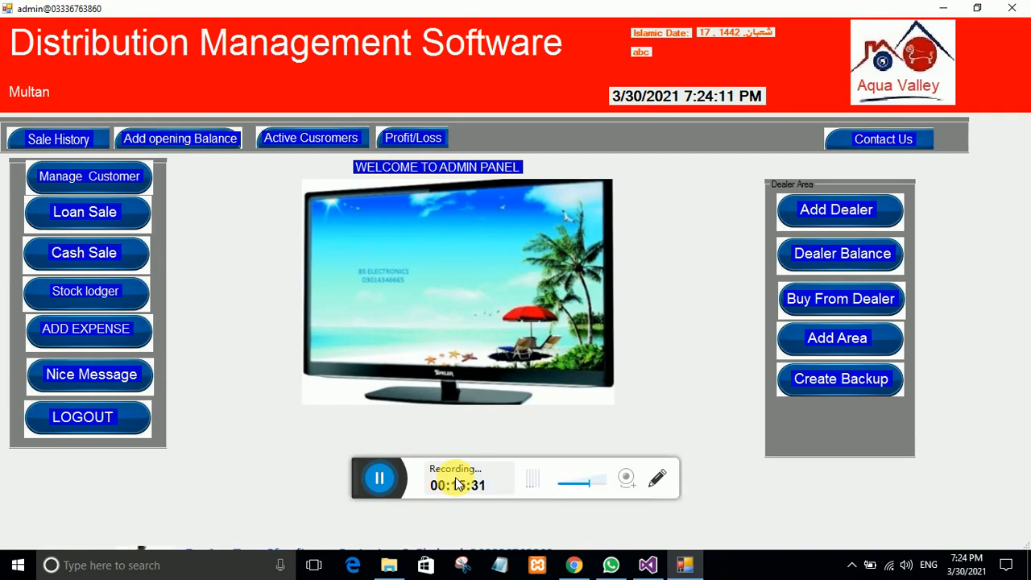
pyautogui.click(115, 386)
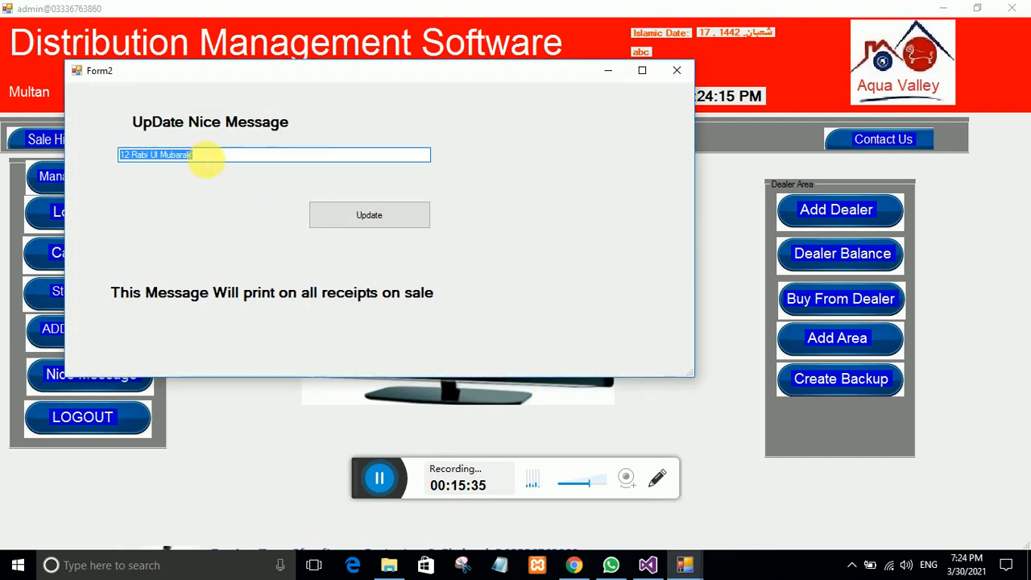
pyautogui.click(202, 157)
pyautogui.moveTo(201, 160); pyautogui.dragTo(76, 155)
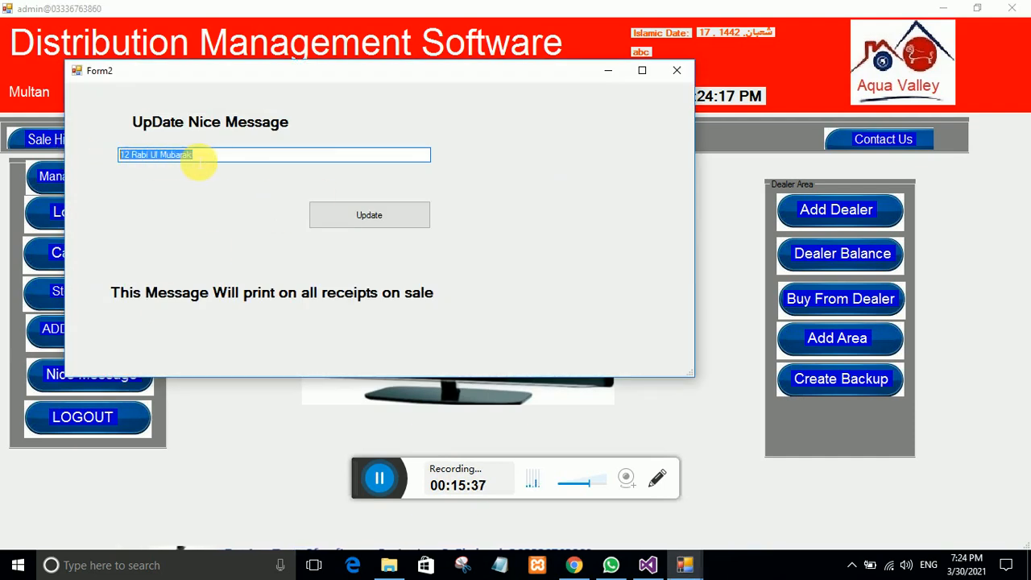
pyautogui.click(207, 161)
pyautogui.moveTo(207, 161); pyautogui.dragTo(112, 160)
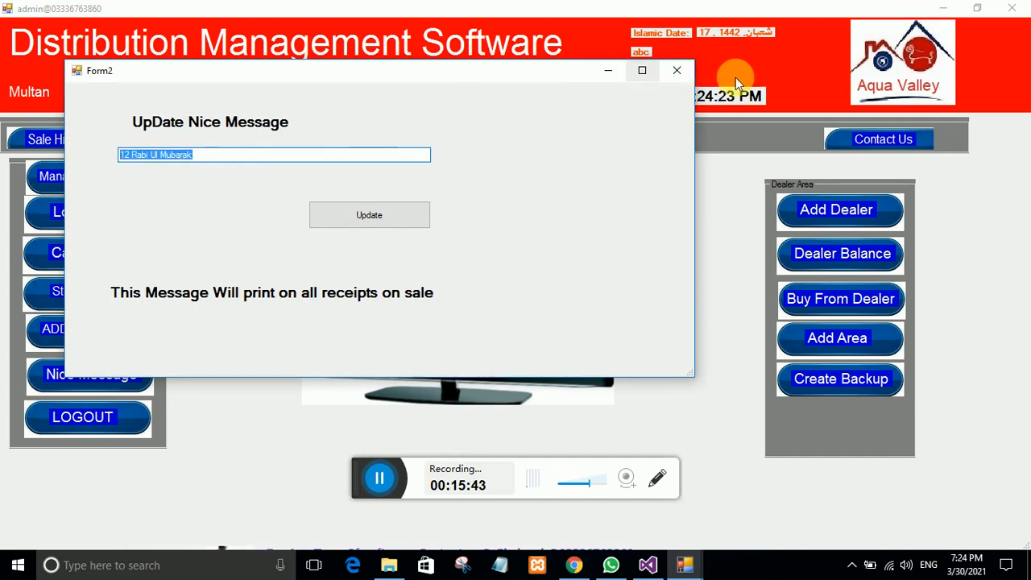
pyautogui.click(676, 70)
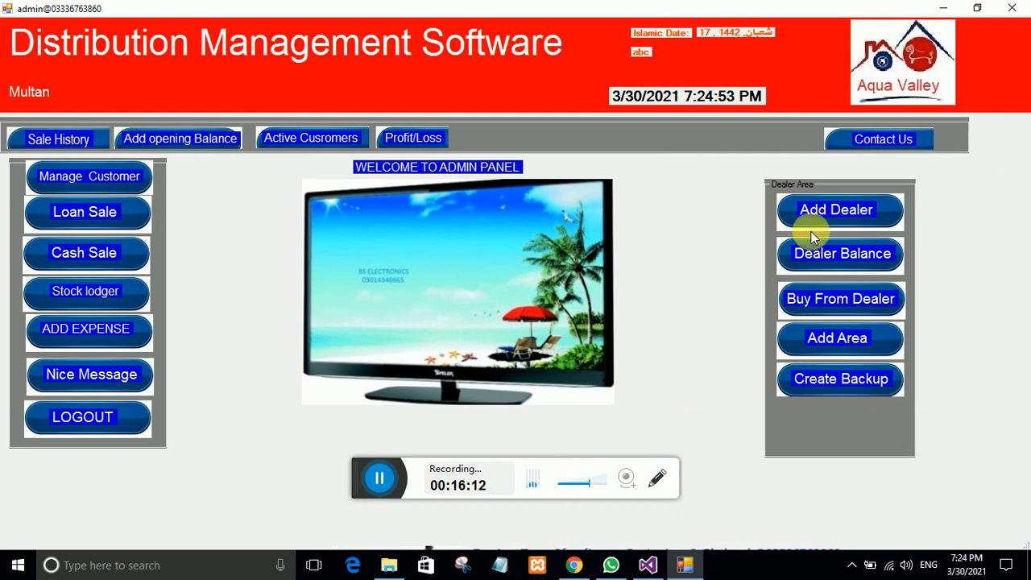
# Step: Dismiss the Add Dealers form and view Dealer Balance, showing company wate owing 120000
pyautogui.click(782, 211)
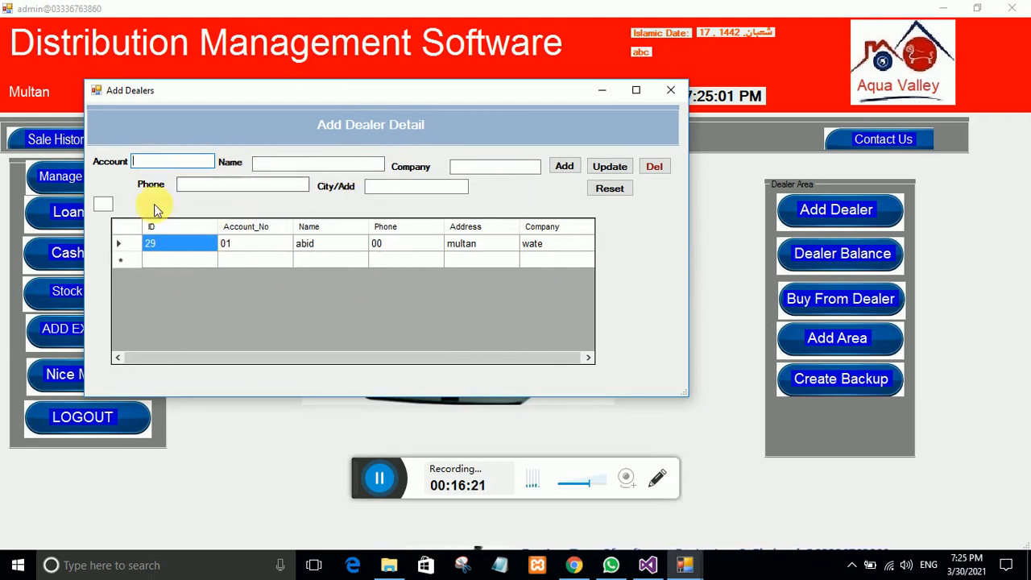
pyautogui.click(669, 90)
pyautogui.click(826, 258)
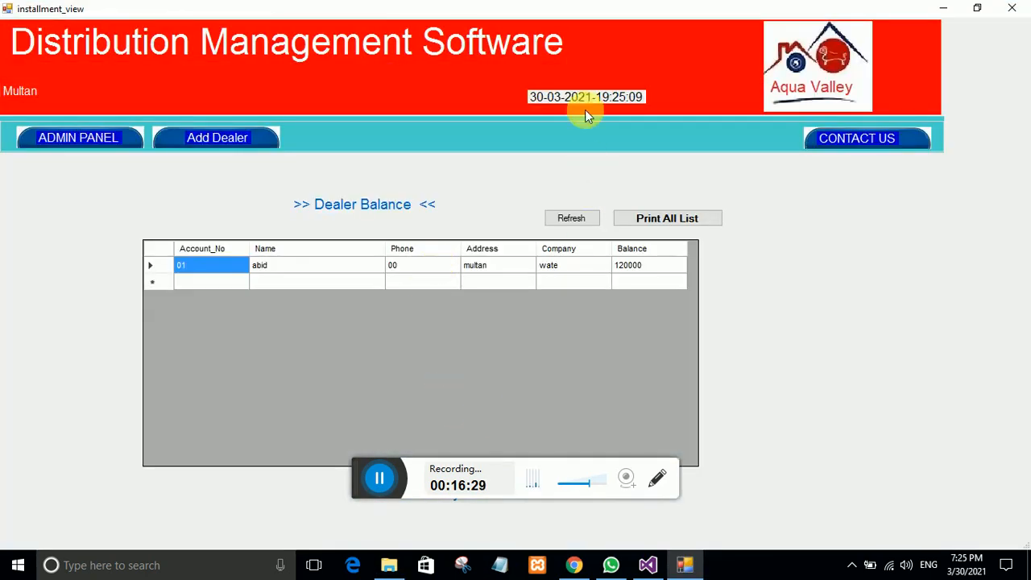
# Step: Restore and close the Dealer Balance window to return to the Admin Panel
pyautogui.doubleClick(598, 8)
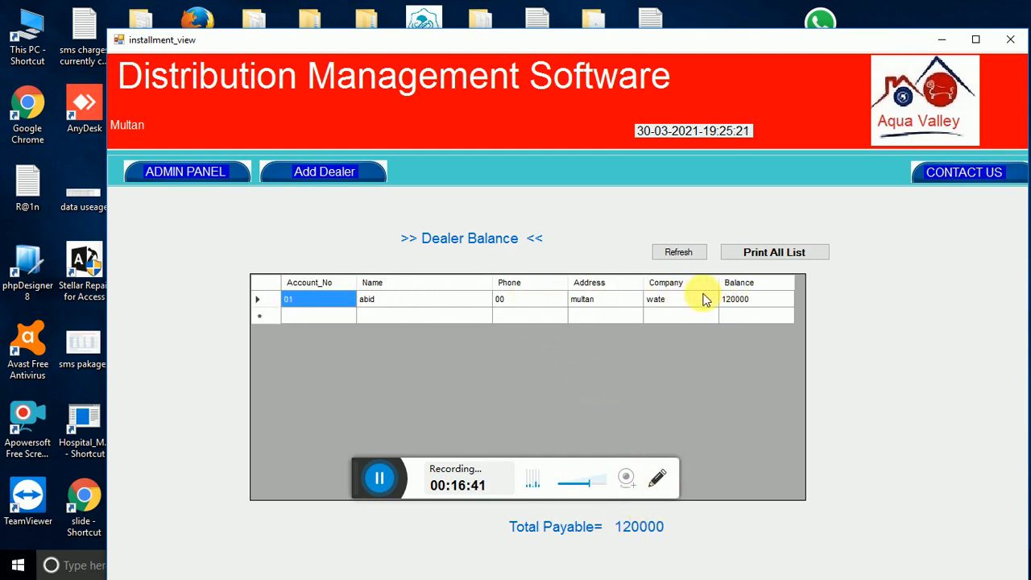
pyautogui.hotkey('alt', 'F4')
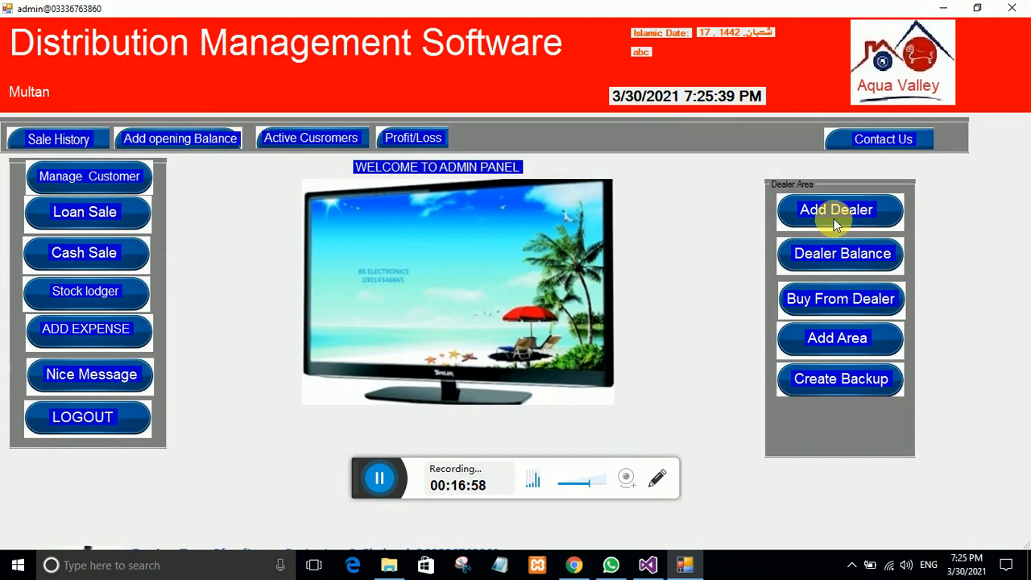
# Step: Start a Buy From Dealer purchase for the dealer with product mineral water 10 kg
pyautogui.click(843, 302)
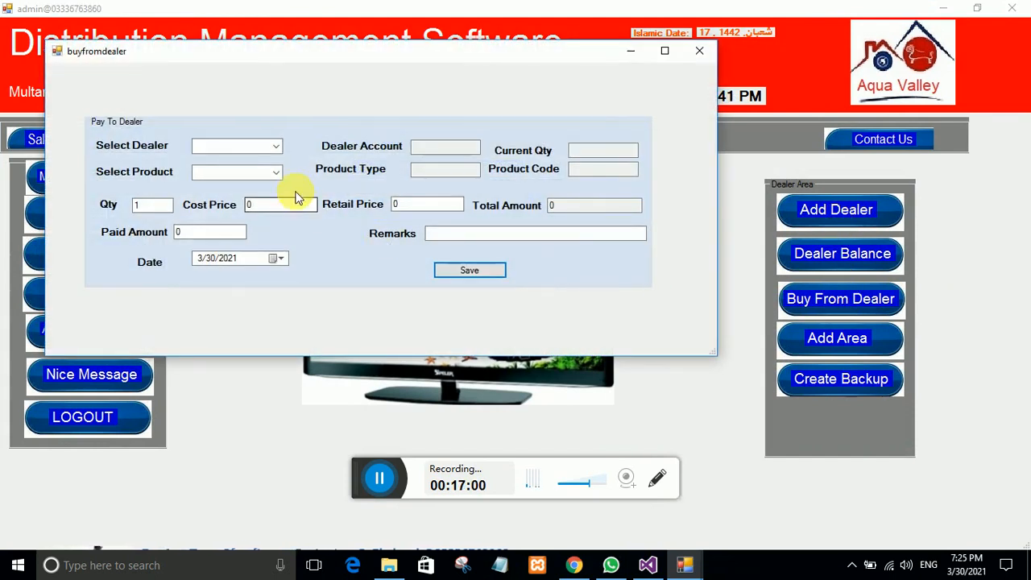
pyautogui.click(282, 146)
pyautogui.click(230, 161)
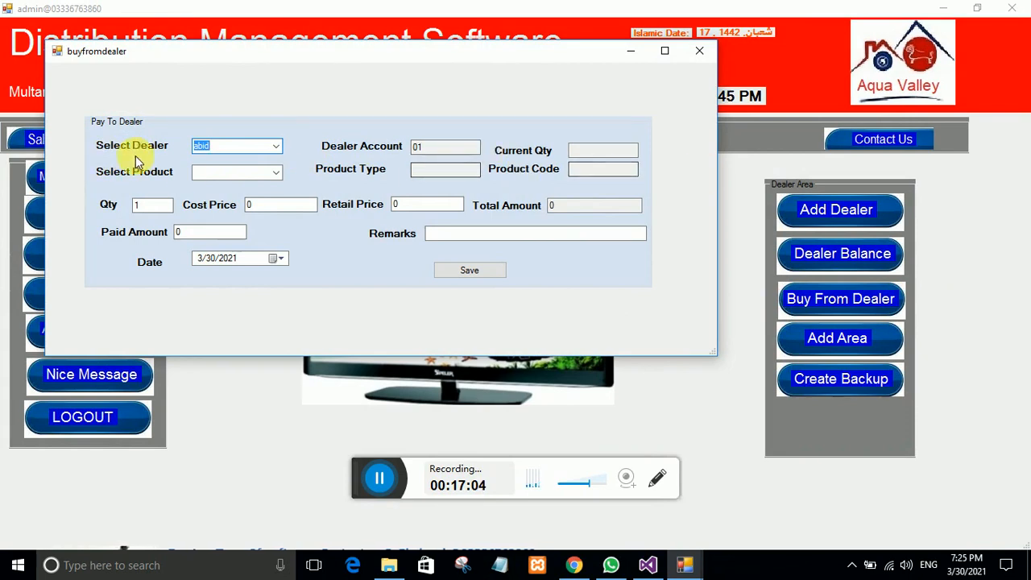
pyautogui.click(276, 172)
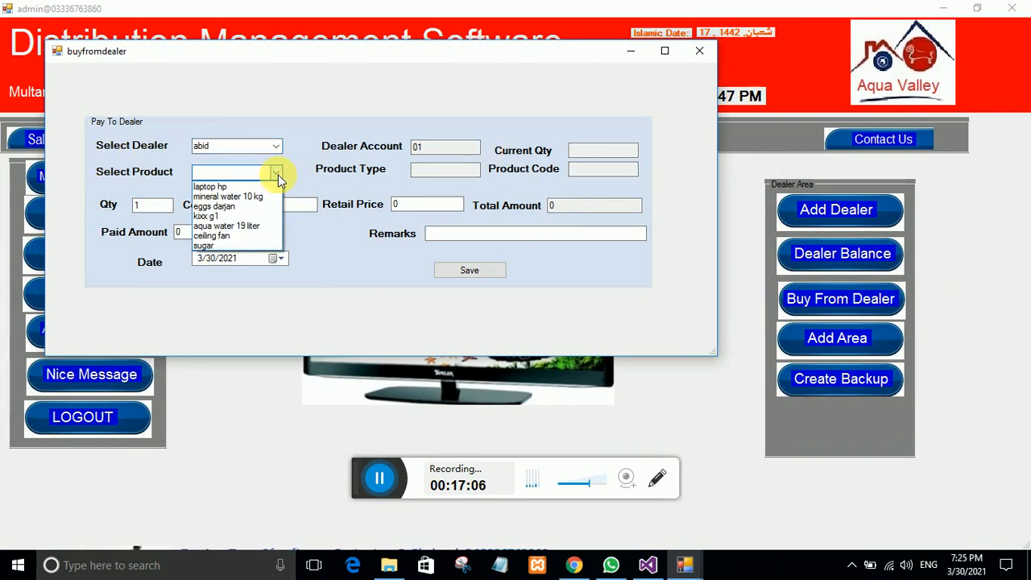
pyautogui.click(239, 197)
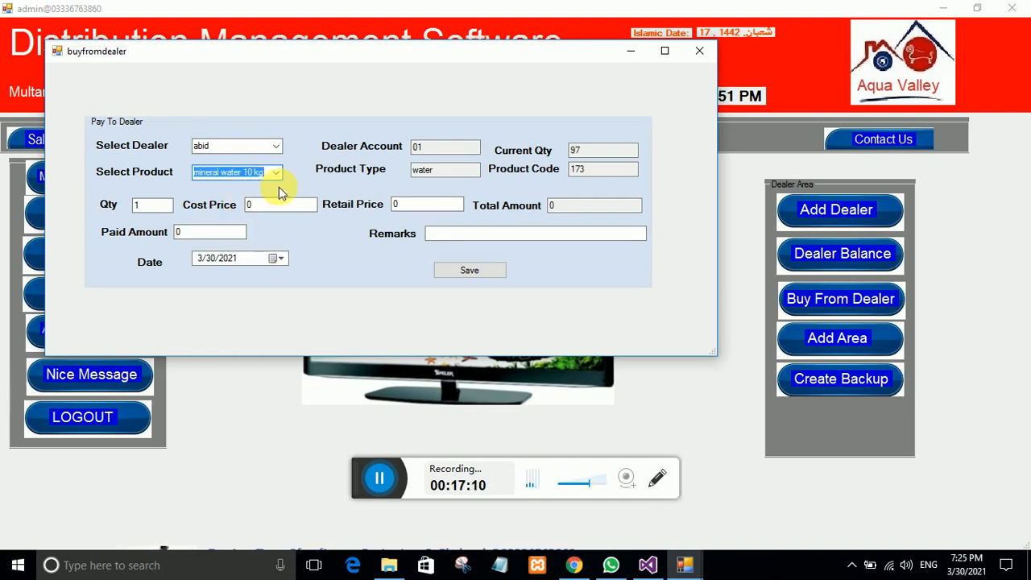
# Step: Enter quantity 100, cost 250, retail 280 and remark 'ok', then save the purchase
pyautogui.click(149, 206)
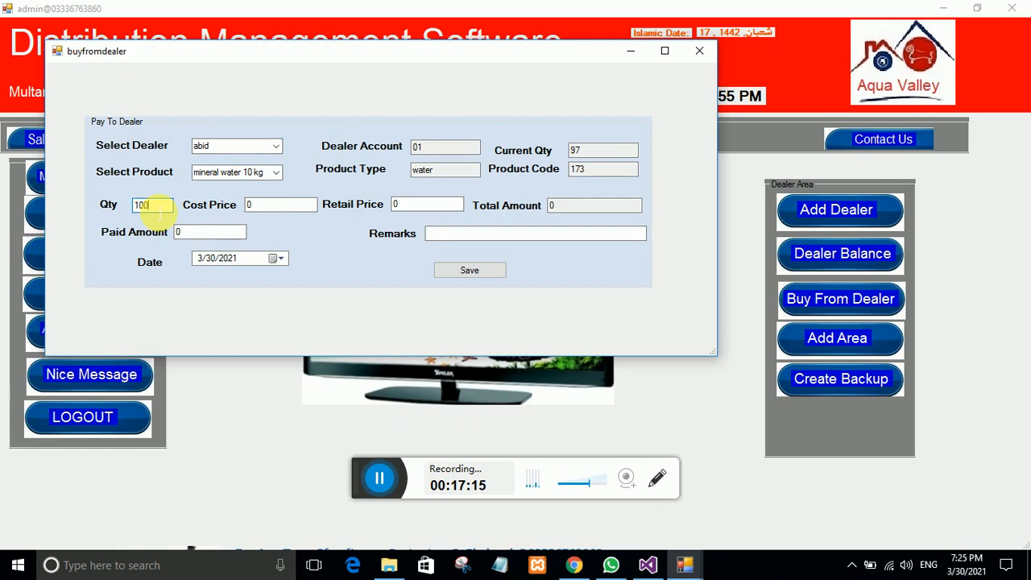
pyautogui.click(265, 207)
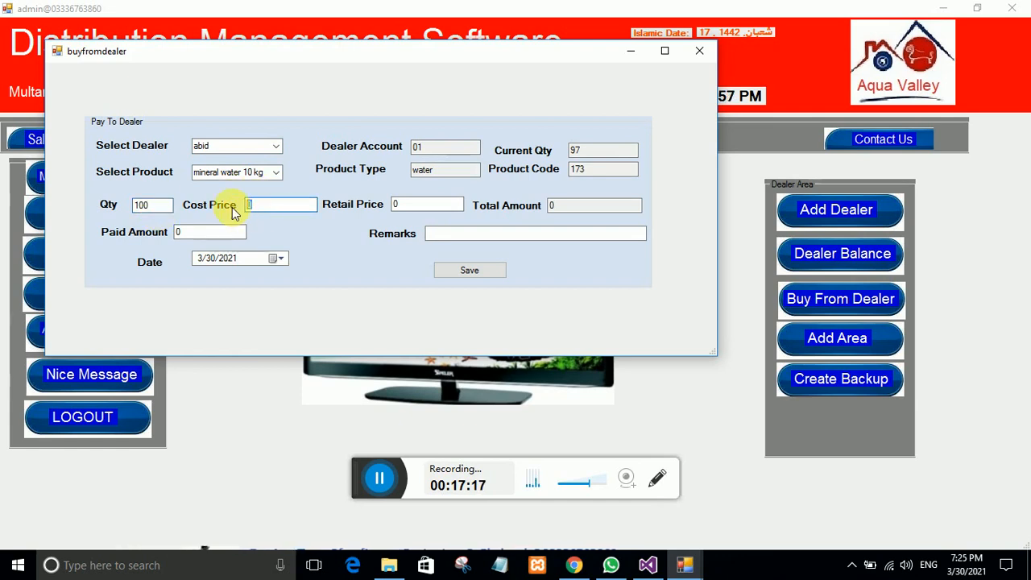
pyautogui.write('250')
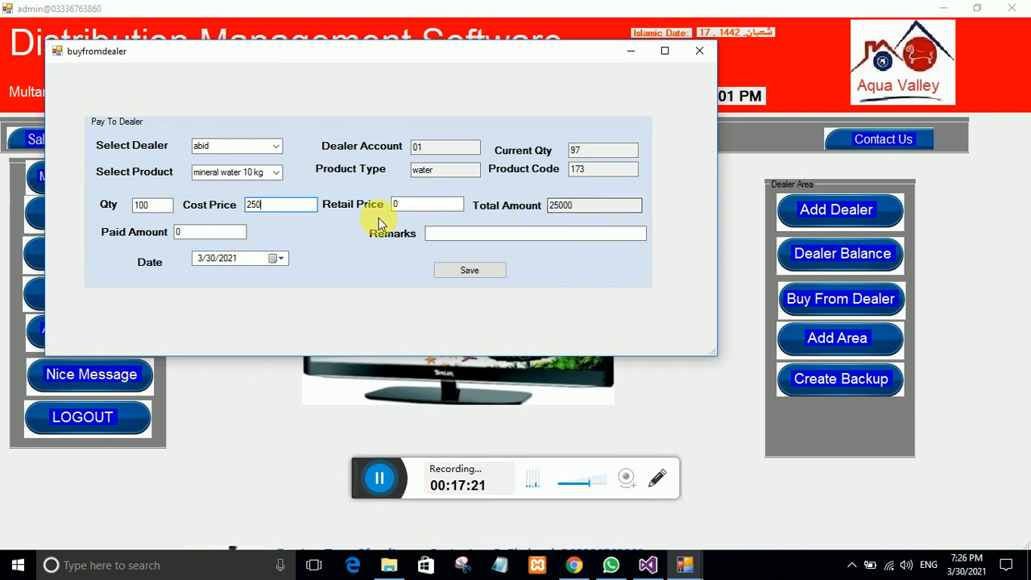
pyautogui.click(414, 207)
pyautogui.write('2')
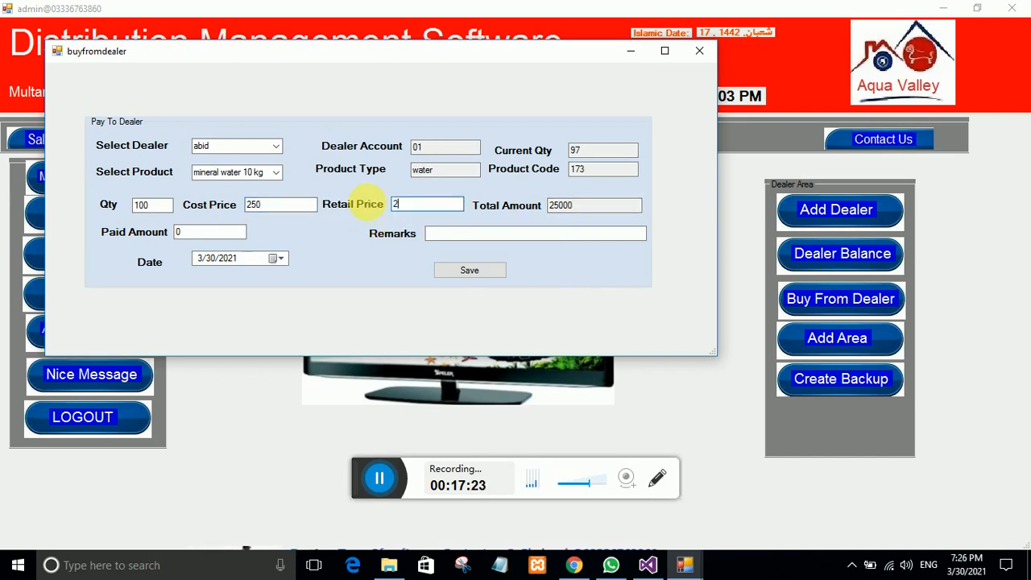
pyautogui.write('80')
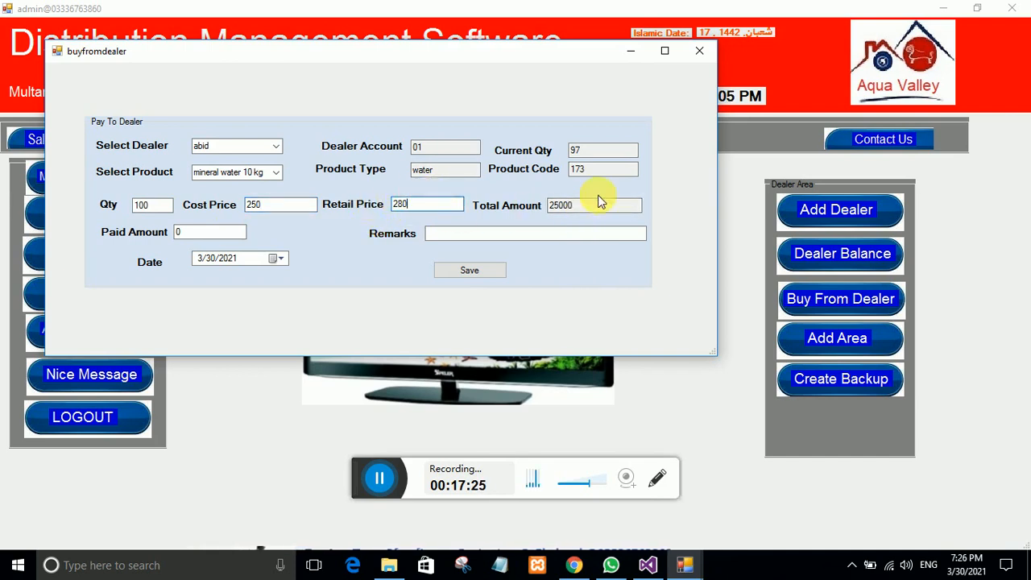
pyautogui.click(472, 237)
pyautogui.write('ok')
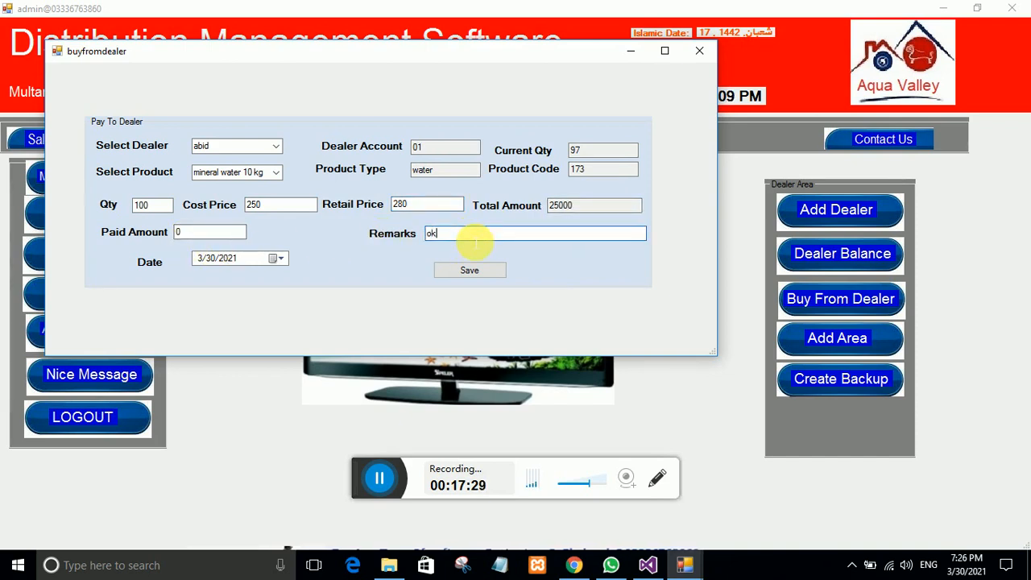
pyautogui.click(472, 269)
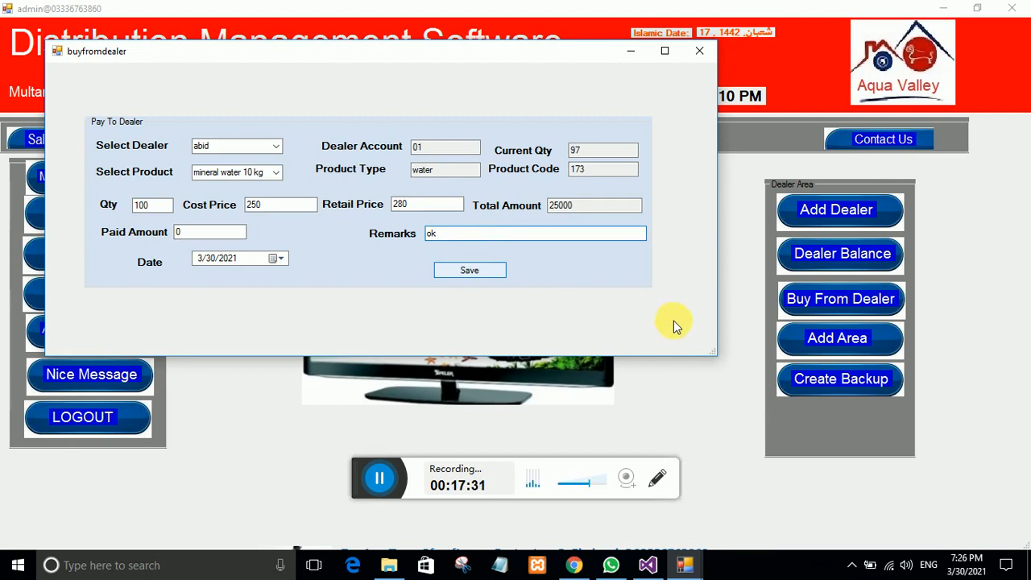
pyautogui.click(542, 331)
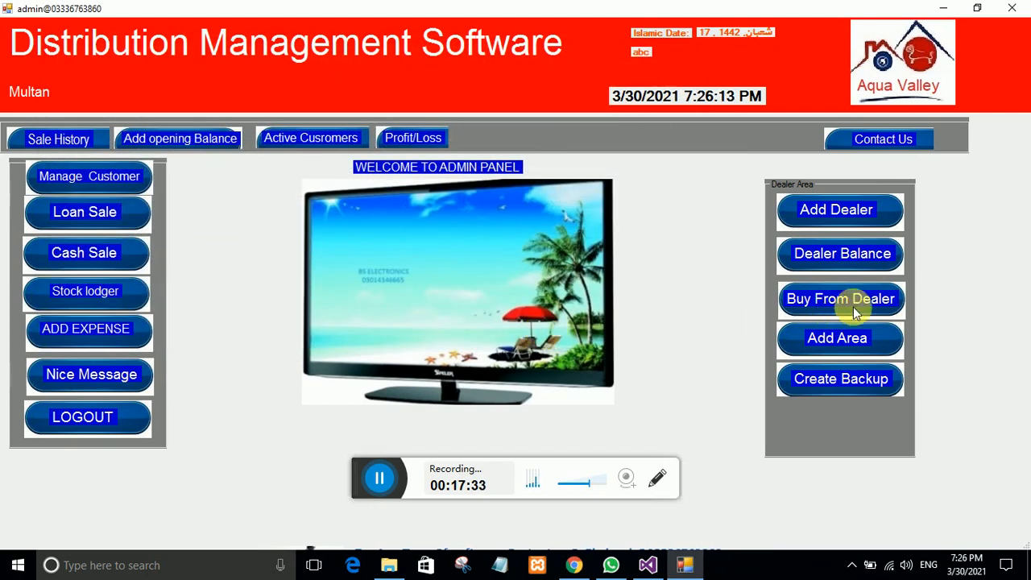
# Step: Open dealer 01's ledger from Dealer Balance, showing both water purchases and balance 145000
pyautogui.click(847, 255)
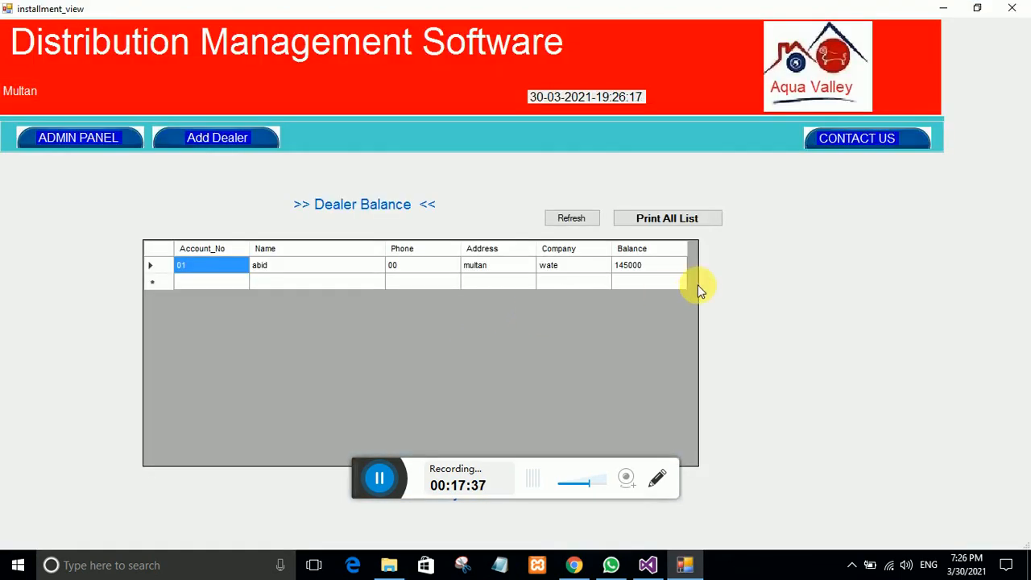
pyautogui.click(474, 267)
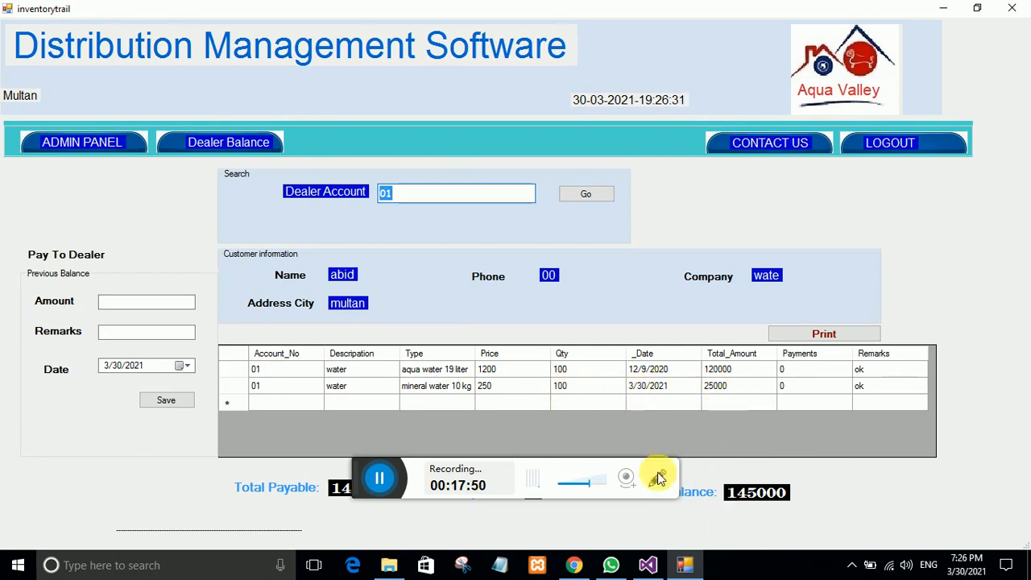
# Step: Save a 50000 dealer payment with a bank transfer reference remark, leaving balance 95000
pyautogui.click(133, 302)
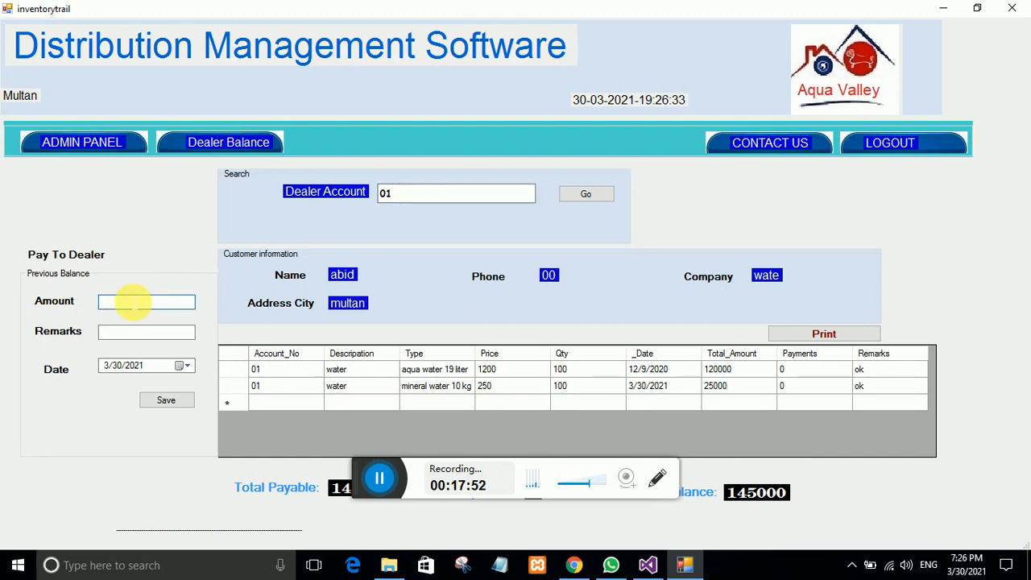
pyautogui.write('50000')
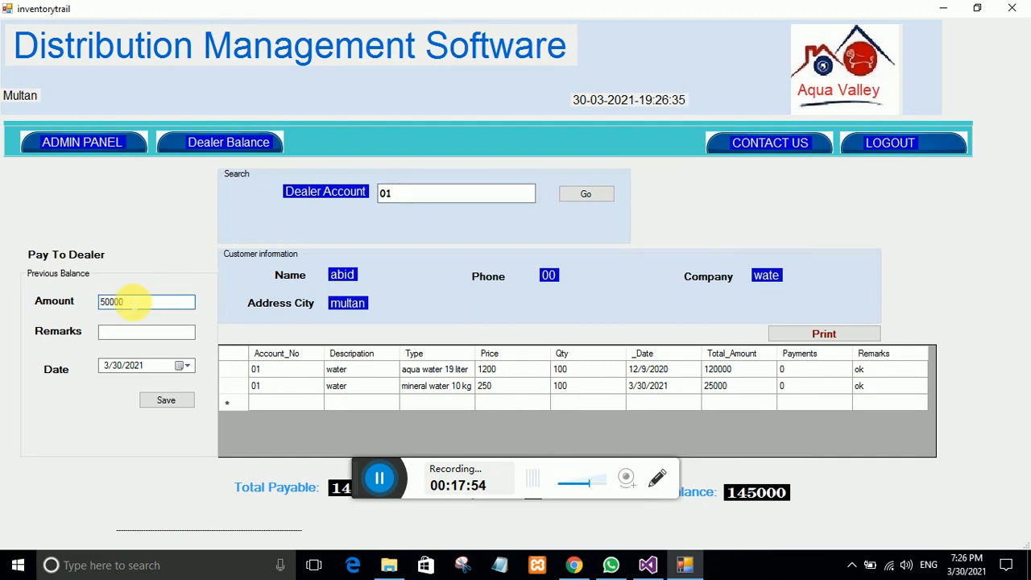
pyautogui.click(131, 336)
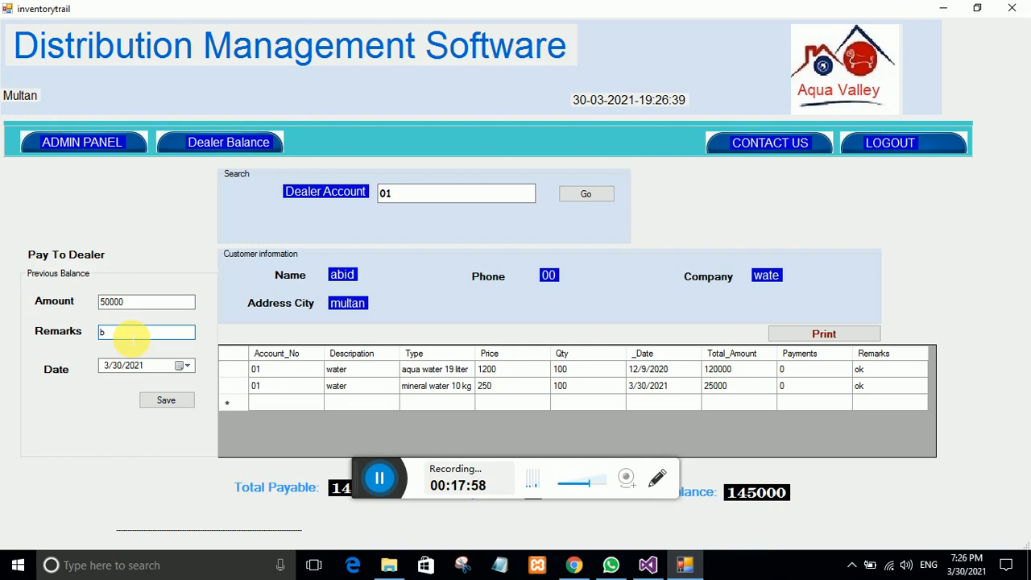
pyautogui.press('BackSpace')
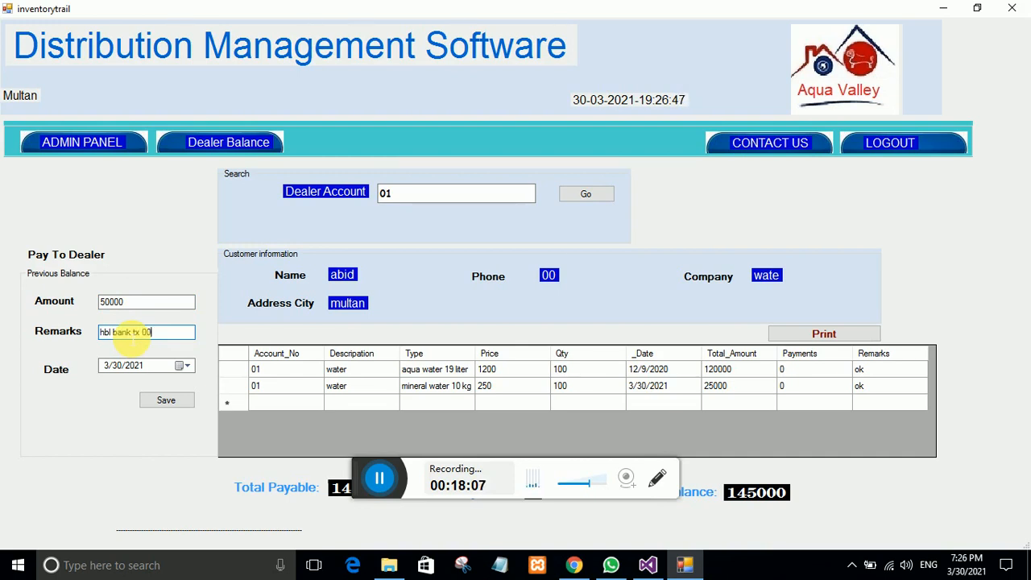
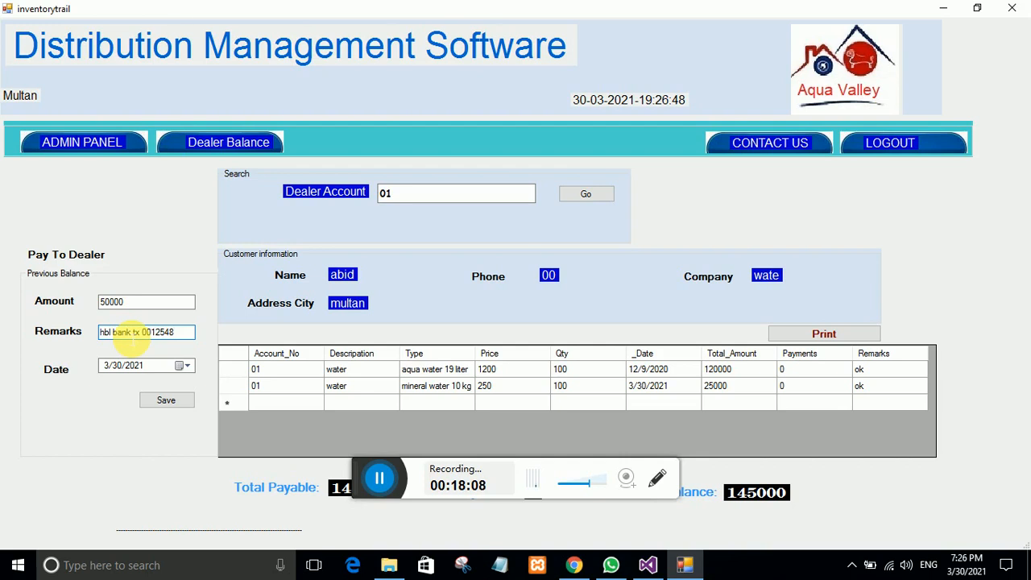
pyautogui.click(178, 402)
pyautogui.click(504, 334)
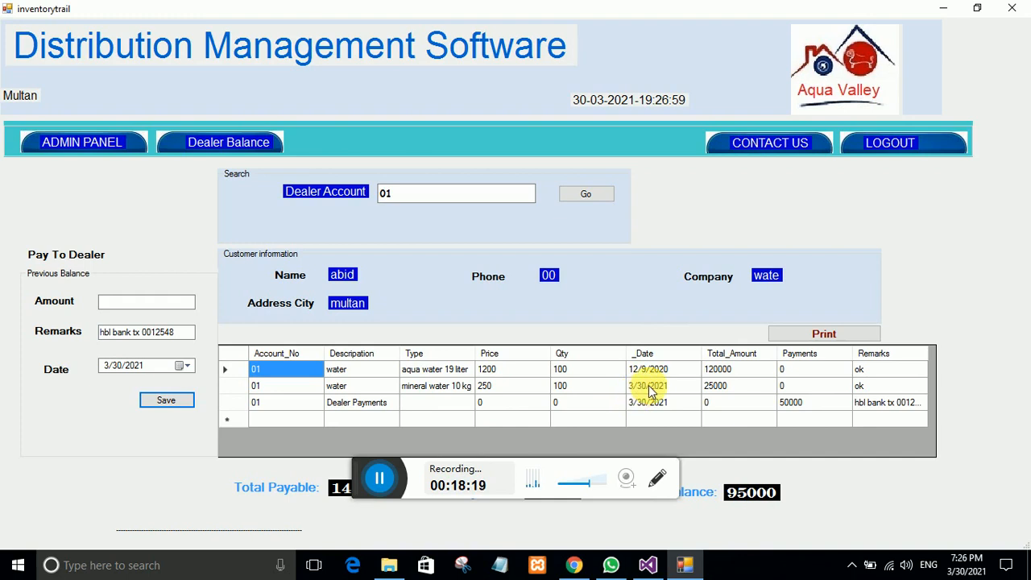
pyautogui.click(81, 150)
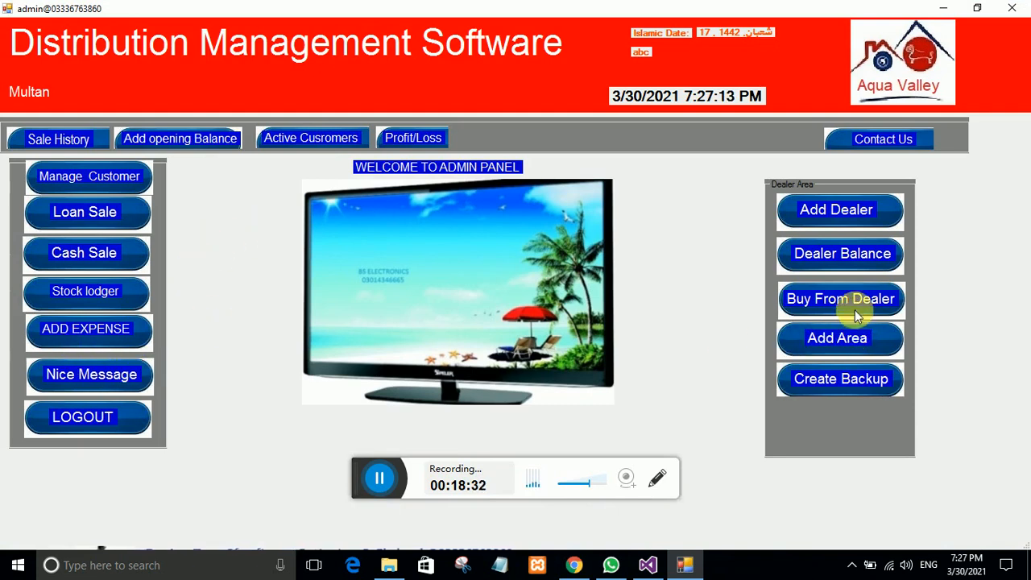
# Step: Check the Stock lodger inventory shows mineral water at 197, then leave the page
pyautogui.click(82, 293)
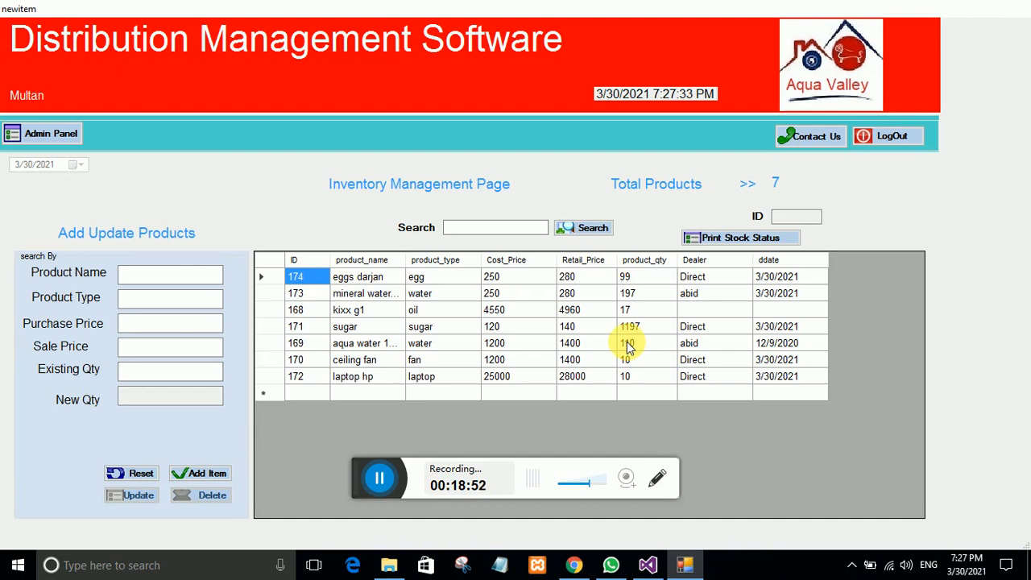
pyautogui.click(51, 136)
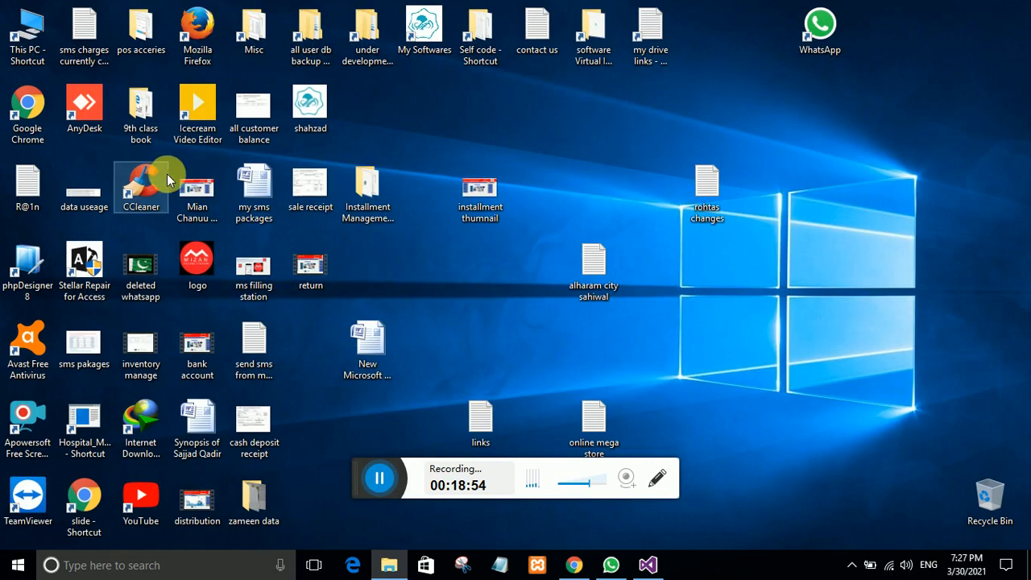